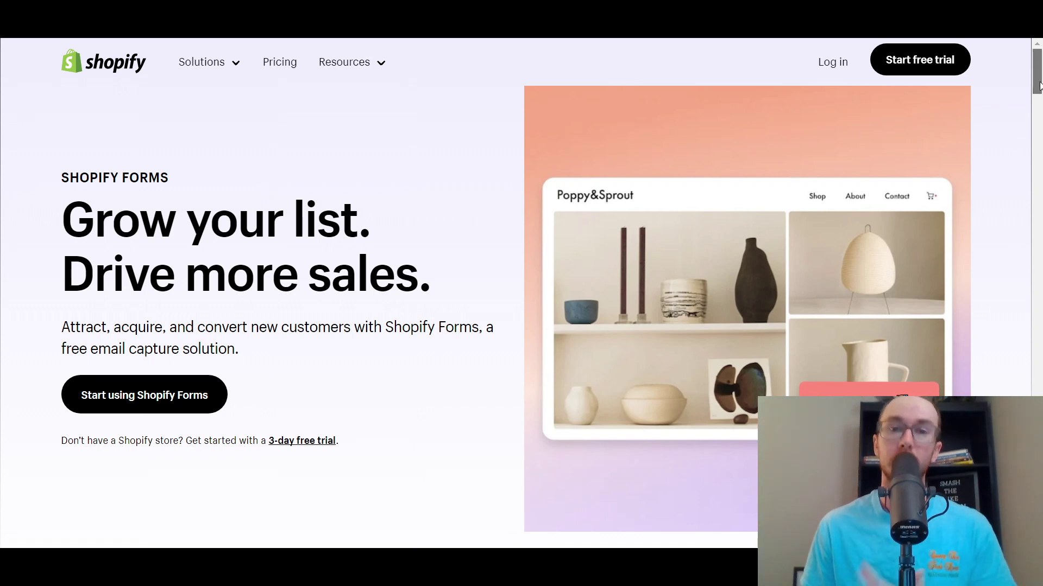
# Step: Review the Shopify Forms landing page, including its sections on collecting information, converting customers and evaluating data
pyautogui.moveTo(1039, 85); pyautogui.dragTo(1039, 89)
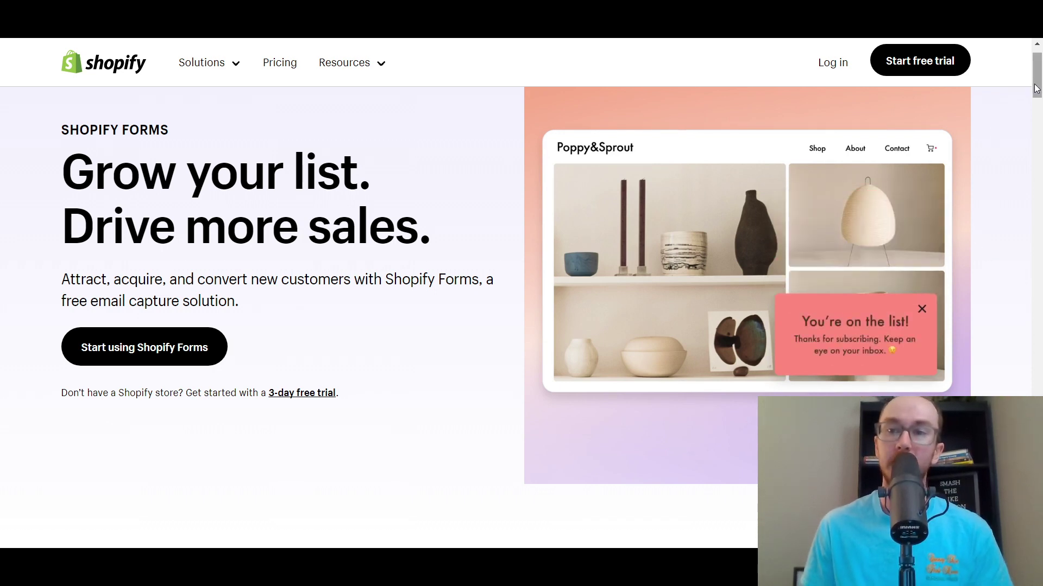
pyautogui.scroll(-1, 1010, 106)
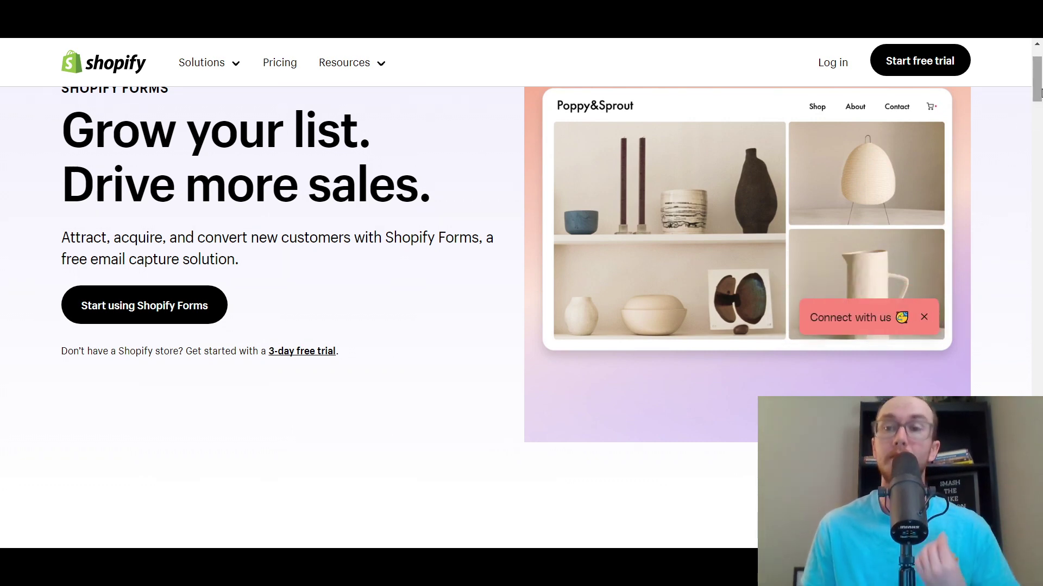
pyautogui.scroll(-1, 1040, 93)
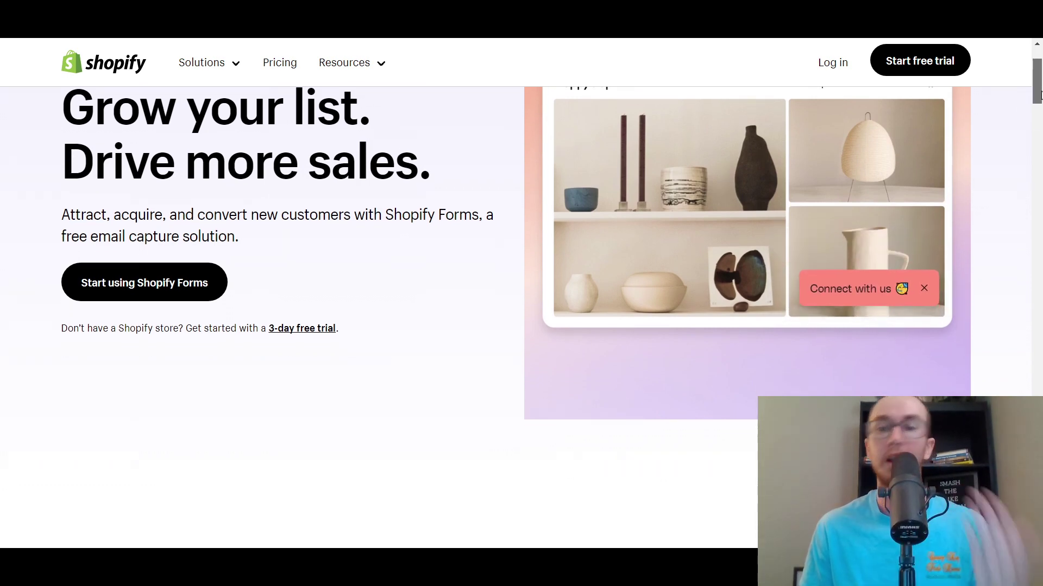
pyautogui.scroll(-1, 1040, 95)
pyautogui.moveTo(1039, 98); pyautogui.dragTo(1040, 188)
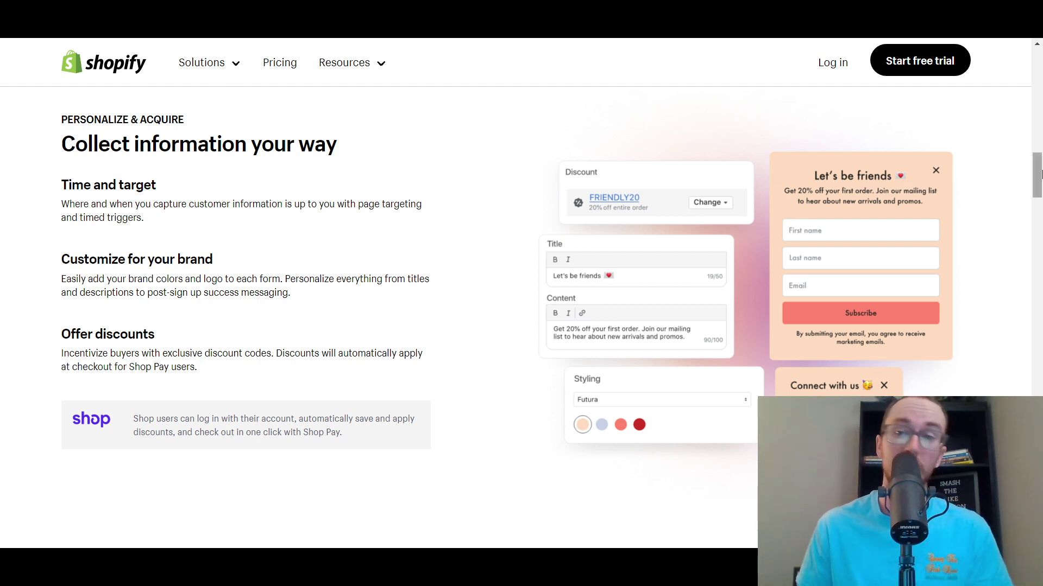
pyautogui.scroll(-2, 1038, 182)
pyautogui.scroll(1, 1038, 182)
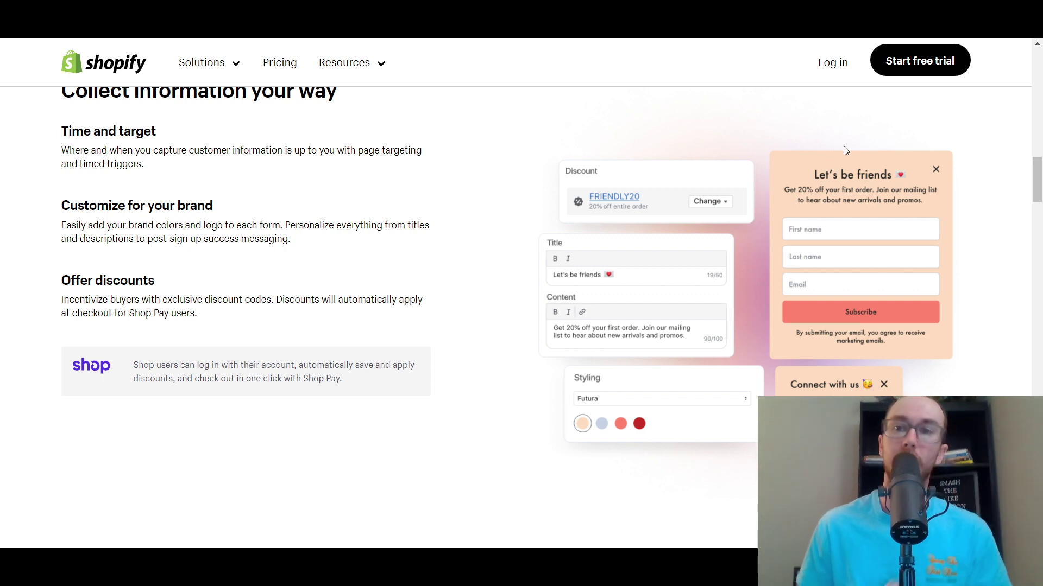
pyautogui.moveTo(1037, 172); pyautogui.dragTo(1035, 209)
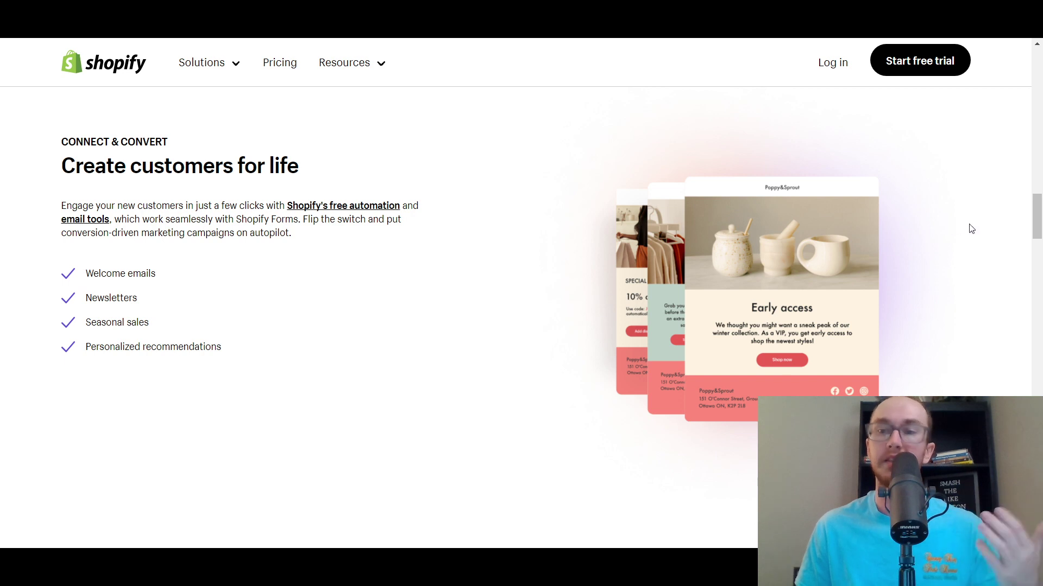
pyautogui.moveTo(1036, 218); pyautogui.dragTo(1036, 215)
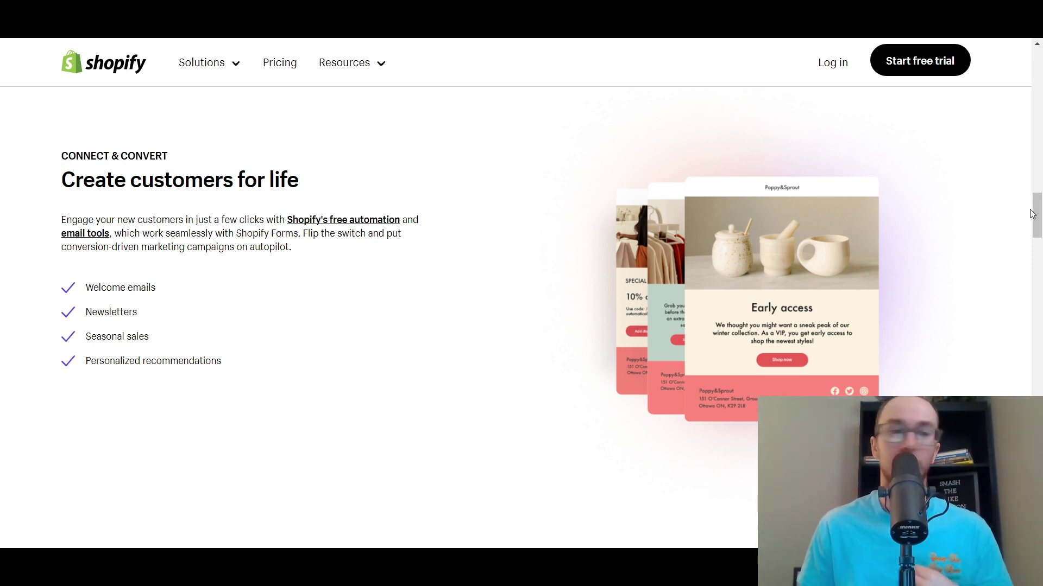
pyautogui.moveTo(1032, 214); pyautogui.dragTo(1039, 256)
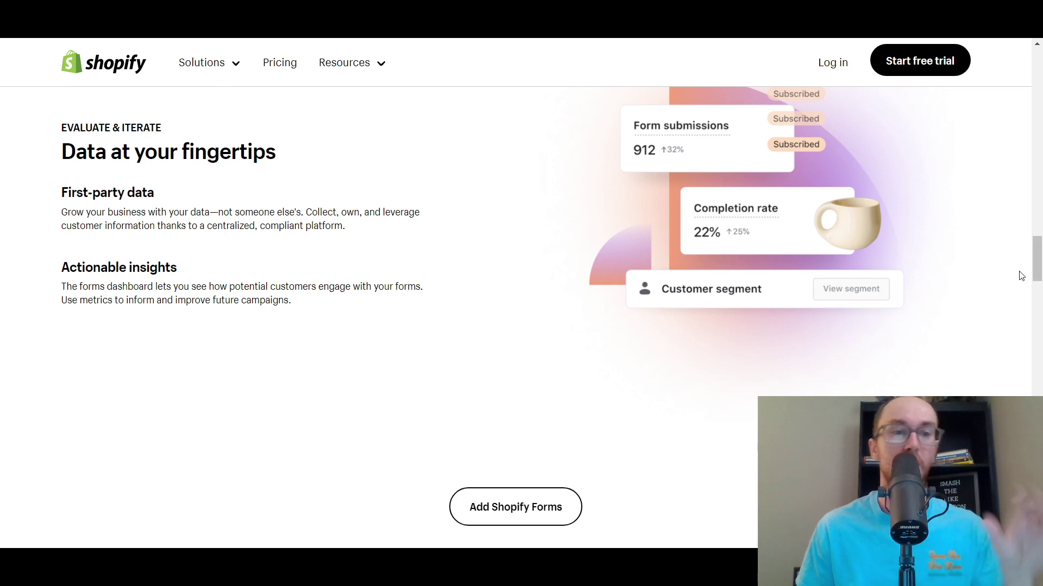
pyautogui.moveTo(1036, 271); pyautogui.dragTo(1038, 81)
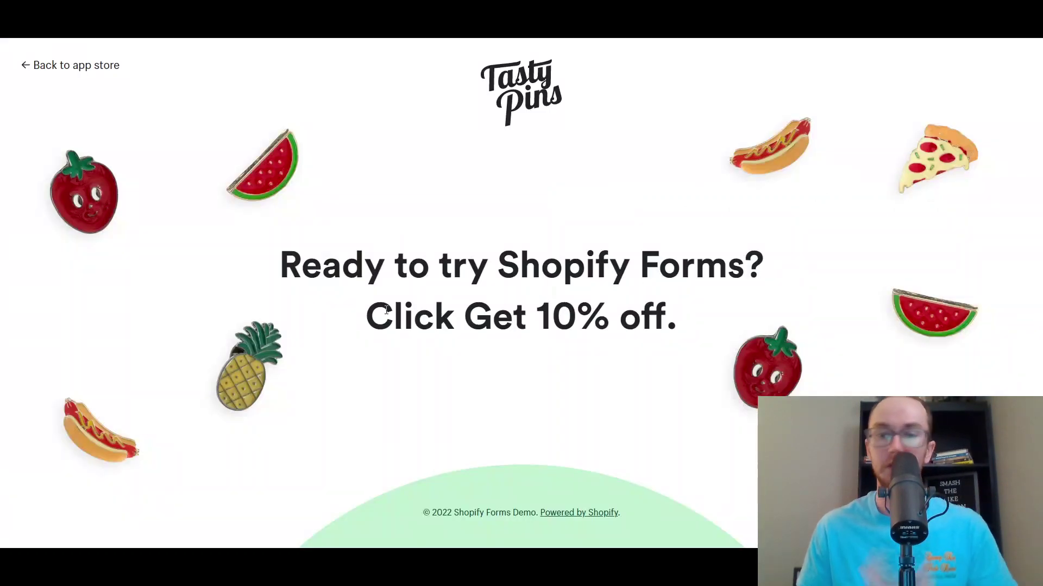
# Step: View the Get 10% off sign-up form in the Tasty Pins demo store, and close the form and demo page
pyautogui.moveTo(280, 265); pyautogui.dragTo(642, 319)
pyautogui.click(651, 393)
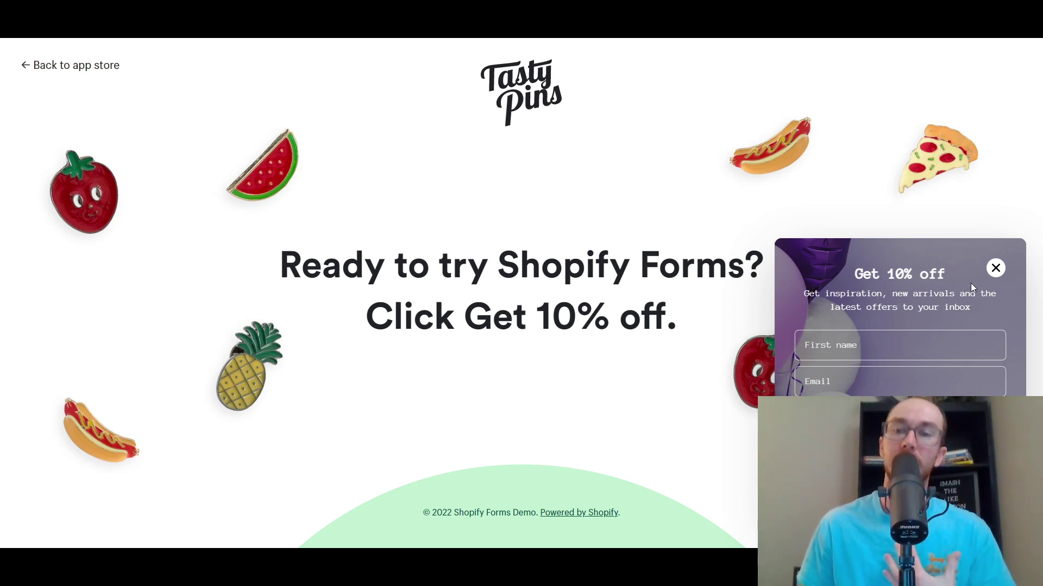
pyautogui.moveTo(972, 288); pyautogui.dragTo(891, 274)
pyautogui.click(829, 207)
pyautogui.click(997, 268)
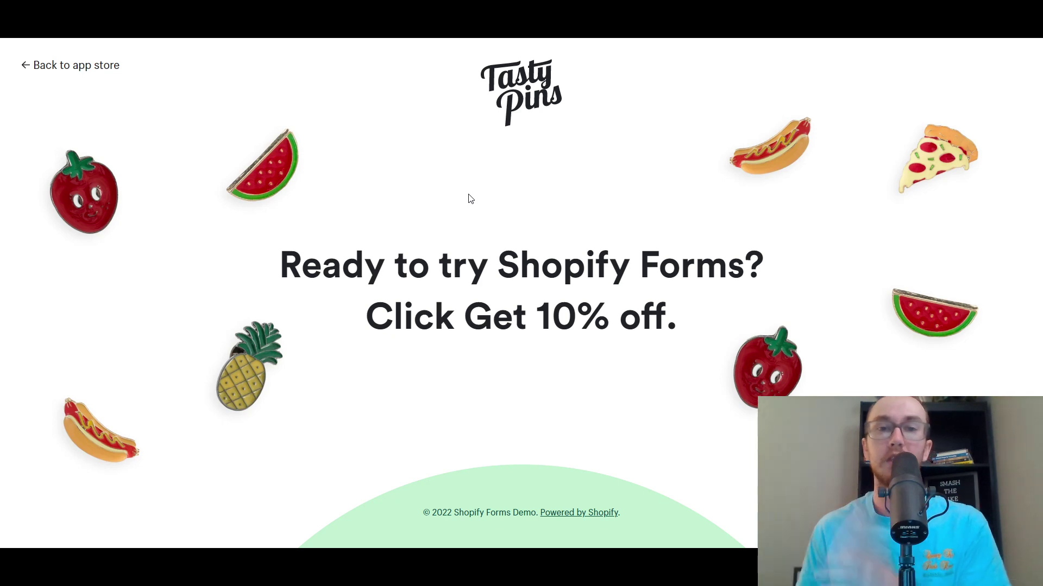
pyautogui.hotkey('ctrl', 'w')
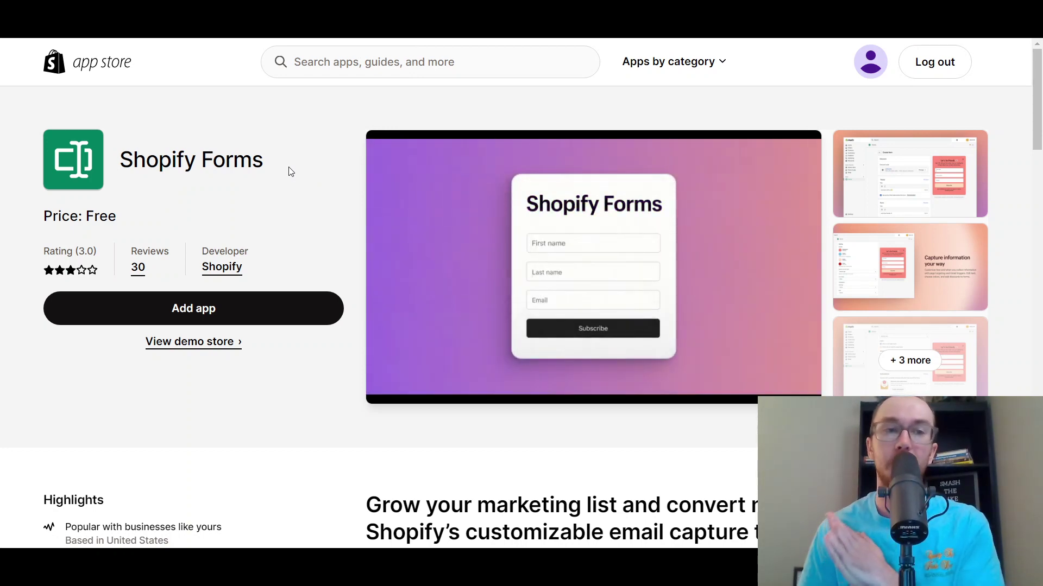
# Step: Examine the app name and pricing on the Shopify Forms app store listing
pyautogui.moveTo(288, 173)
pyautogui.mouseDown()
pyautogui.moveTo(230, 177)
pyautogui.moveTo(147, 162)
pyautogui.moveTo(302, 168)
pyautogui.mouseUp()
pyautogui.click(159, 152)
pyautogui.click(303, 168)
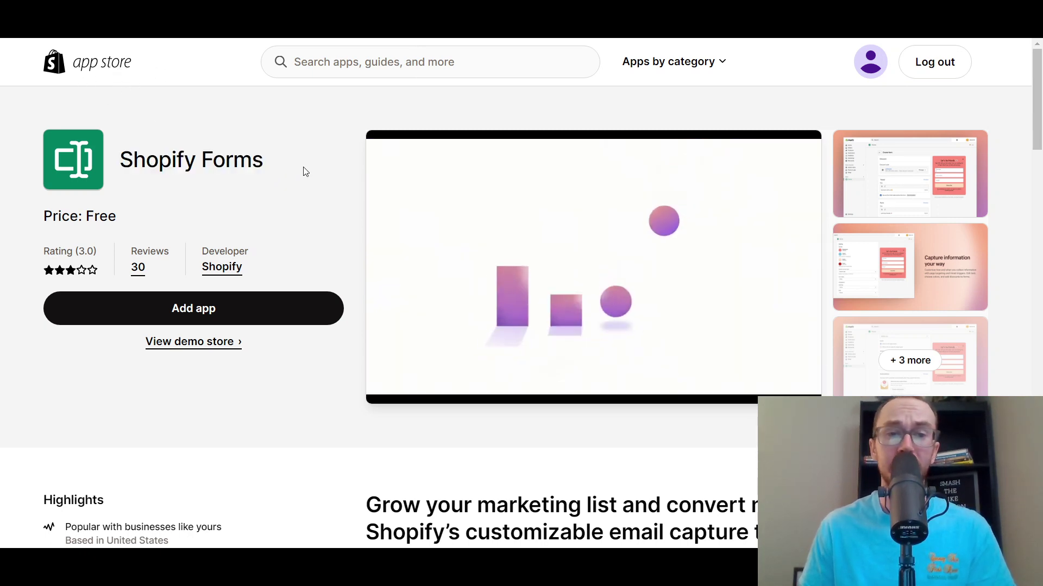
pyautogui.moveTo(157, 224); pyautogui.dragTo(31, 229)
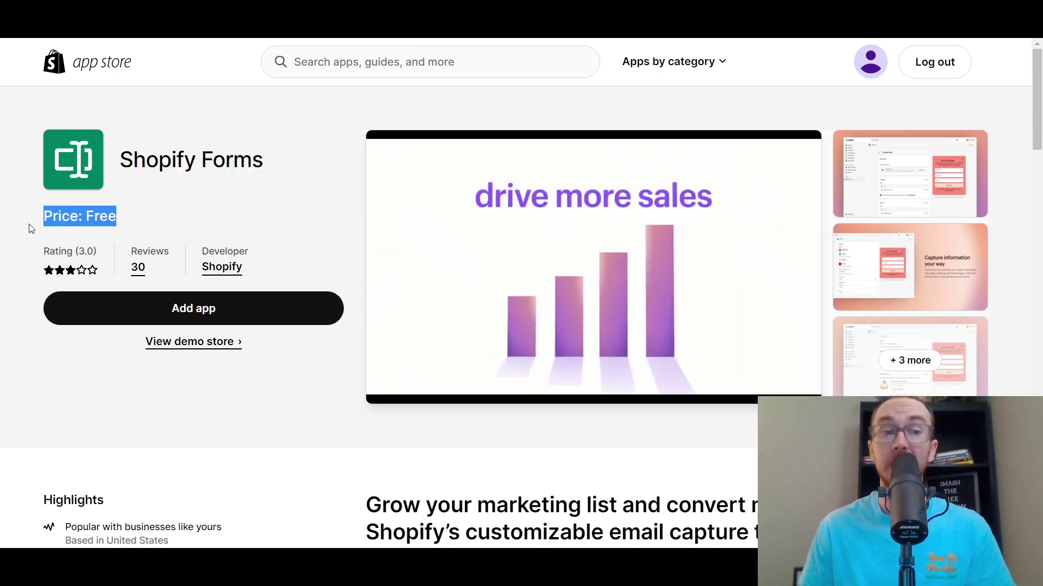
pyautogui.click(168, 222)
pyautogui.moveTo(135, 229); pyautogui.dragTo(26, 226)
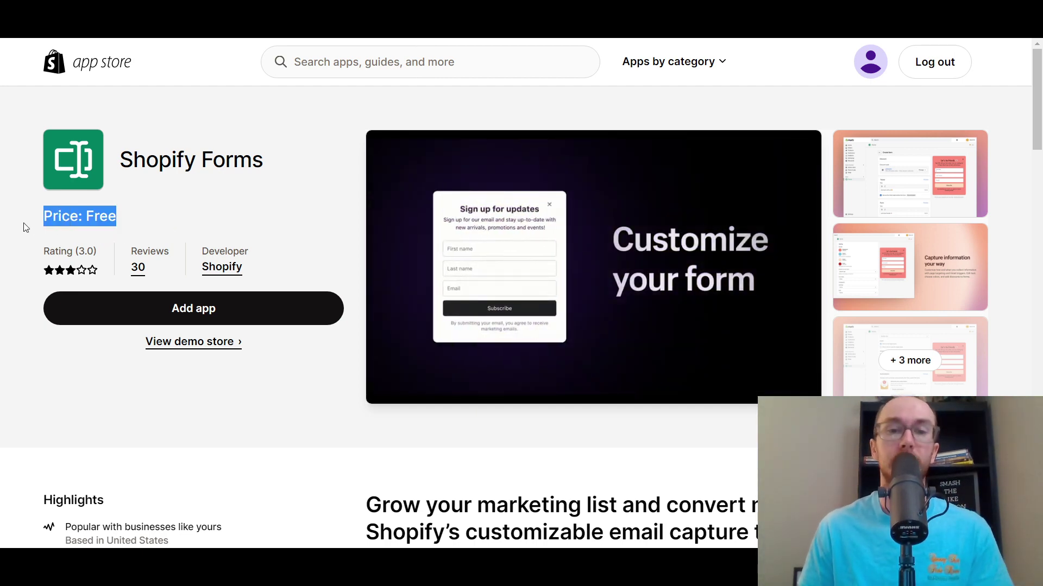
pyautogui.click(140, 226)
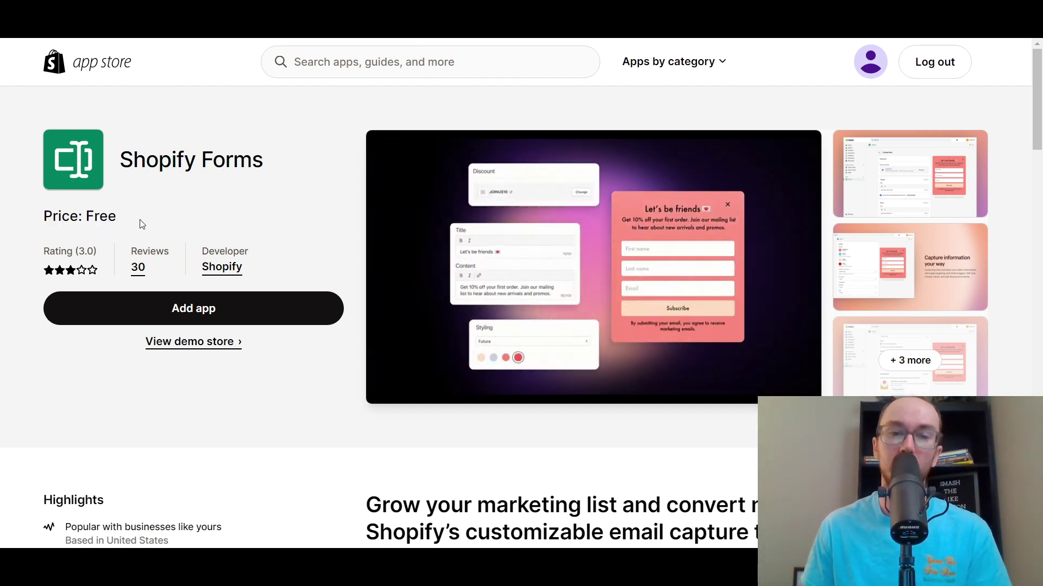
pyautogui.moveTo(1040, 138); pyautogui.dragTo(1039, 142)
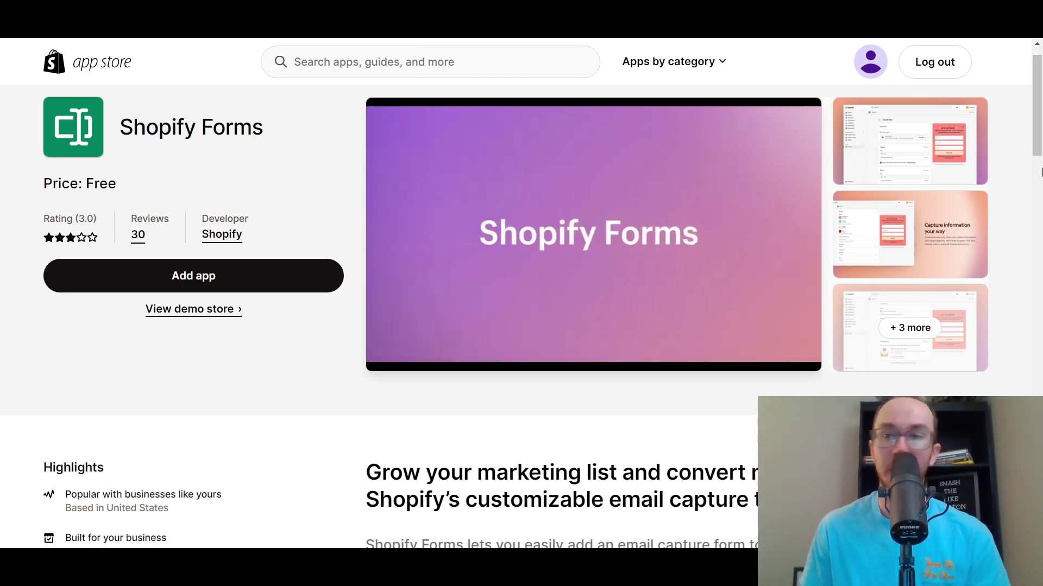
pyautogui.moveTo(1036, 140)
pyautogui.mouseDown()
pyautogui.moveTo(1038, 255)
pyautogui.moveTo(1037, 136)
pyautogui.mouseUp()
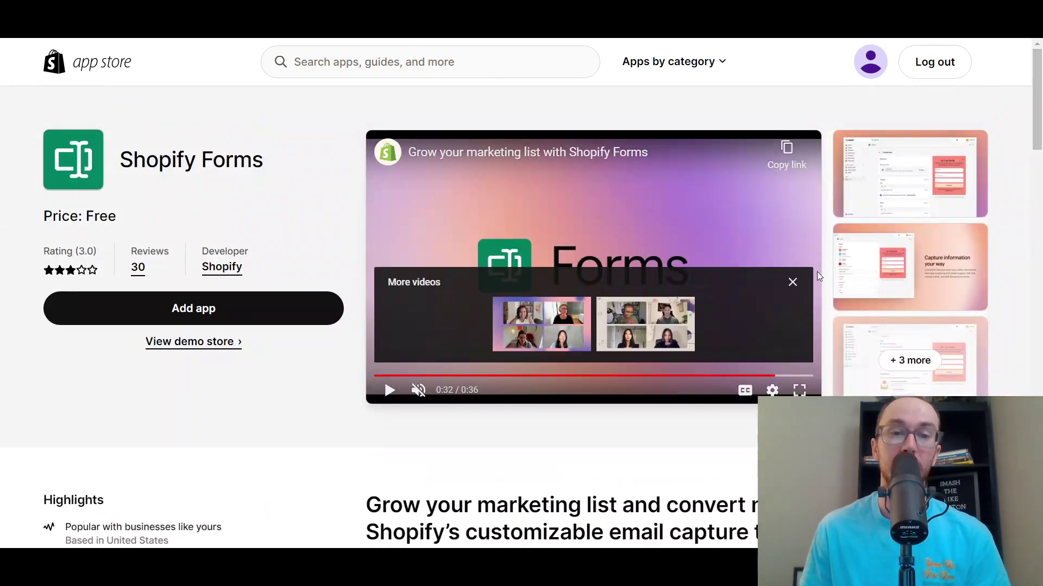
# Step: Dismiss the video suggestions on the listing, then add and install the Shopify Forms app in the test store
pyautogui.click(792, 281)
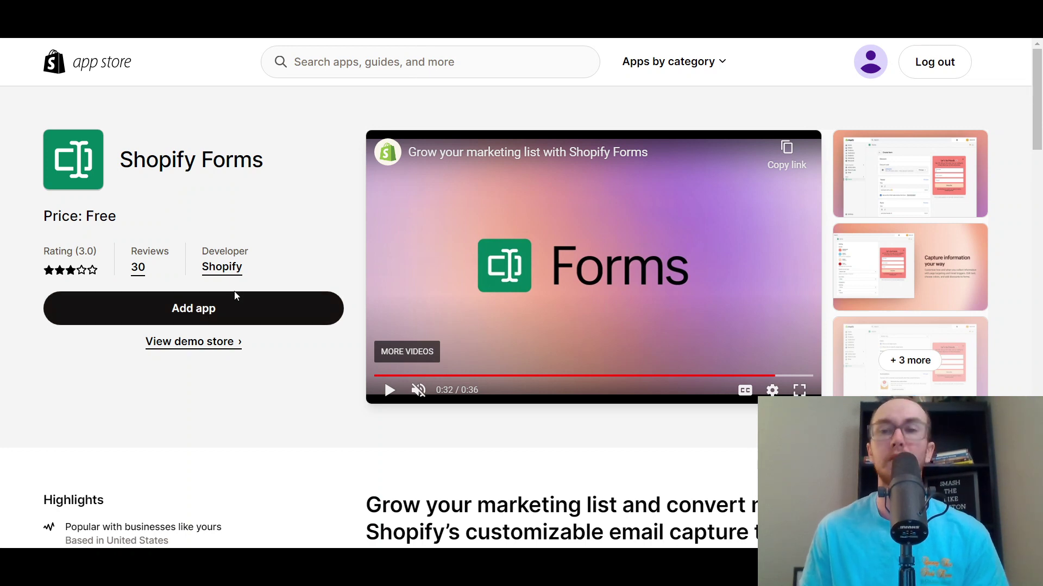
pyautogui.click(208, 312)
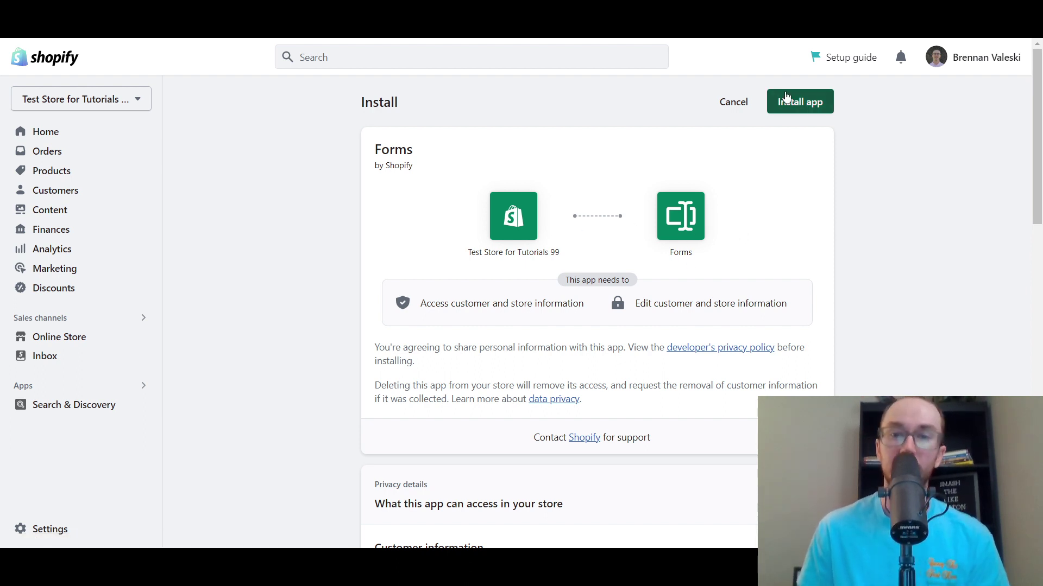
pyautogui.click(804, 104)
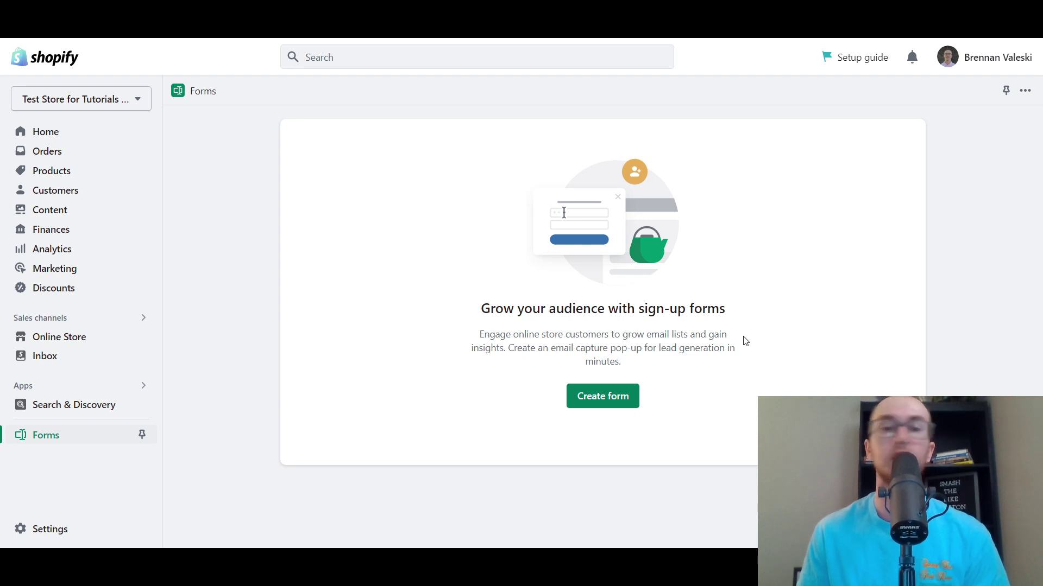
# Step: Read the introduction to sign-up forms and start creating a new form
pyautogui.moveTo(610, 334); pyautogui.dragTo(708, 384)
pyautogui.click(549, 356)
pyautogui.click(701, 367)
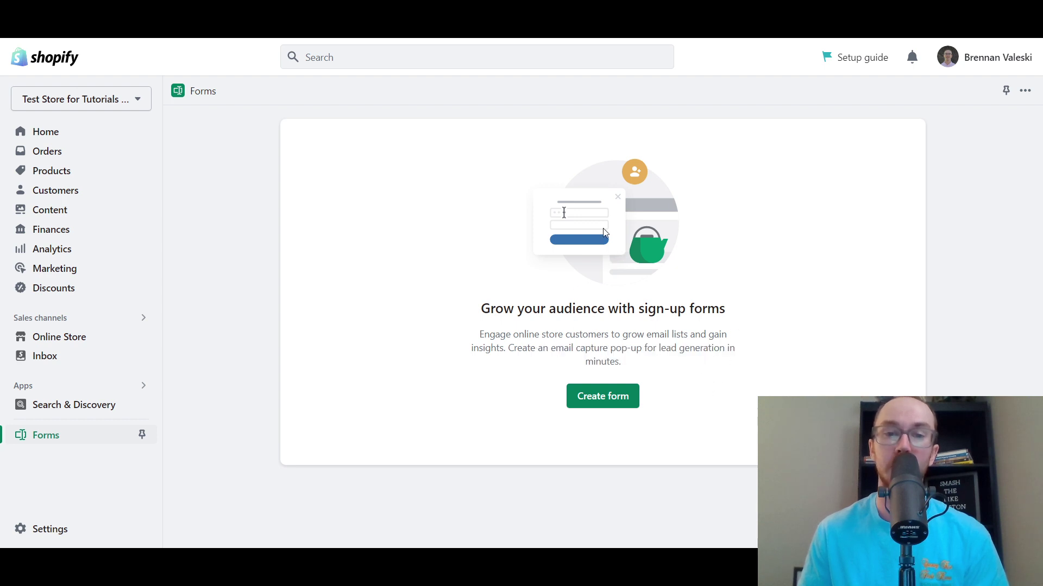
pyautogui.click(616, 405)
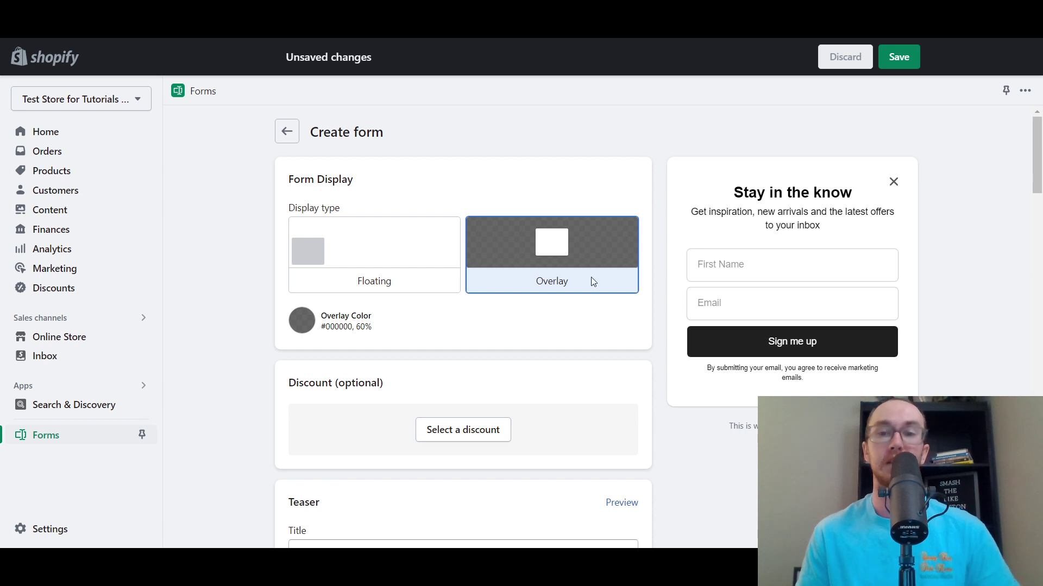
# Step: Examine the new form's settings and the heading and description in its preview
pyautogui.scroll(-2, 1034, 181)
pyautogui.scroll(2, 1035, 181)
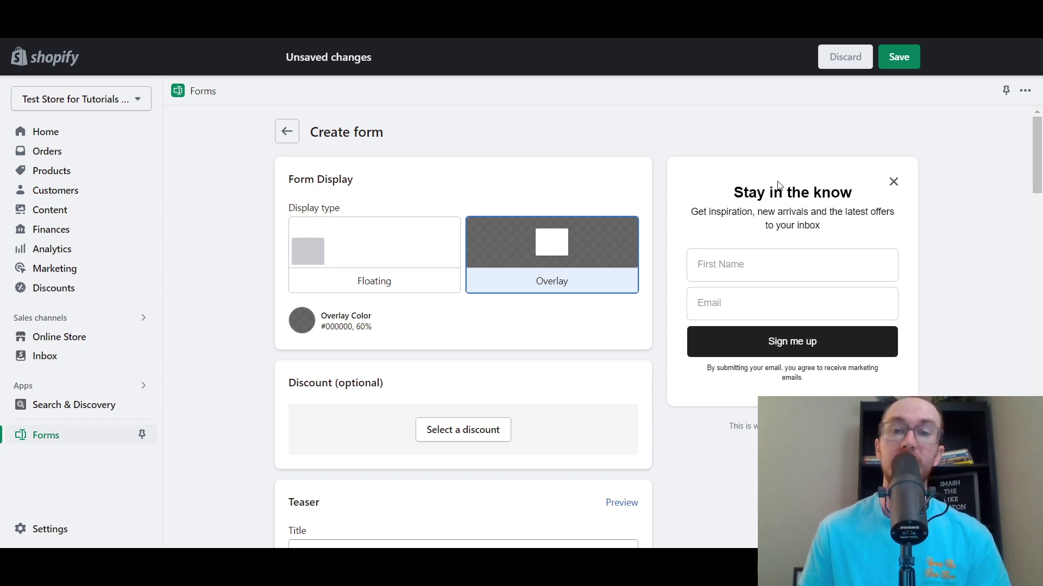
pyautogui.moveTo(738, 192); pyautogui.dragTo(841, 228)
pyautogui.click(841, 228)
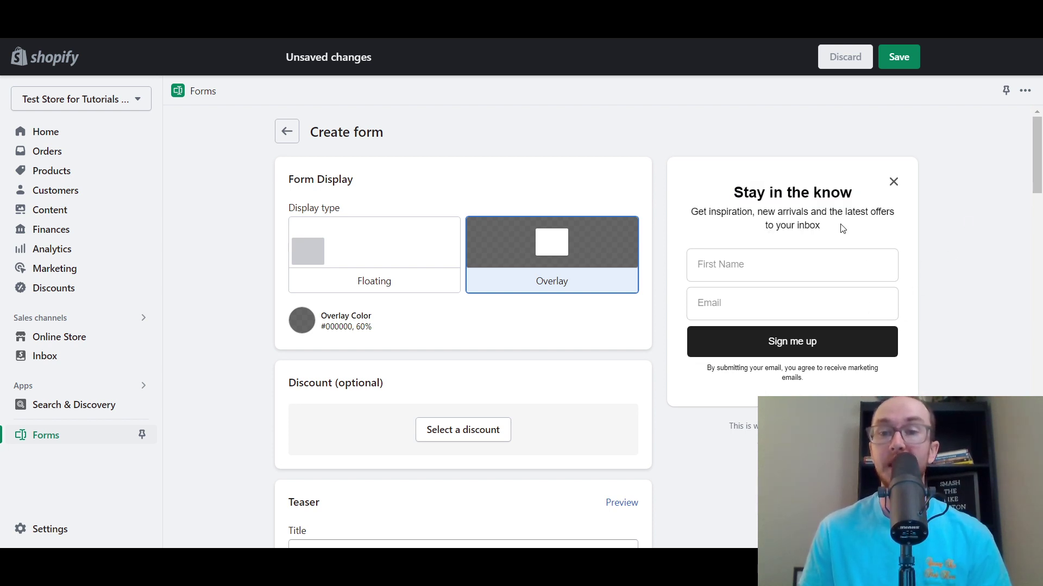
pyautogui.moveTo(734, 201); pyautogui.dragTo(857, 206)
pyautogui.moveTo(756, 212); pyautogui.dragTo(850, 235)
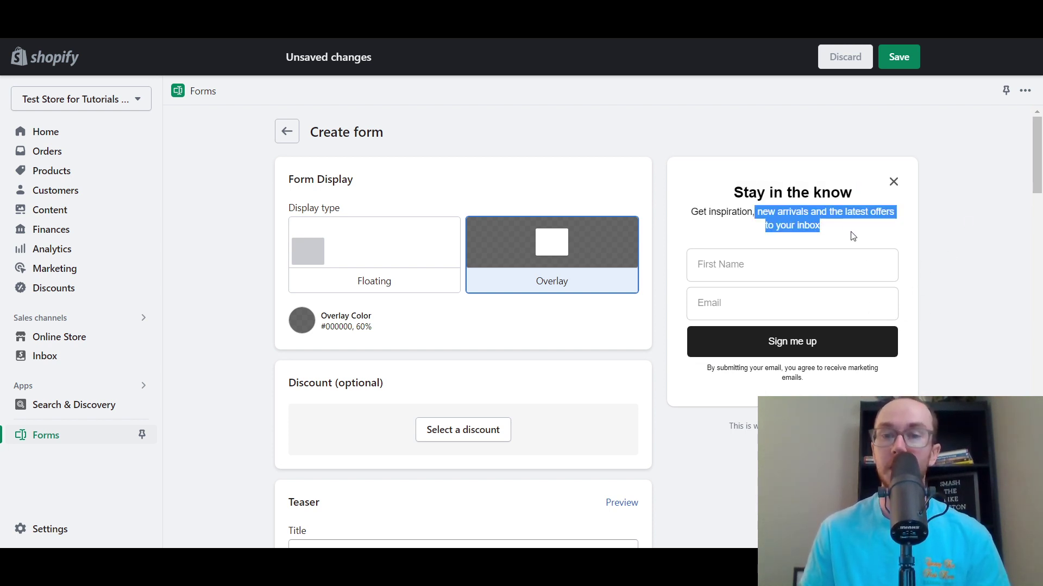
pyautogui.click(819, 220)
pyautogui.moveTo(781, 207); pyautogui.dragTo(840, 233)
pyautogui.click(840, 233)
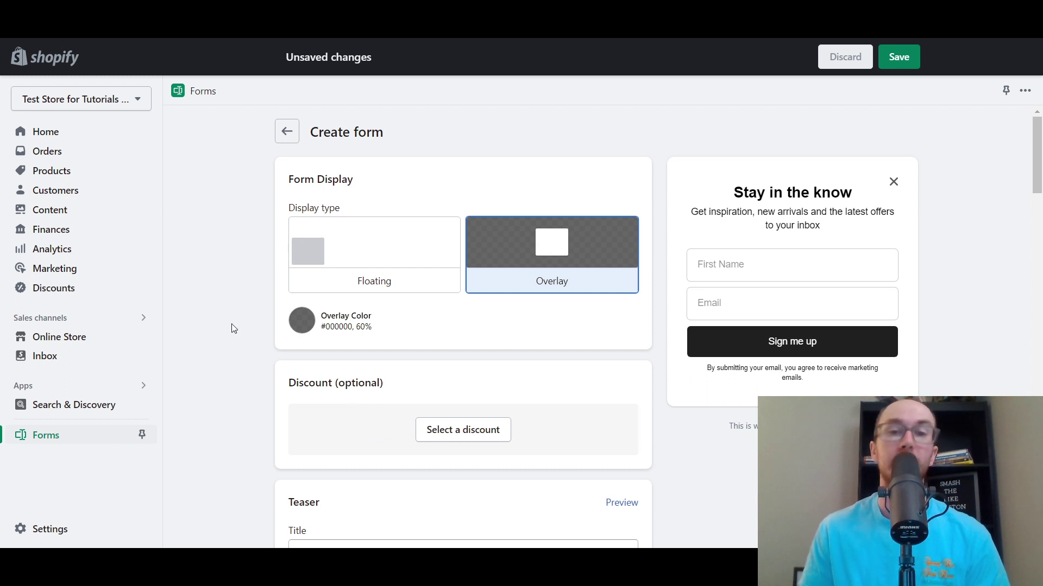
# Step: Add the SAVE10 discount, 10% off the entire order, to the form
pyautogui.click(455, 436)
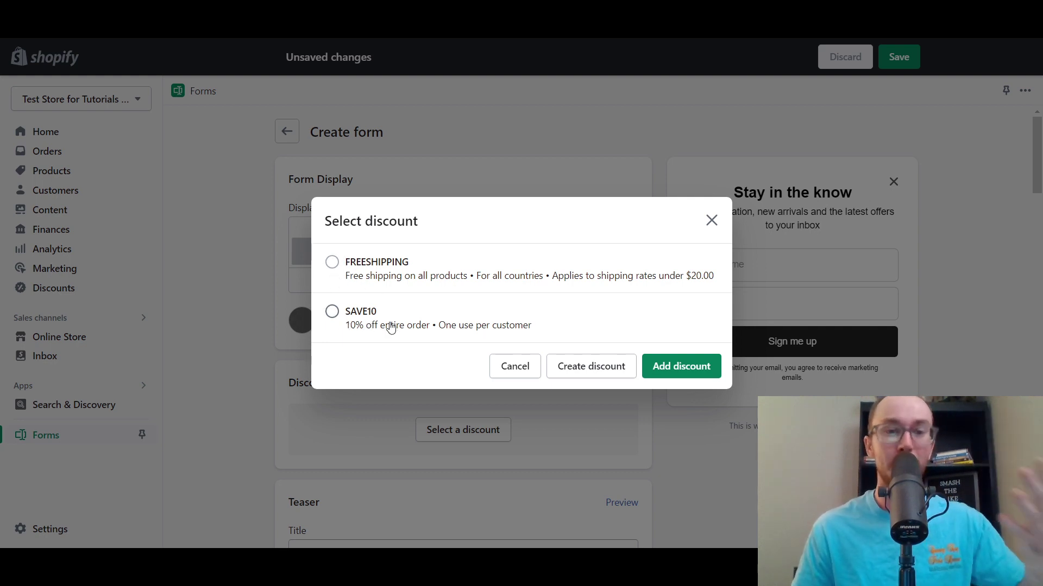
pyautogui.click(332, 312)
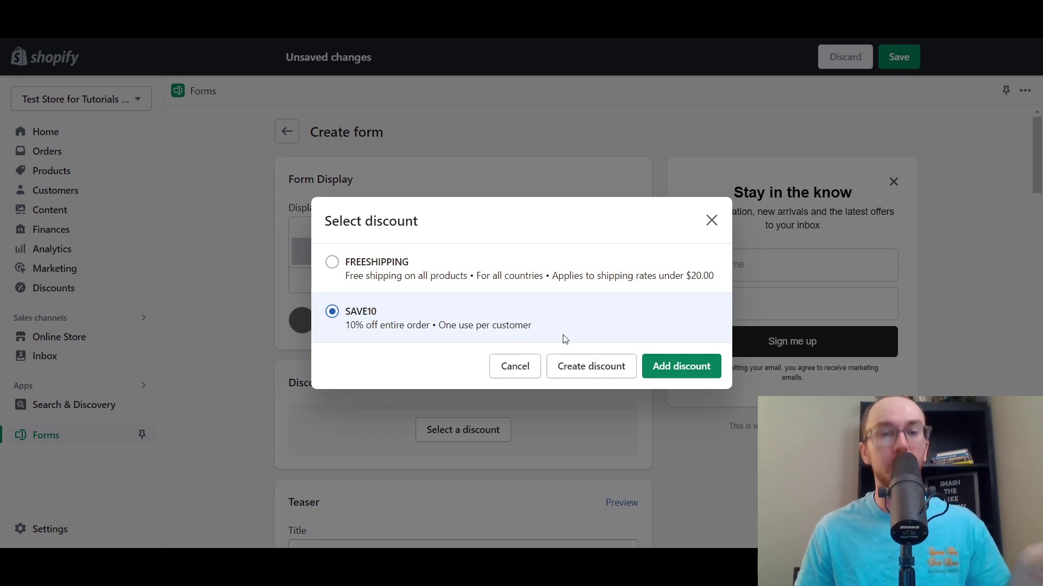
pyautogui.click(687, 381)
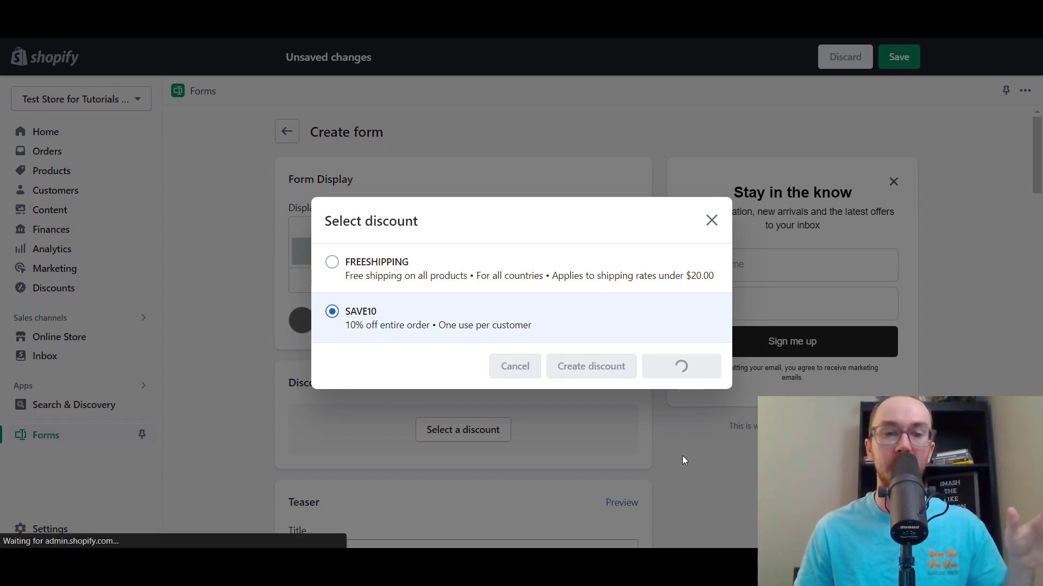
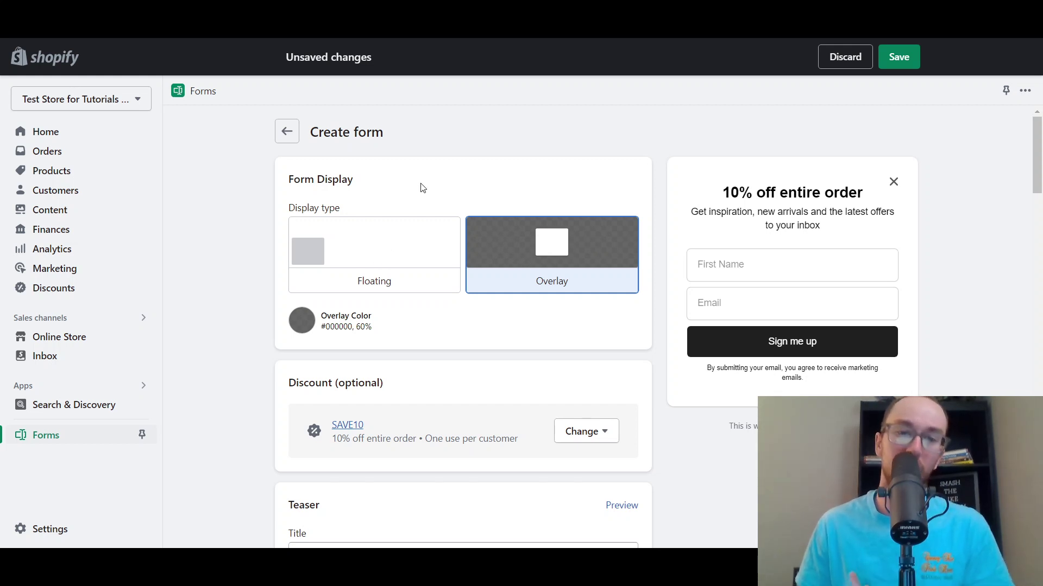
# Step: Try the Floating display type, return to Overlay, and enable showing the teaser to customers before the form
pyautogui.click(387, 280)
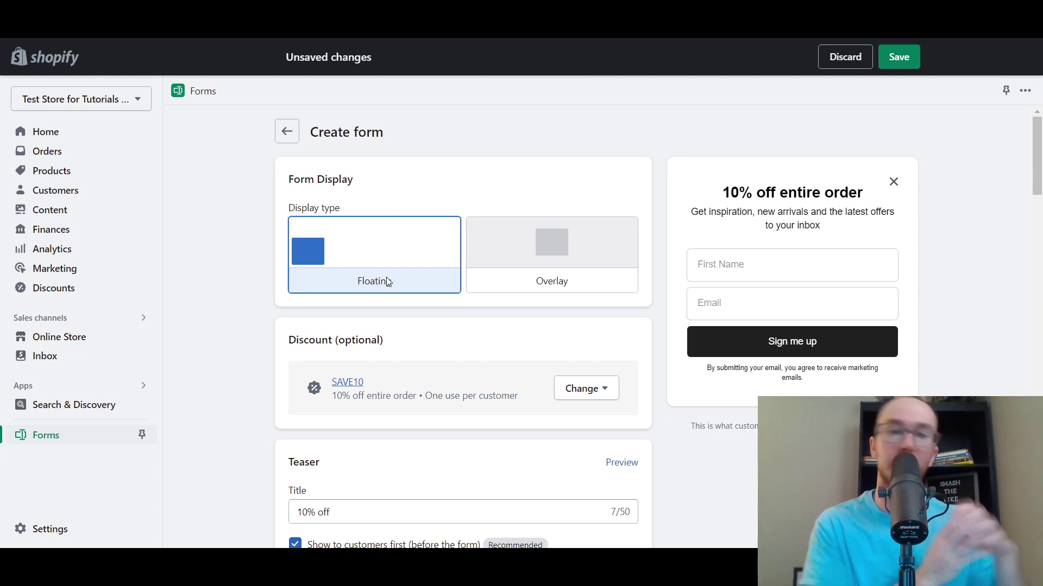
pyautogui.click(510, 277)
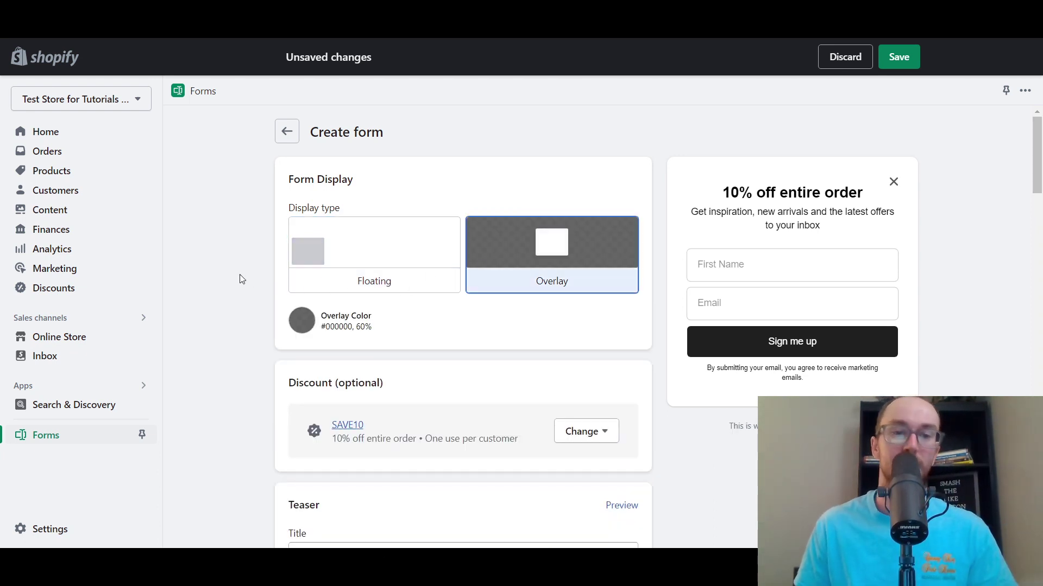
pyautogui.scroll(-4, 241, 279)
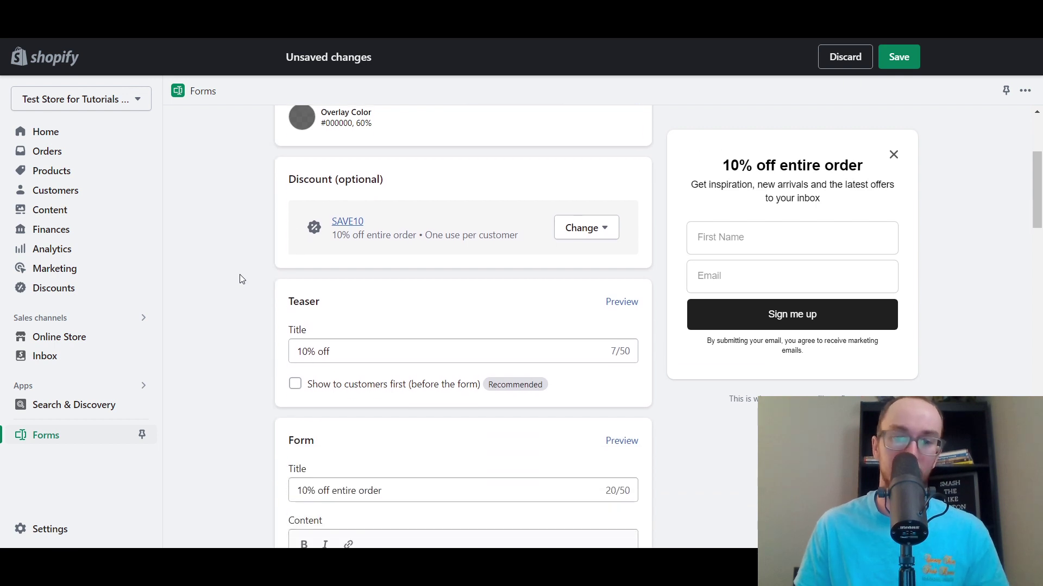
pyautogui.click(458, 386)
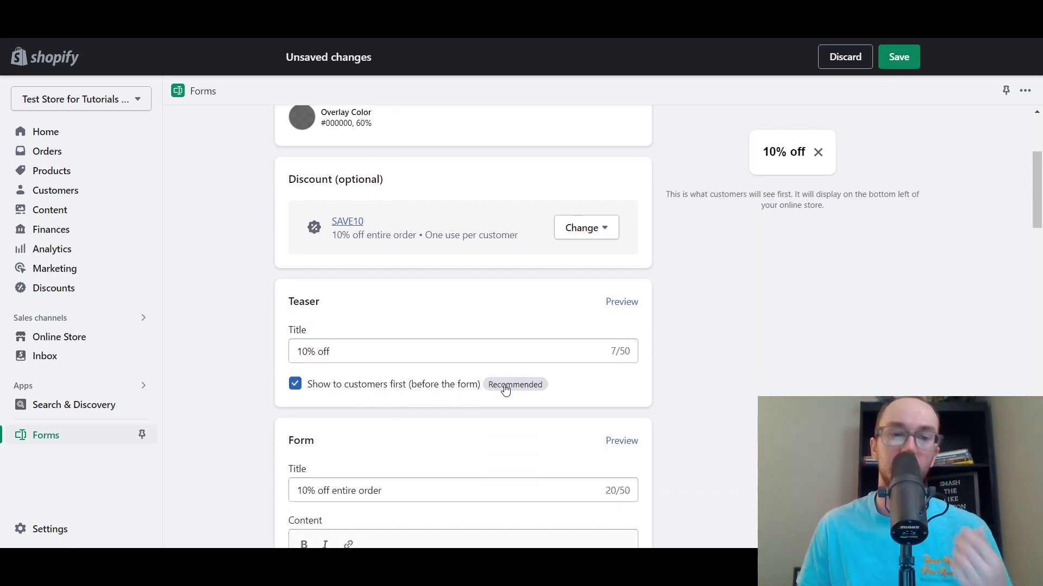
# Step: Toggle whether the teaser shows to customers before the form, and compare the resulting teaser and form previews
pyautogui.click(418, 384)
pyautogui.click(389, 386)
pyautogui.click(389, 386)
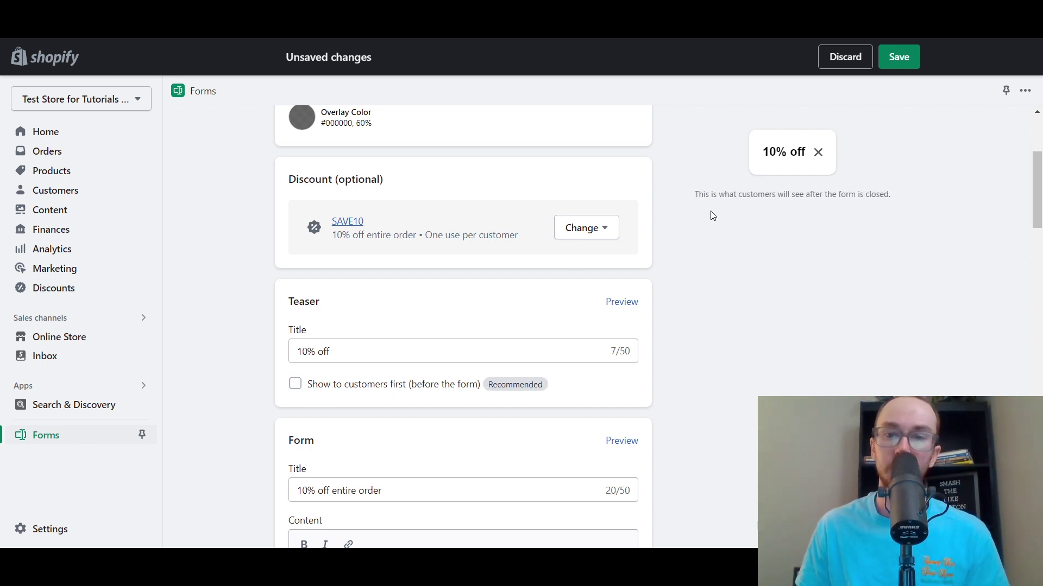
pyautogui.scroll(2, 782, 179)
pyautogui.click(396, 459)
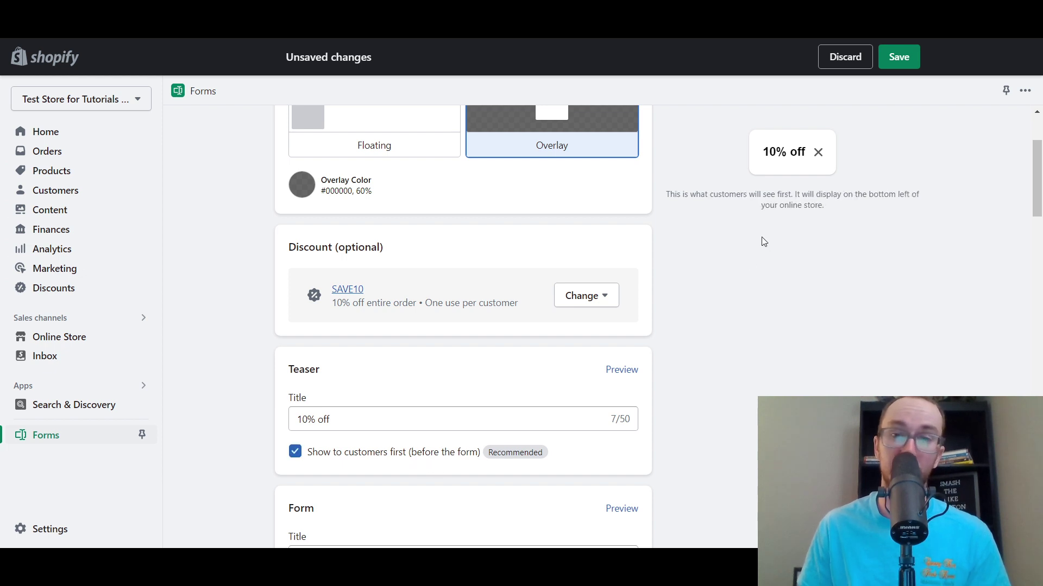
pyautogui.moveTo(759, 194); pyautogui.dragTo(784, 195)
pyautogui.click(841, 218)
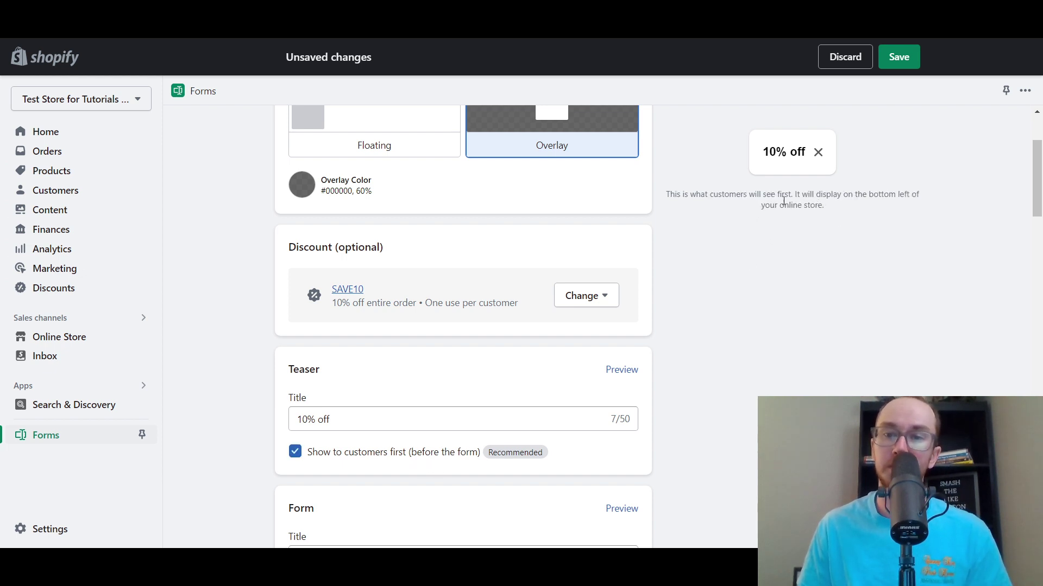
pyautogui.click(770, 153)
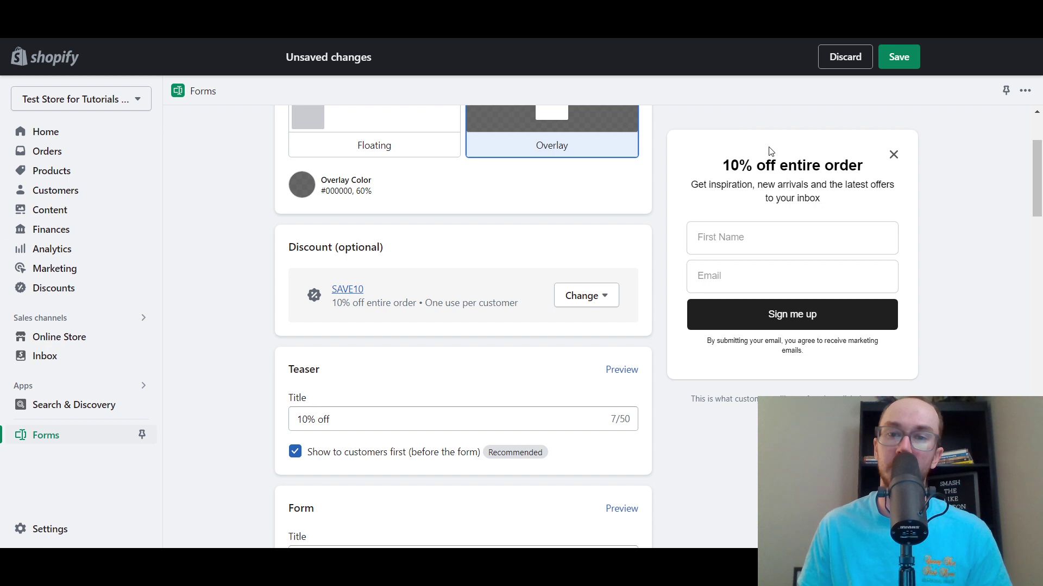
pyautogui.click(307, 455)
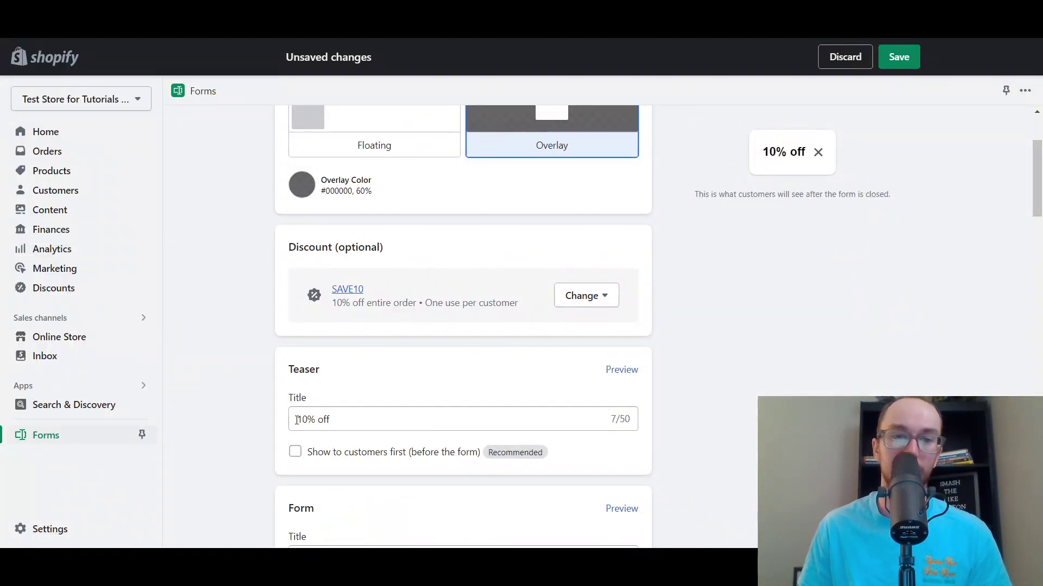
# Step: Set the teaser title to "Get 10% off" and enable showing it to customers before the form
pyautogui.click(367, 419)
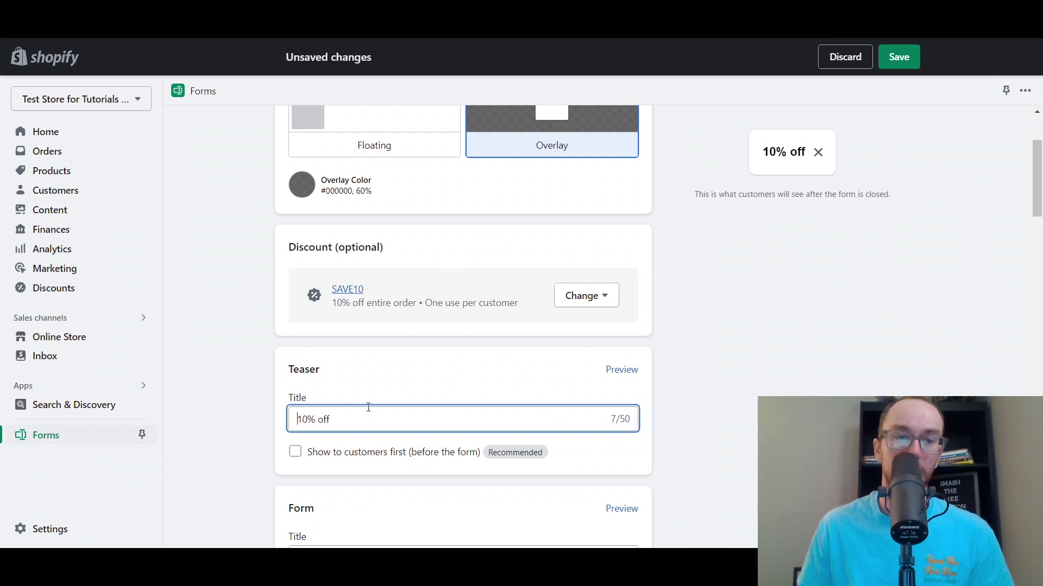
pyautogui.write('Get')
pyautogui.click(284, 417)
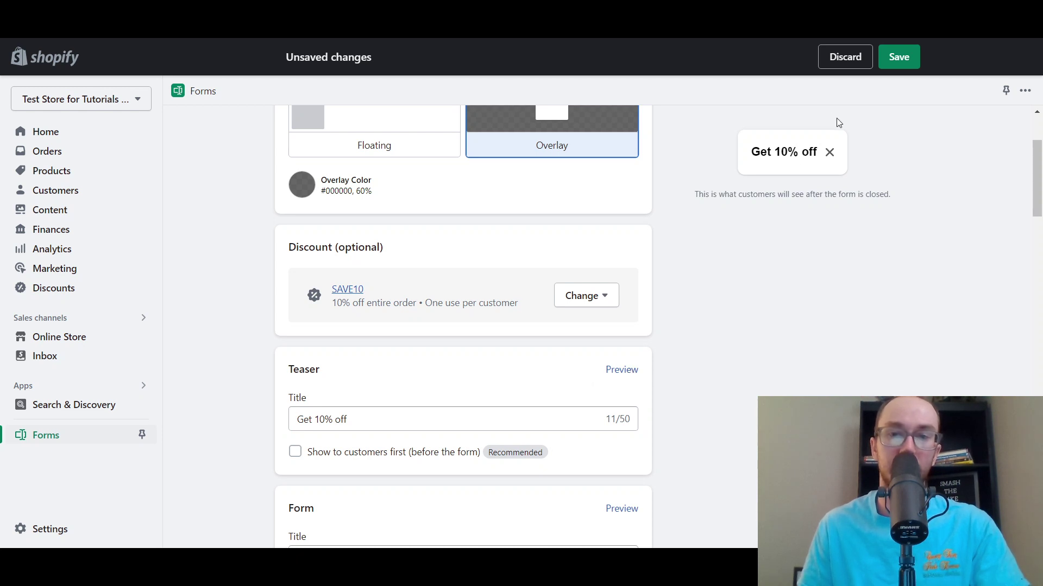
pyautogui.scroll(3, 671, 338)
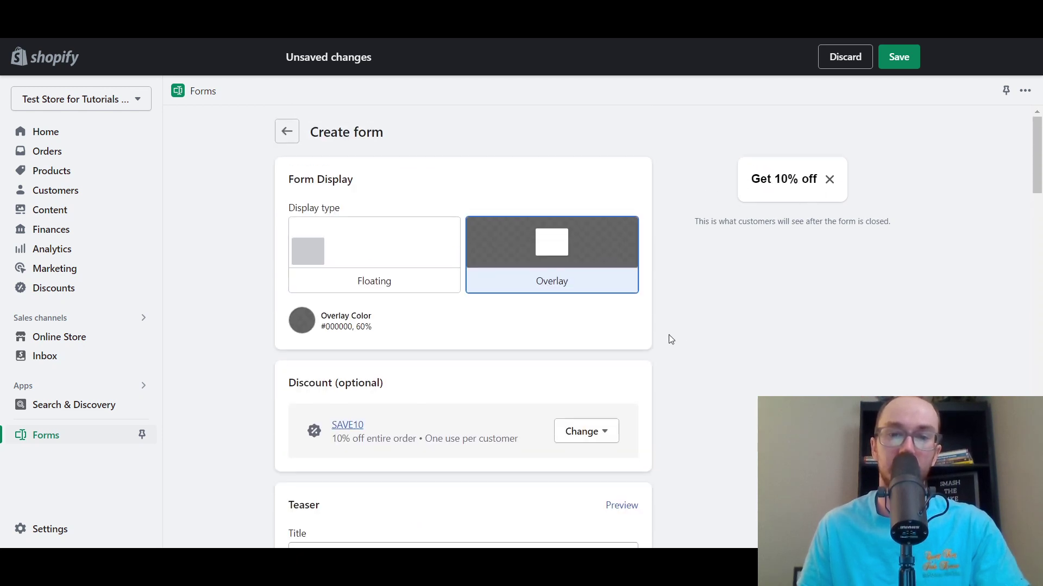
pyautogui.scroll(-5, 669, 335)
pyautogui.scroll(1, 584, 350)
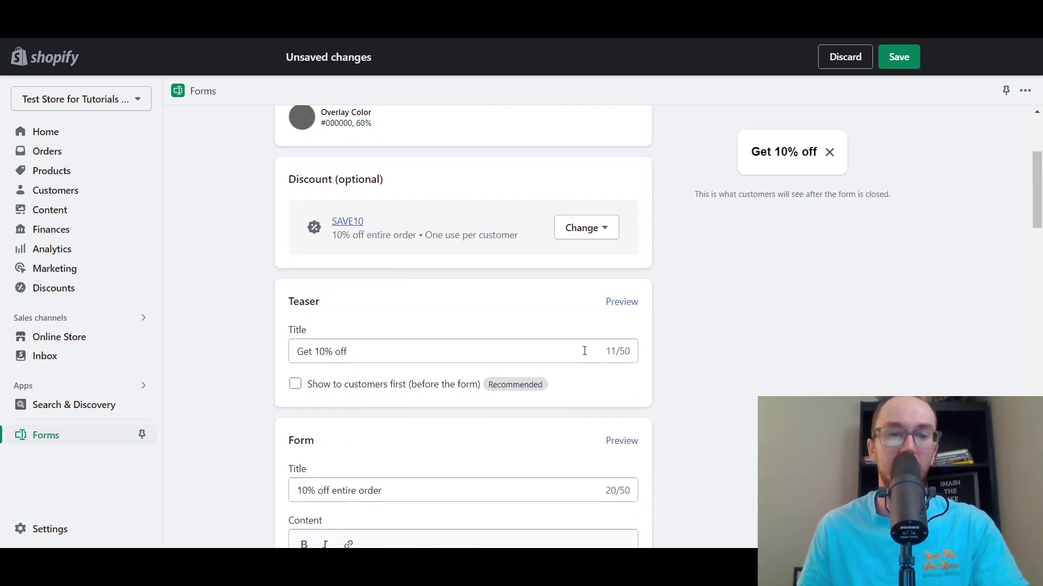
pyautogui.click(295, 384)
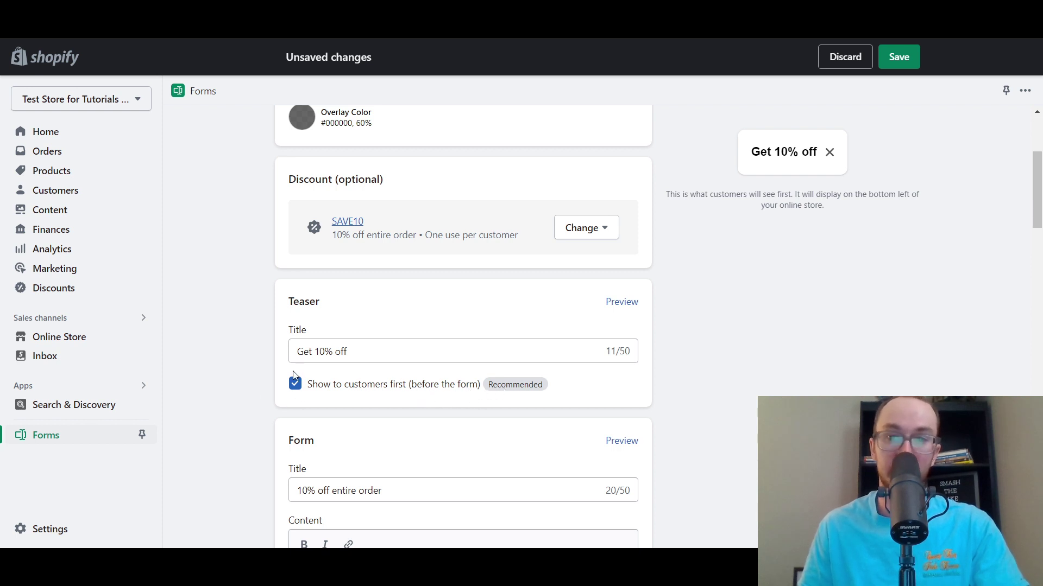
# Step: Examine the form section's title, content, input fields and button label
pyautogui.scroll(-3, 197, 384)
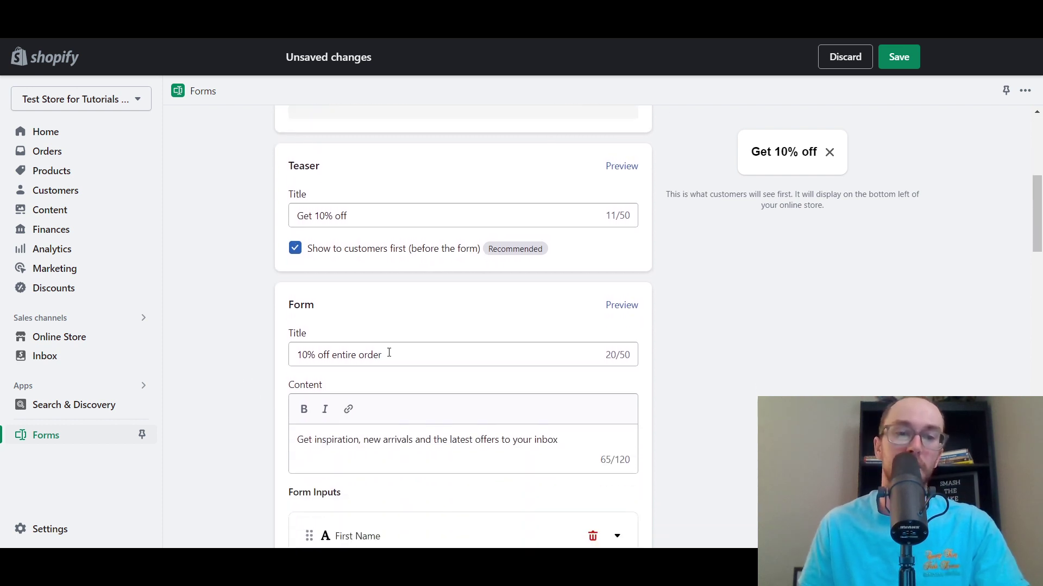
pyautogui.click(411, 354)
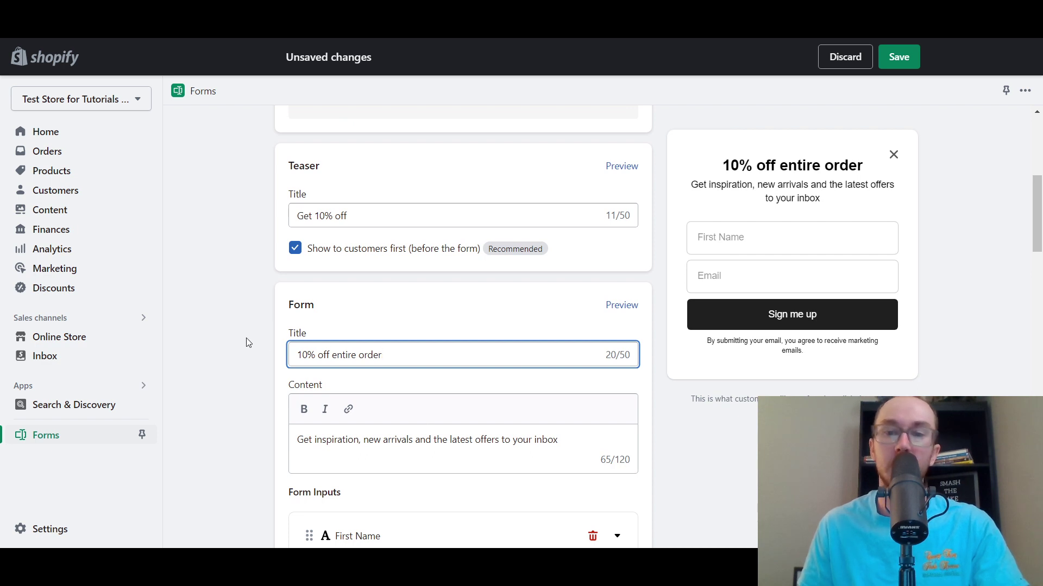
pyautogui.scroll(-1, 319, 328)
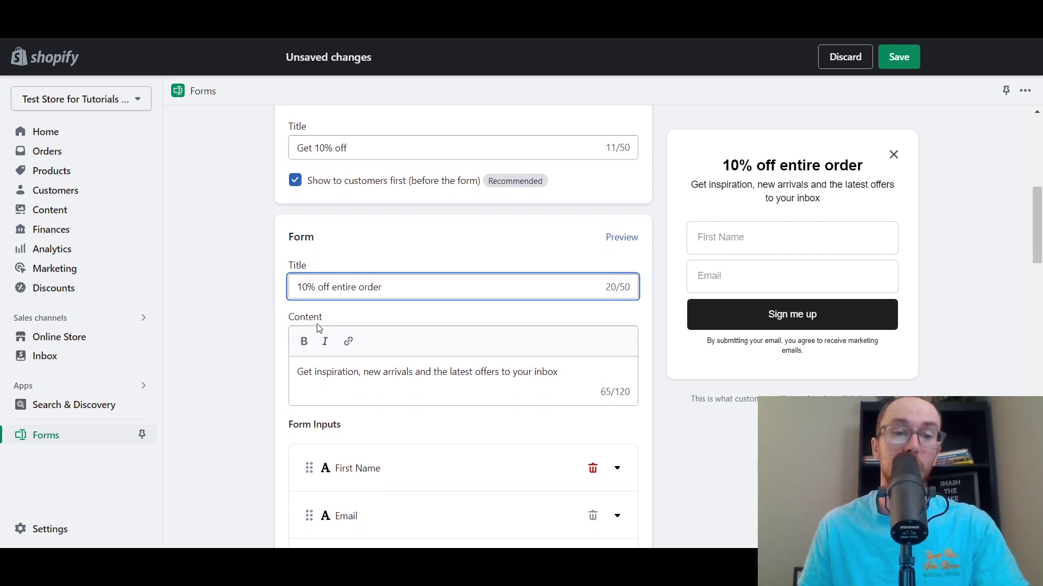
pyautogui.scroll(-1, 399, 418)
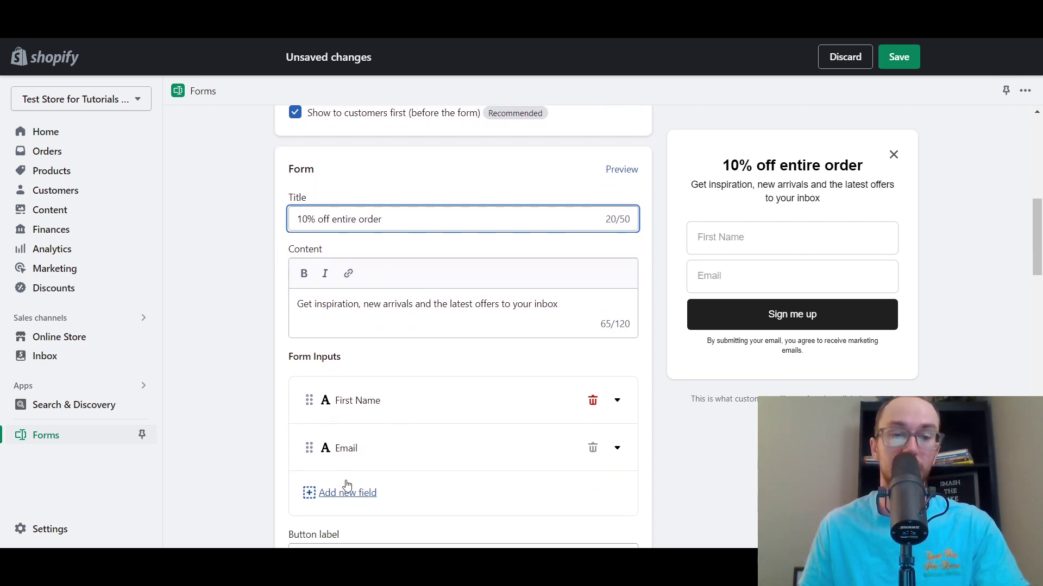
pyautogui.scroll(-1, 277, 453)
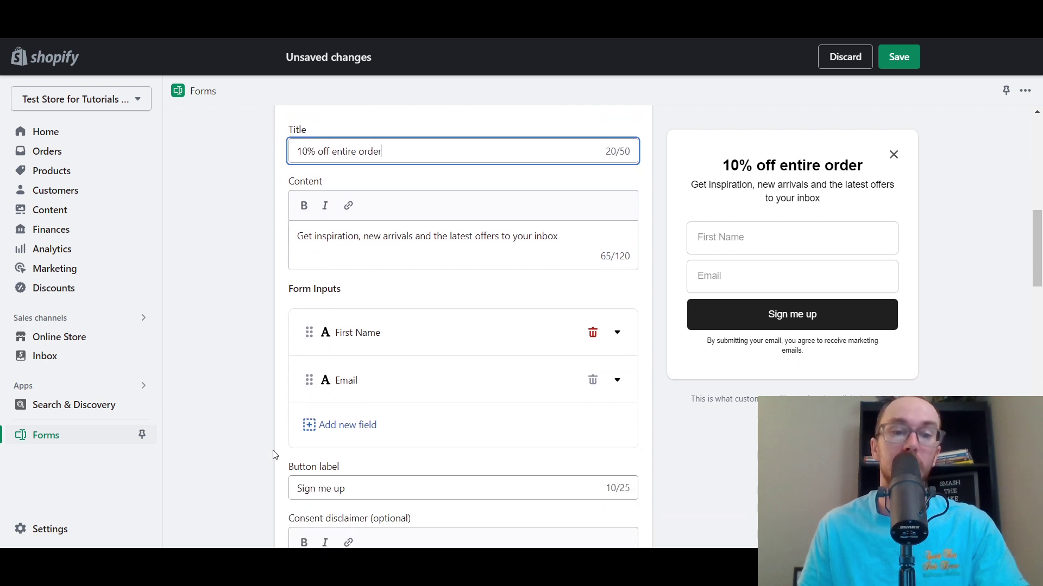
pyautogui.scroll(1, 266, 413)
pyautogui.press('Tab')
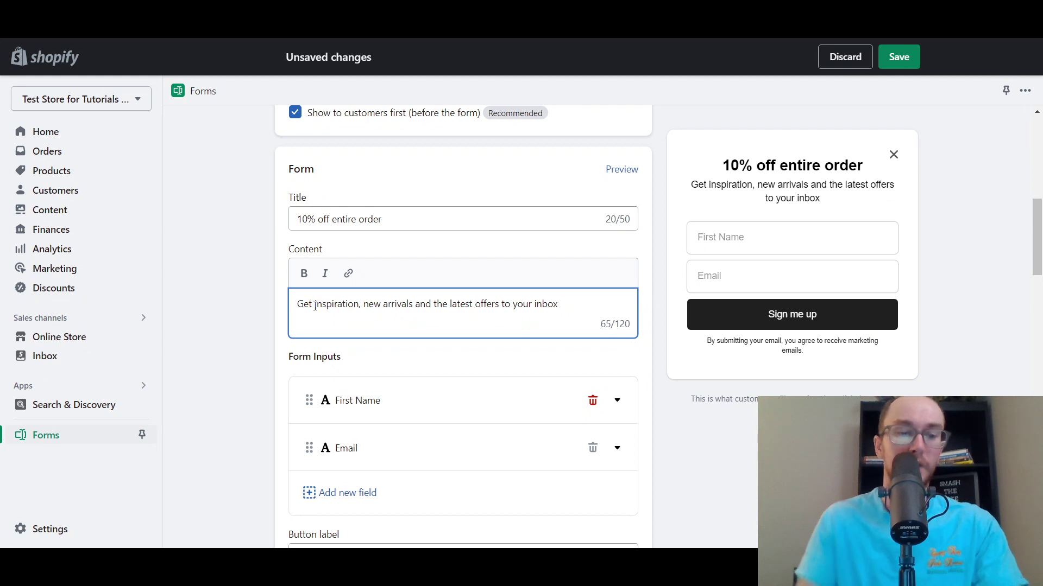
pyautogui.write('1')
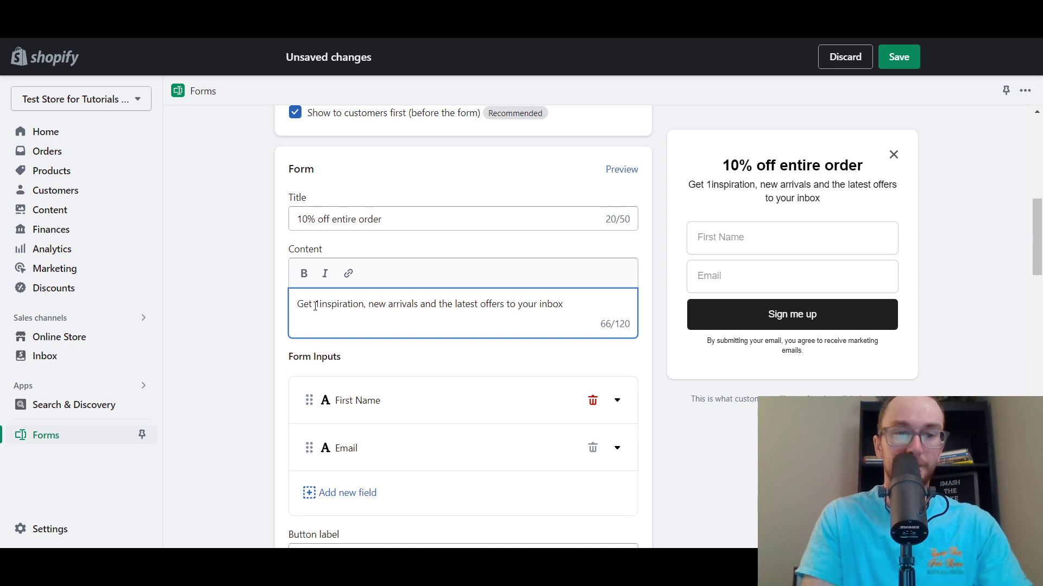
pyautogui.write('0%')
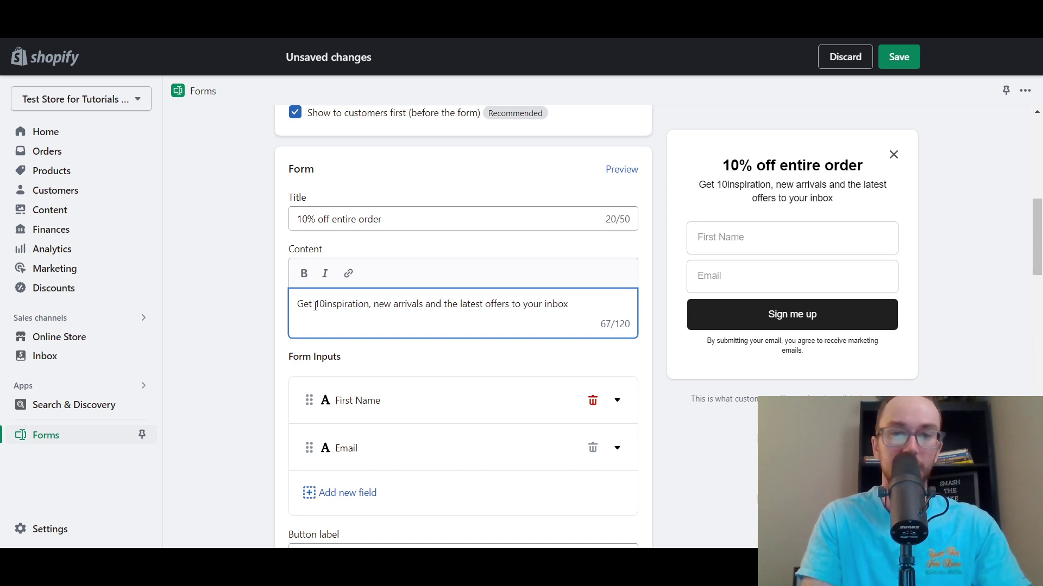
pyautogui.press('BackSpace')
pyautogui.press('BackSpace')
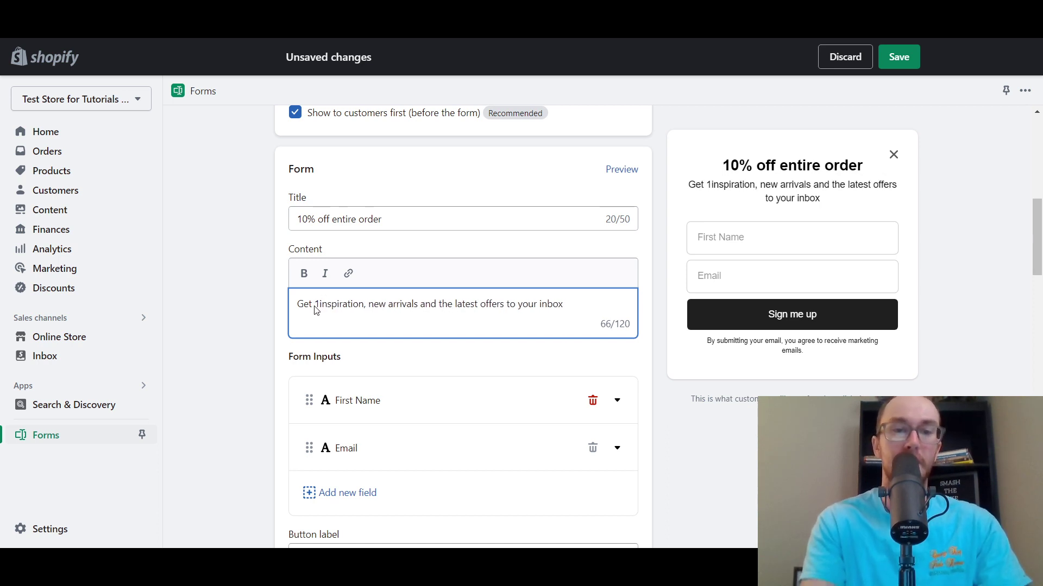
pyautogui.press('BackSpace')
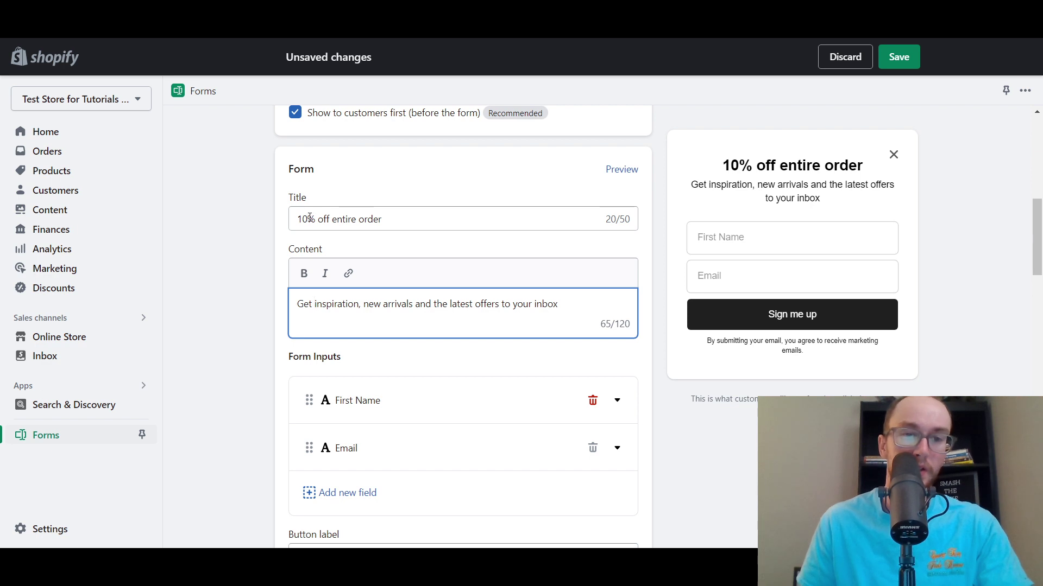
# Step: Copy the form title "10% off entire order" into the form's content text directly after "Get"
pyautogui.moveTo(382, 219); pyautogui.dragTo(297, 219)
pyautogui.hotkey('ctrl', 'c')
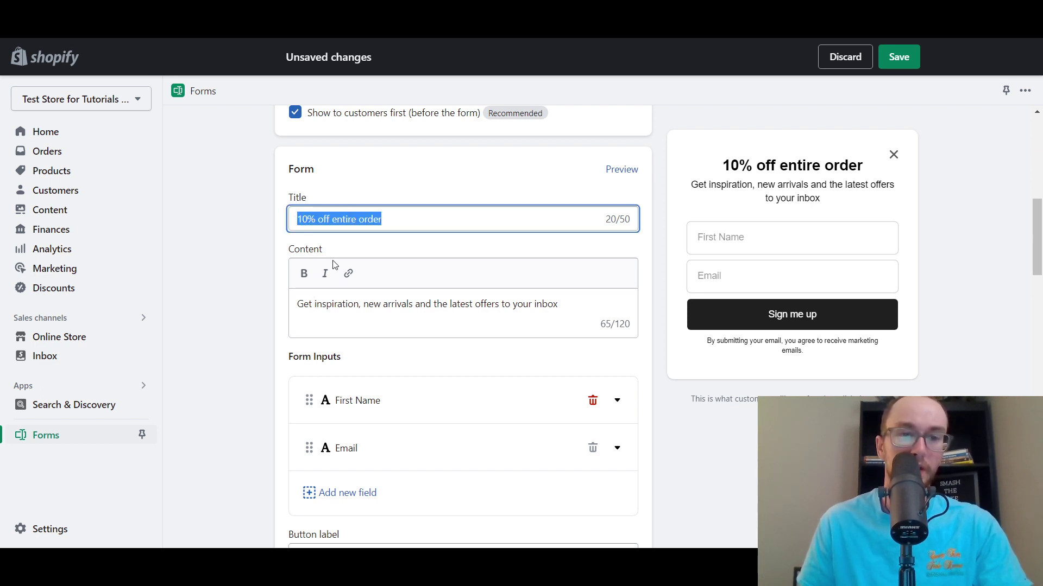
pyautogui.click(316, 306)
pyautogui.hotkey('ctrl', 'v')
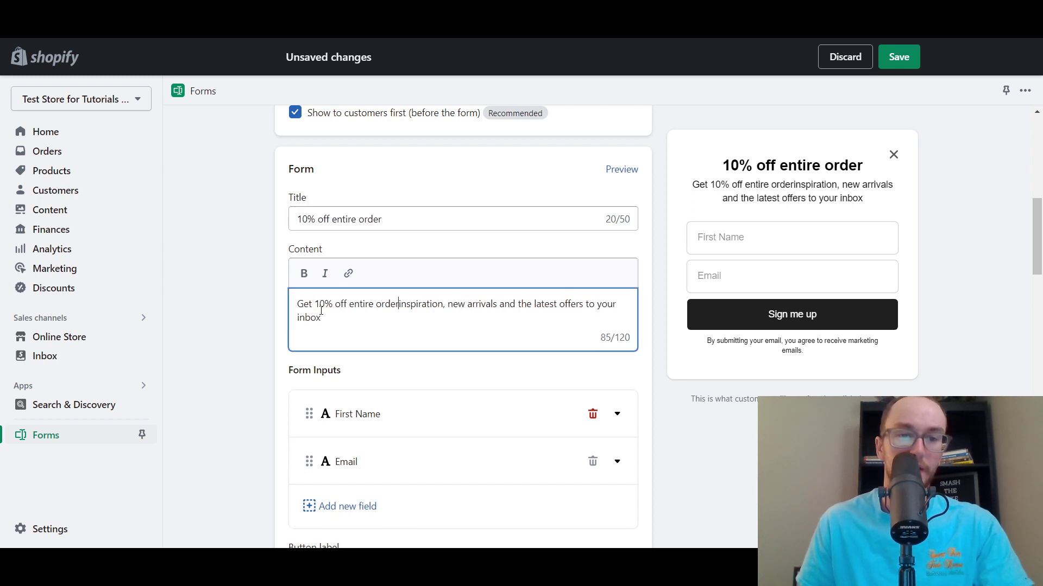
# Step: Reword the start of the form's content to "Get 10% off your first order, inspiration", keeping the rest of the sentence
pyautogui.moveTo(354, 308); pyautogui.dragTo(377, 306)
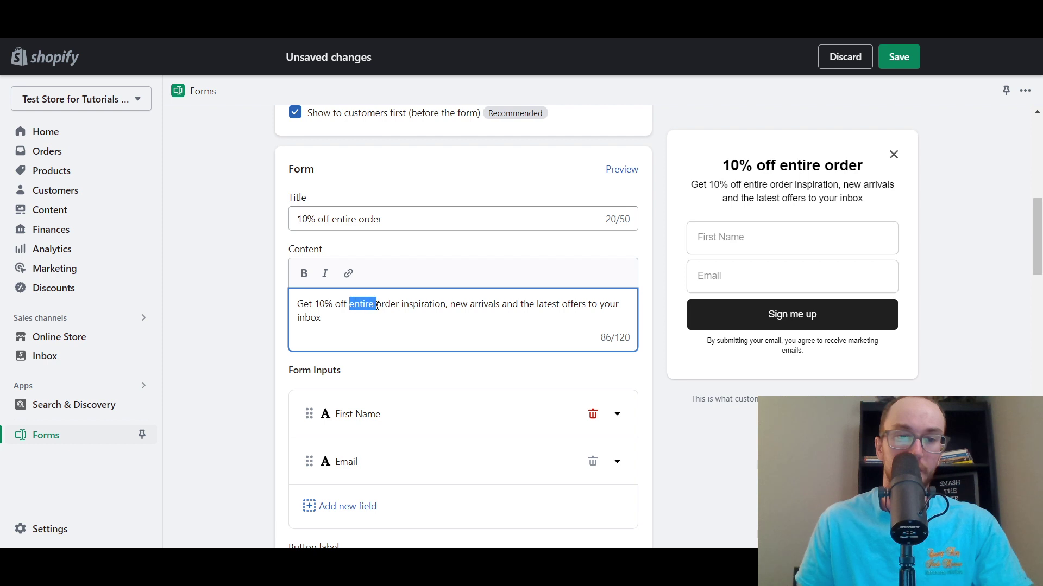
pyautogui.write('your')
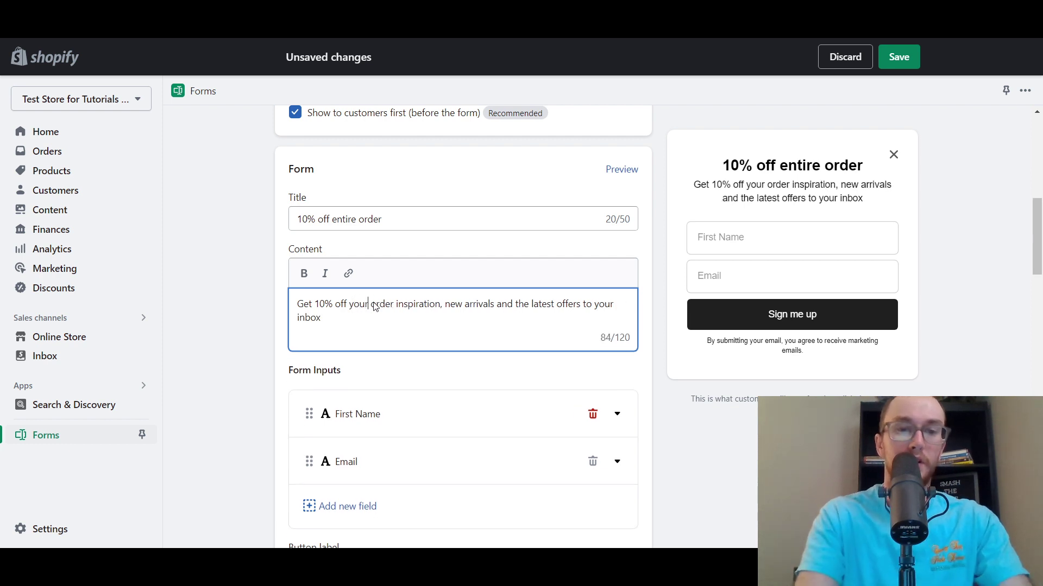
pyautogui.write(' first')
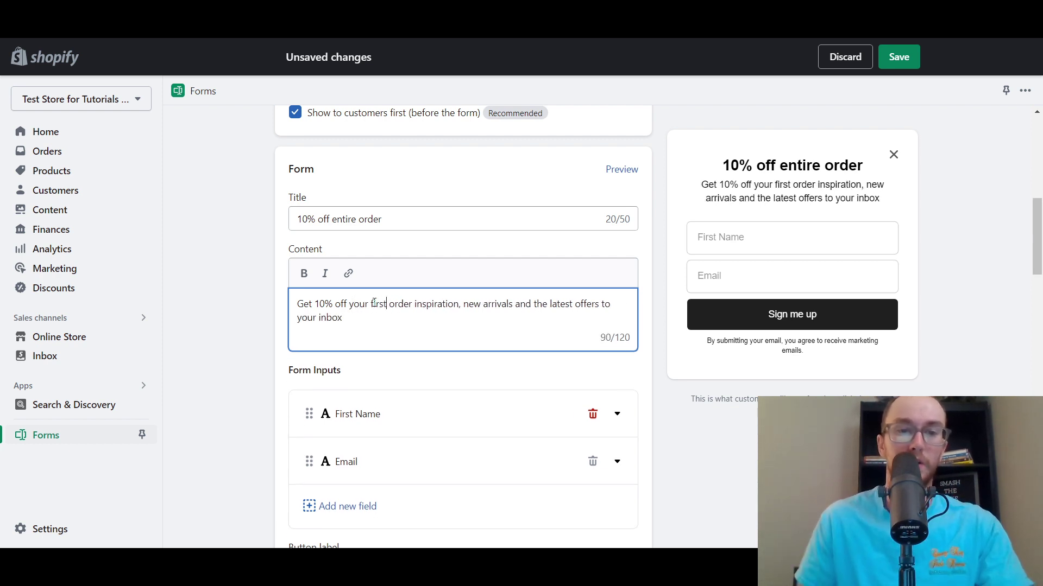
pyautogui.moveTo(412, 305); pyautogui.dragTo(460, 301)
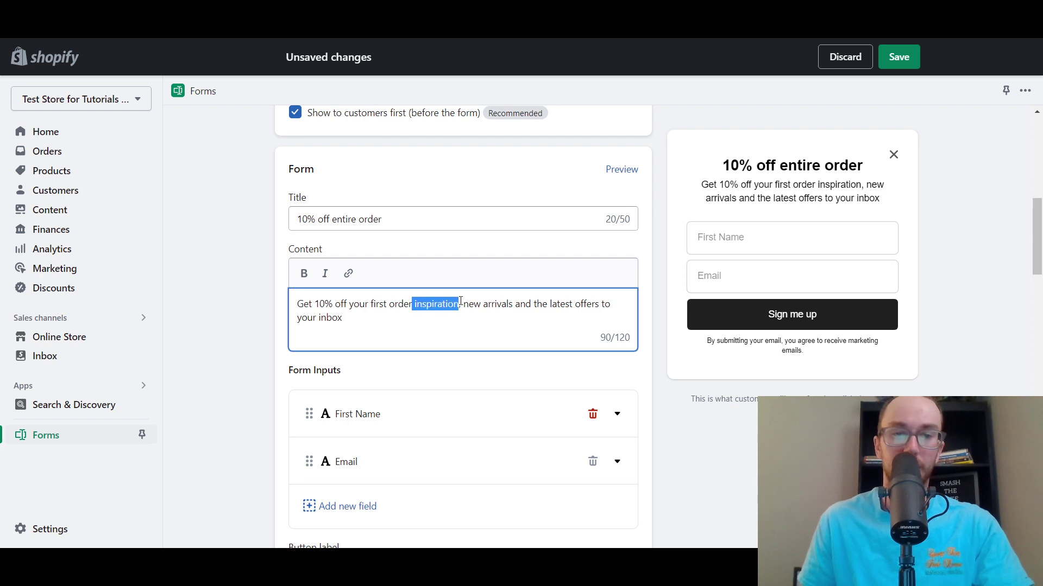
pyautogui.click(412, 304)
pyautogui.write(',')
pyautogui.click(436, 319)
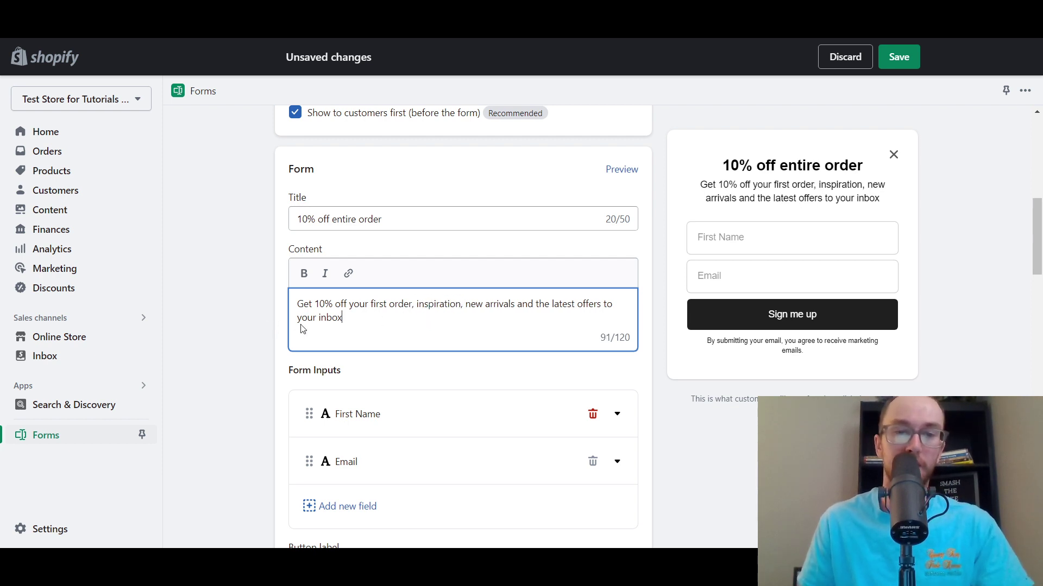
pyautogui.click(812, 187)
# Step: Make "10% off" bold in the form's content text
pyautogui.scroll(1, 782, 244)
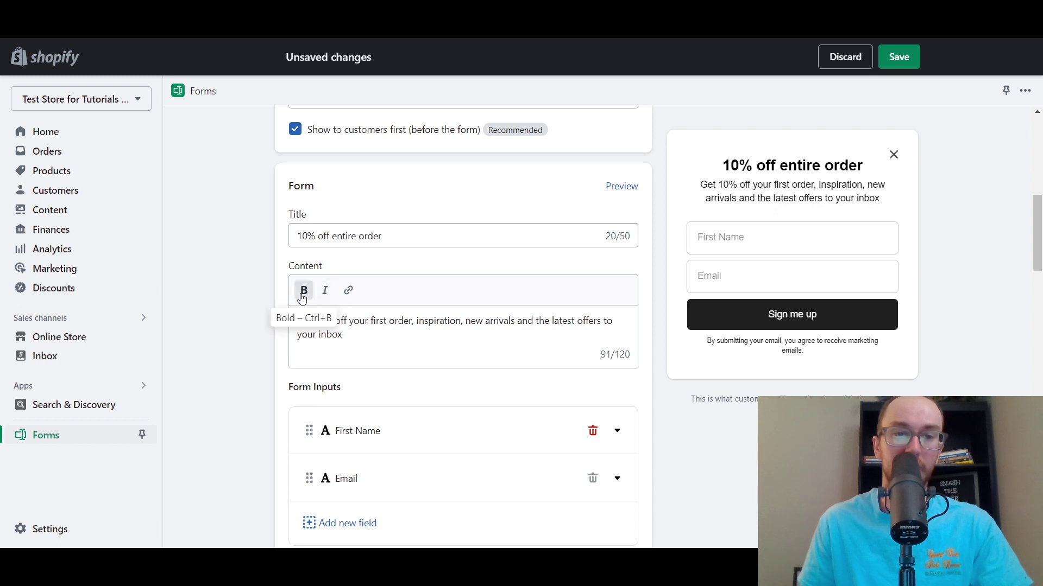
pyautogui.moveTo(316, 320); pyautogui.dragTo(344, 321)
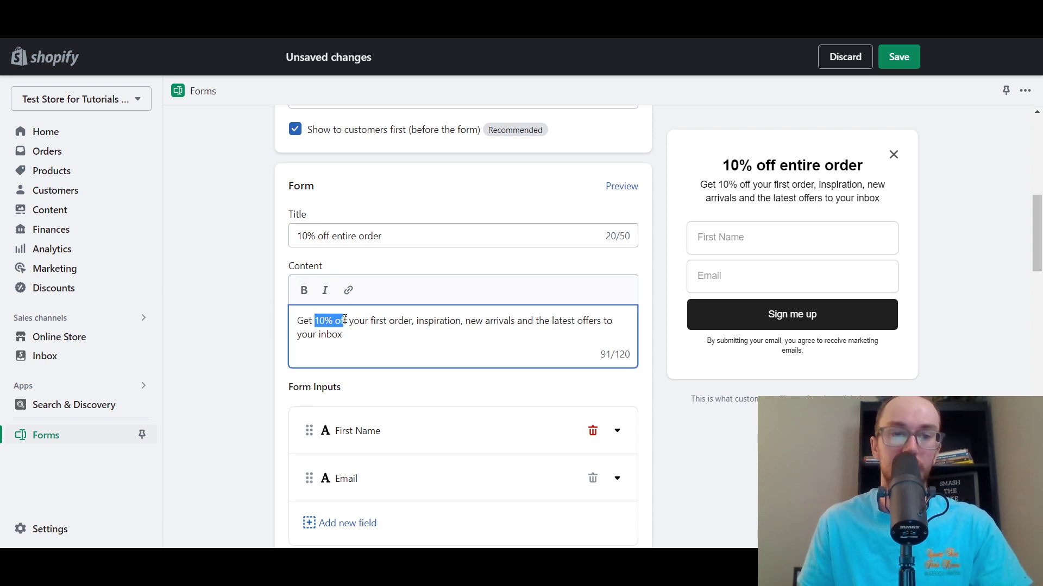
pyautogui.click(310, 295)
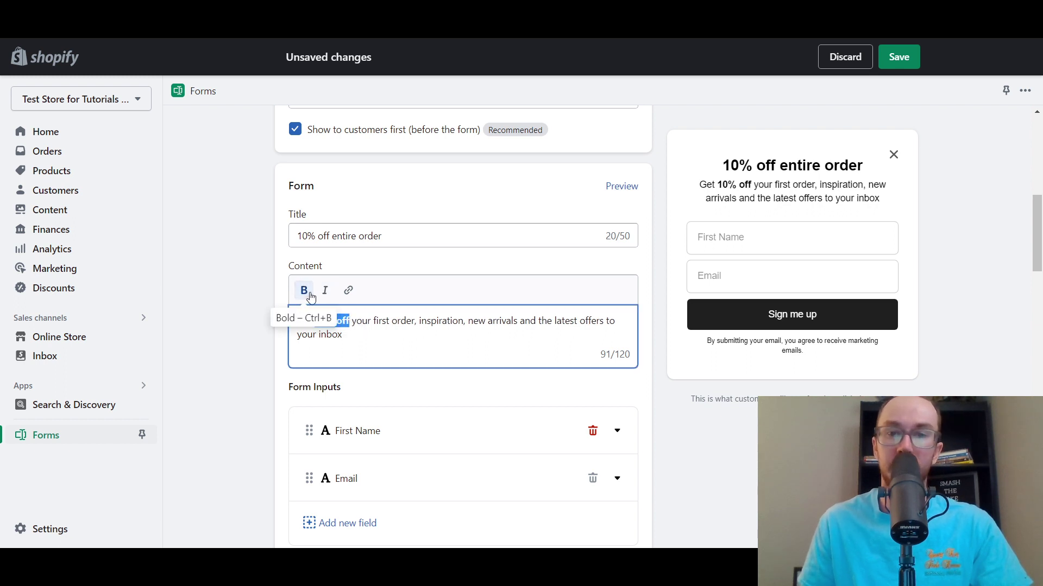
pyautogui.click(262, 298)
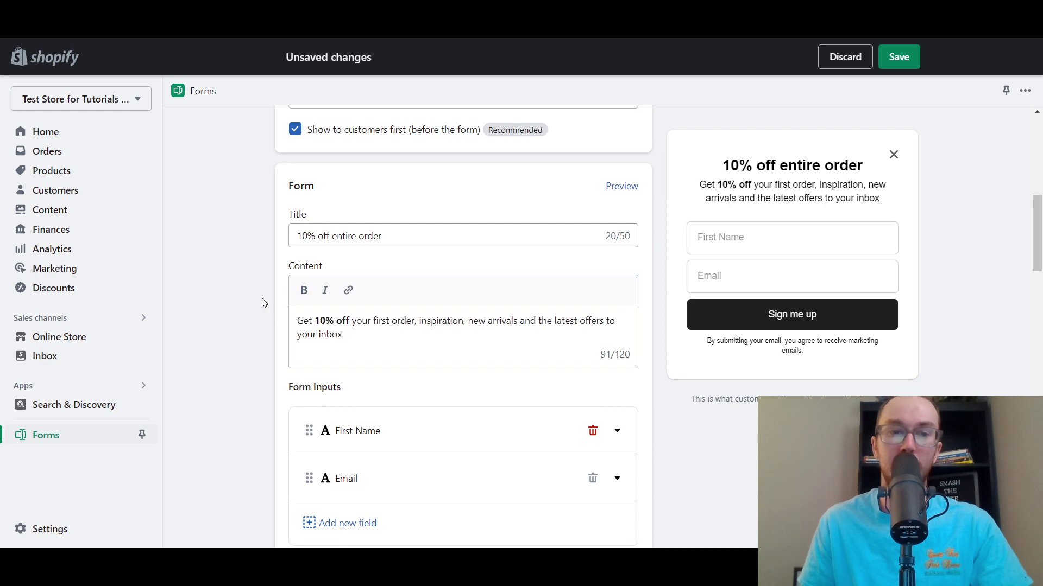
# Step: Review the field types that can be added to the form, its button label and the consent disclaimer
pyautogui.scroll(-3, 242, 318)
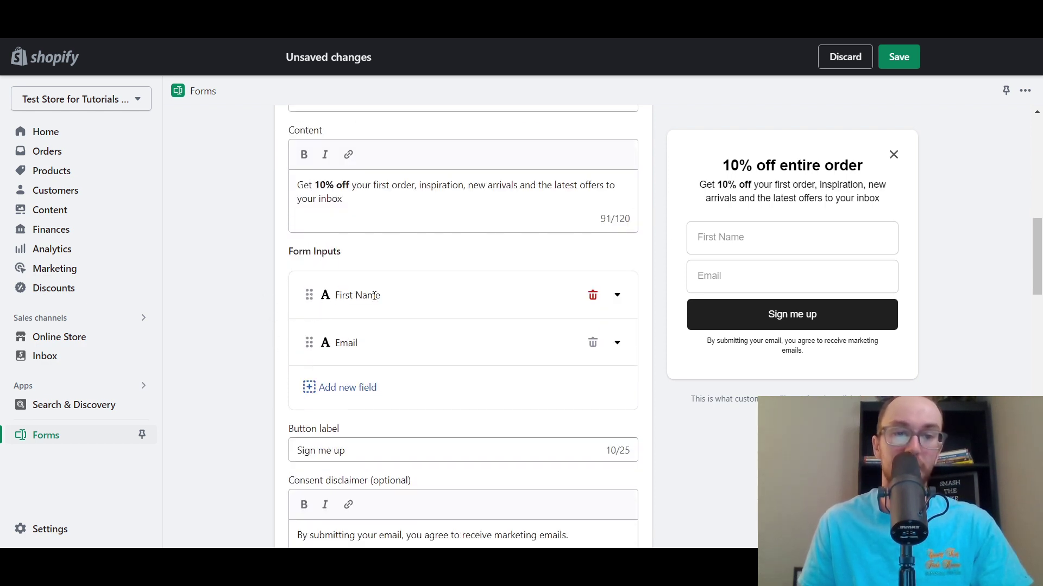
pyautogui.click(315, 388)
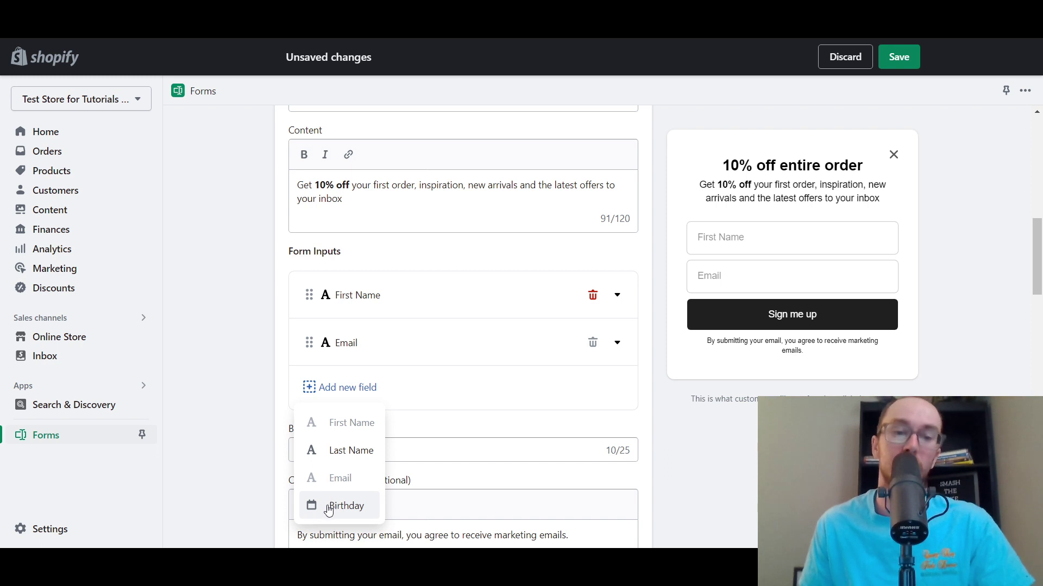
pyautogui.click(260, 420)
pyautogui.scroll(-2, 260, 420)
pyautogui.scroll(-2, 261, 420)
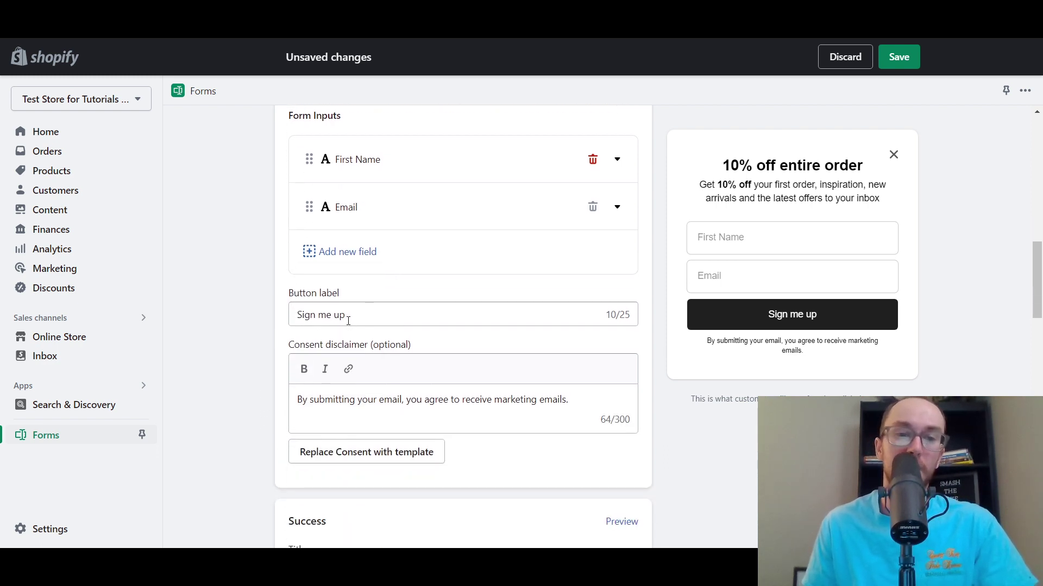
pyautogui.click(389, 324)
pyautogui.click(219, 362)
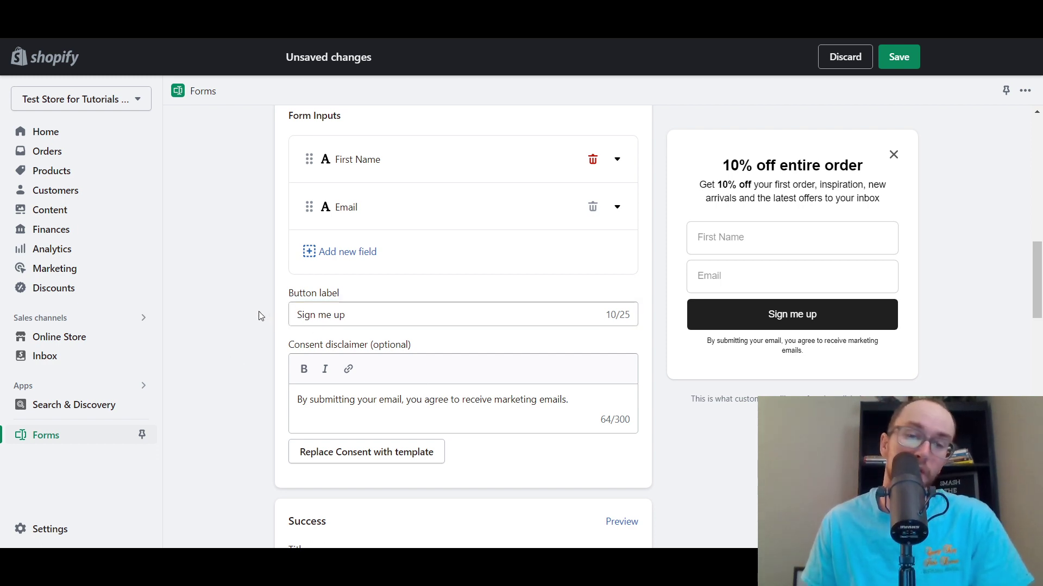
# Step: Examine the form's consent disclaimer and the success message's title, content and preview
pyautogui.scroll(-1, 263, 308)
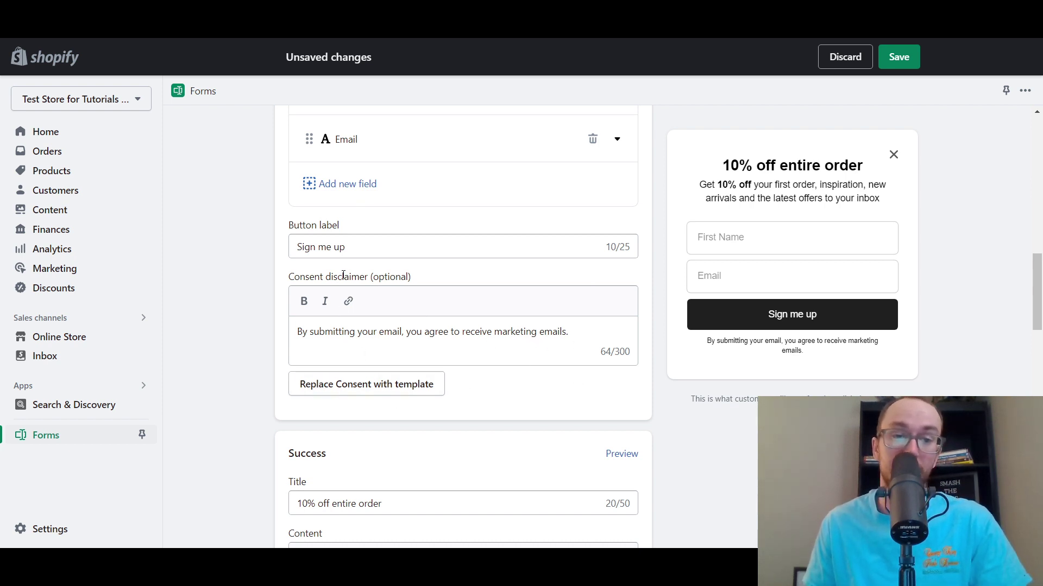
pyautogui.moveTo(427, 282); pyautogui.dragTo(367, 280)
pyautogui.click(400, 321)
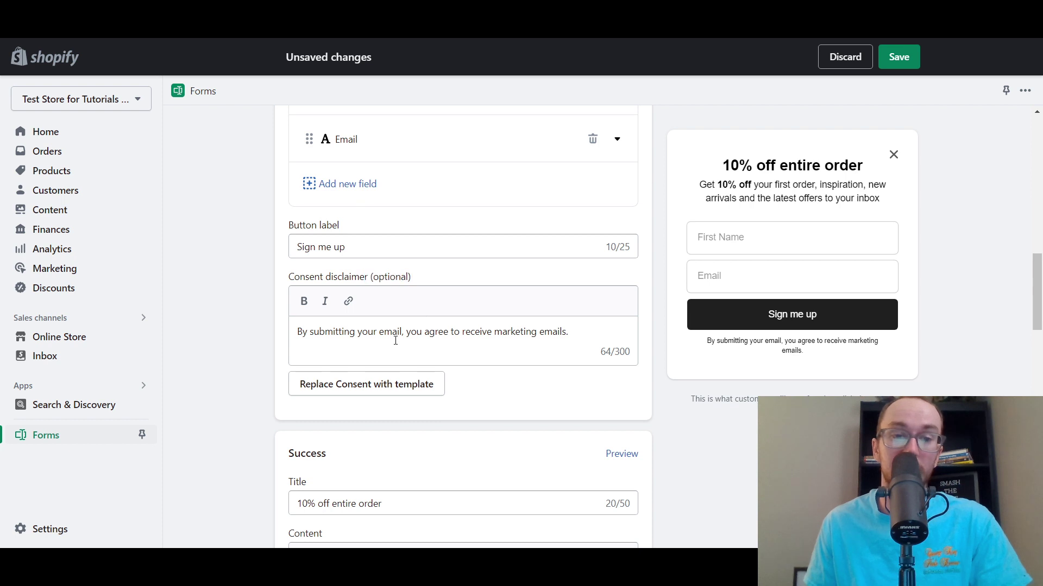
pyautogui.click(403, 385)
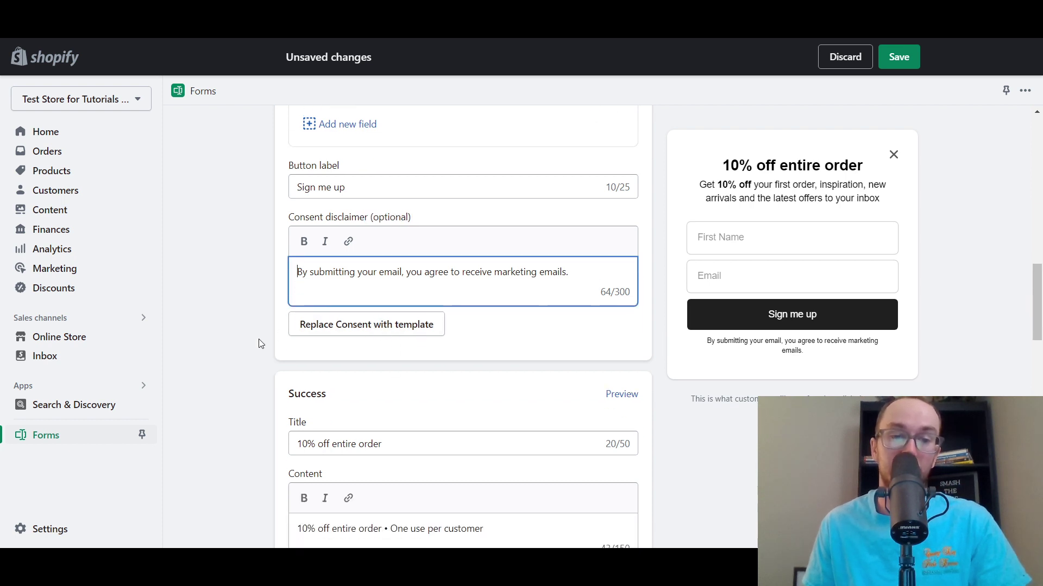
pyautogui.scroll(-3, 253, 349)
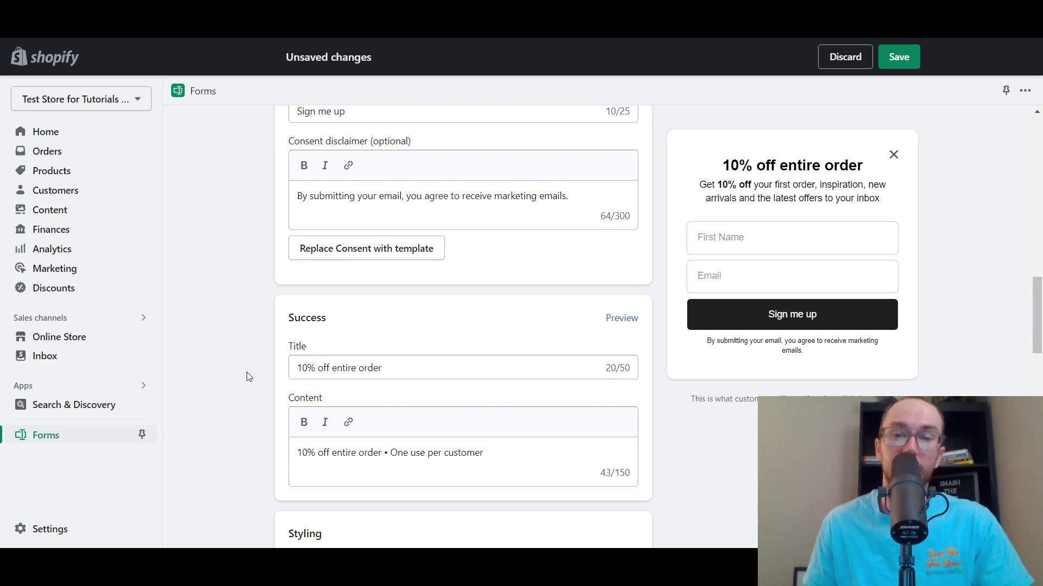
pyautogui.scroll(-1, 242, 383)
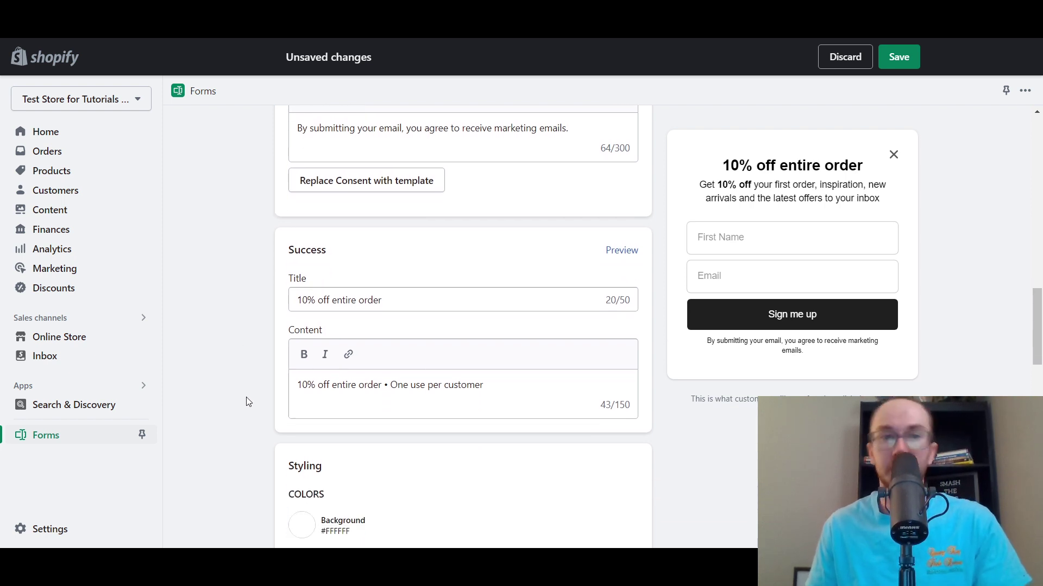
pyautogui.scroll(-1, 243, 406)
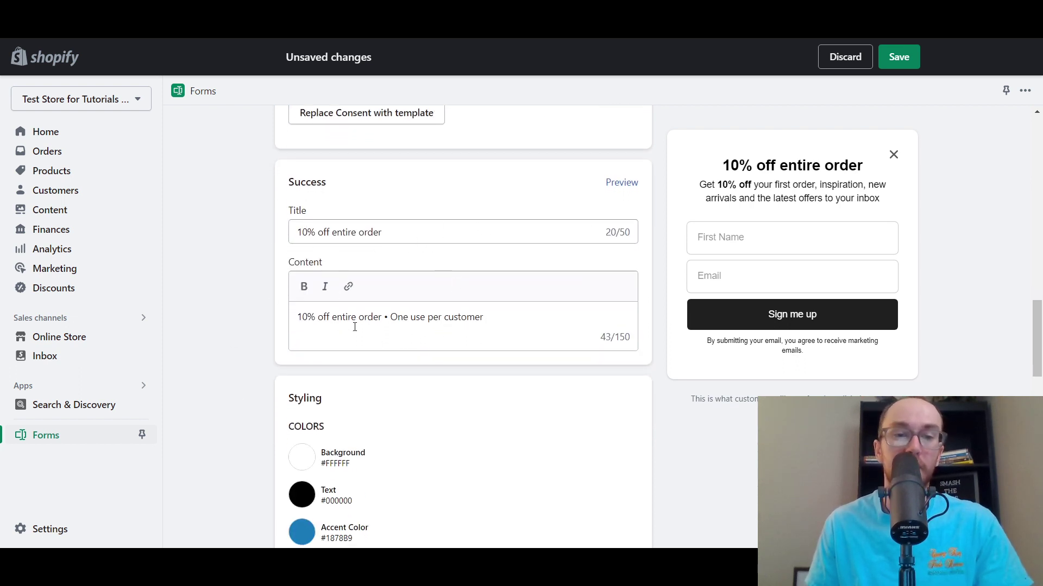
pyautogui.moveTo(317, 318); pyautogui.dragTo(516, 314)
pyautogui.click(560, 318)
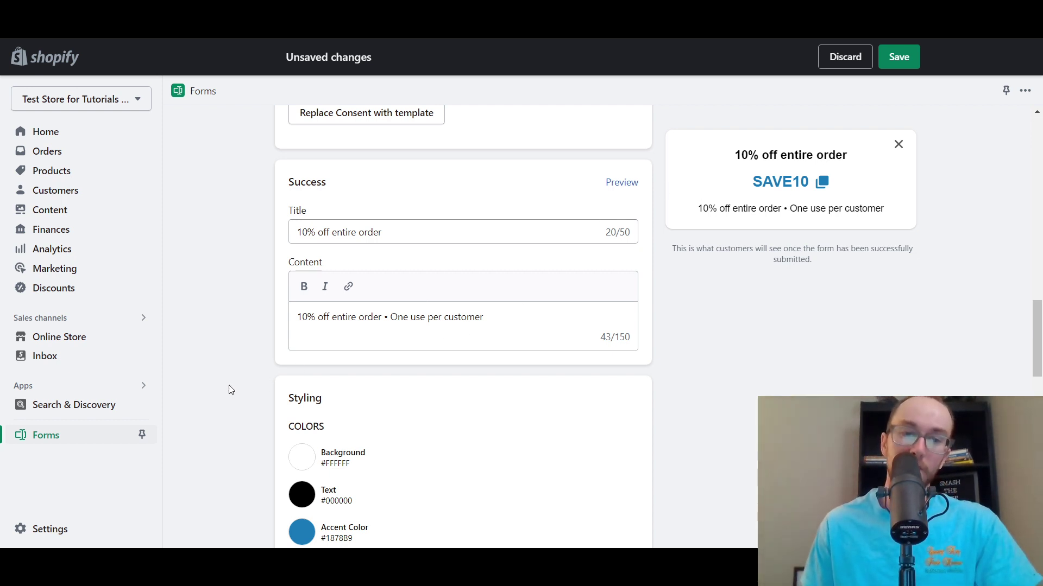
pyautogui.scroll(-1, 397, 259)
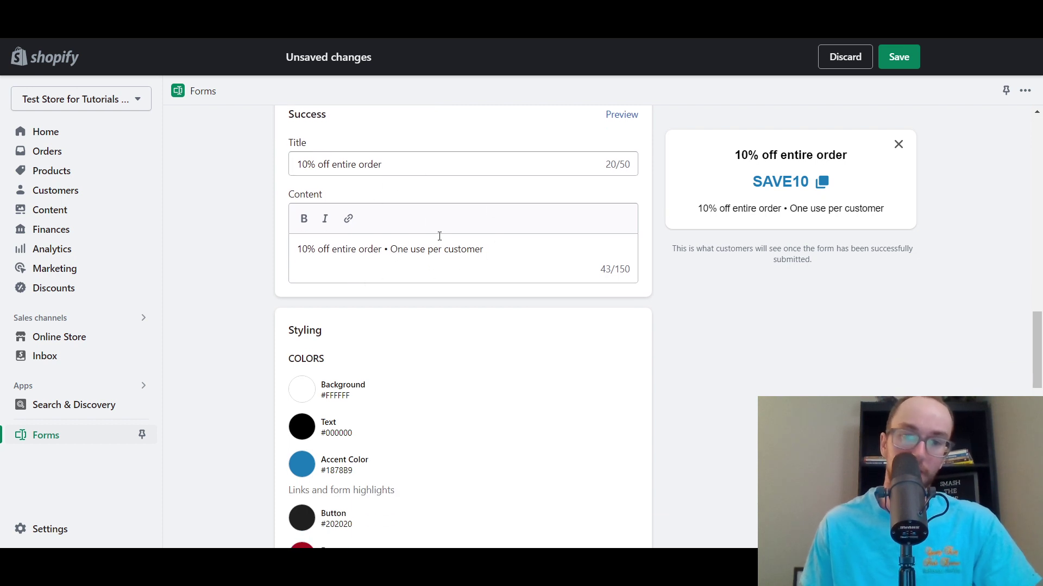
pyautogui.scroll(-3, 256, 245)
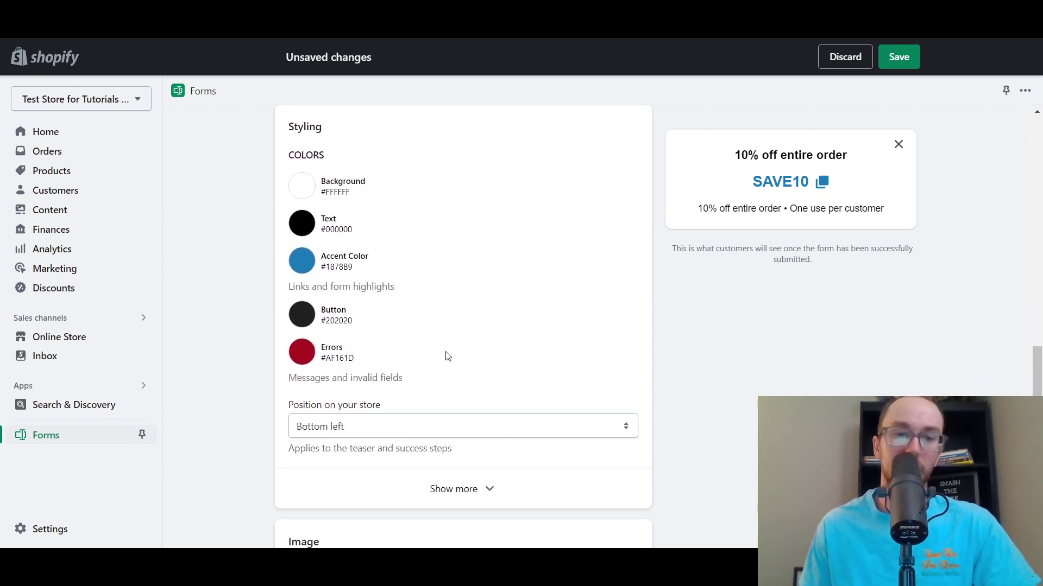
# Step: Return the preview to the form itself and set the form's background color to #D3FCFF
pyautogui.scroll(7, 447, 357)
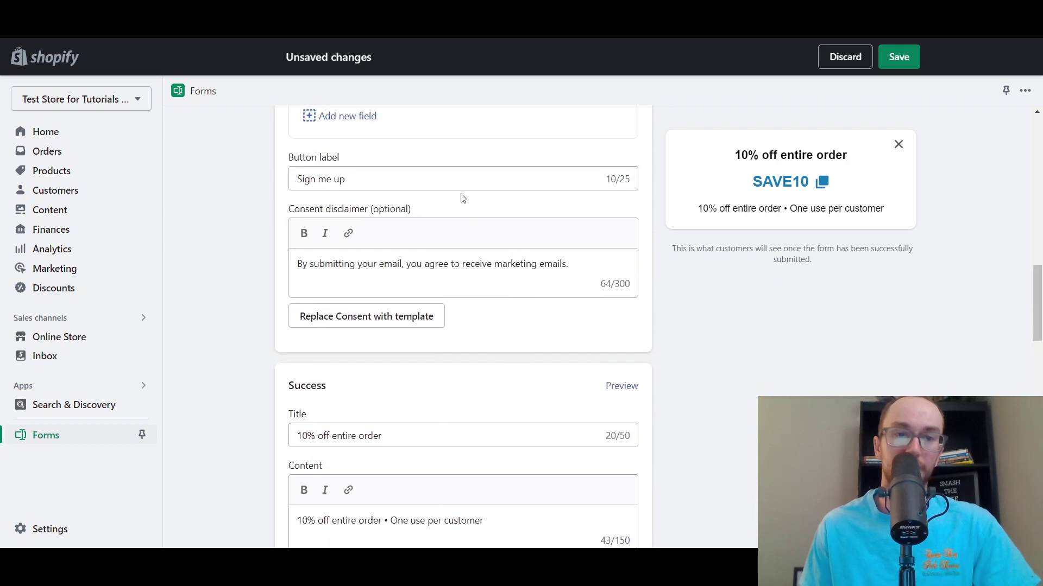
pyautogui.scroll(1, 424, 217)
pyautogui.click(397, 242)
pyautogui.scroll(1, 398, 272)
pyautogui.click(253, 286)
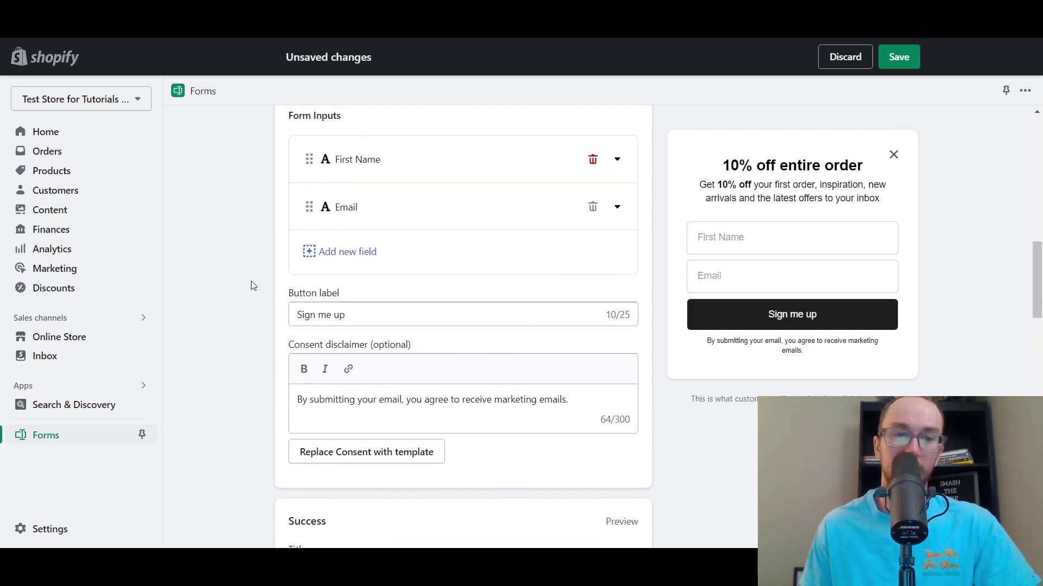
pyautogui.scroll(-10, 252, 285)
pyautogui.scroll(1, 252, 286)
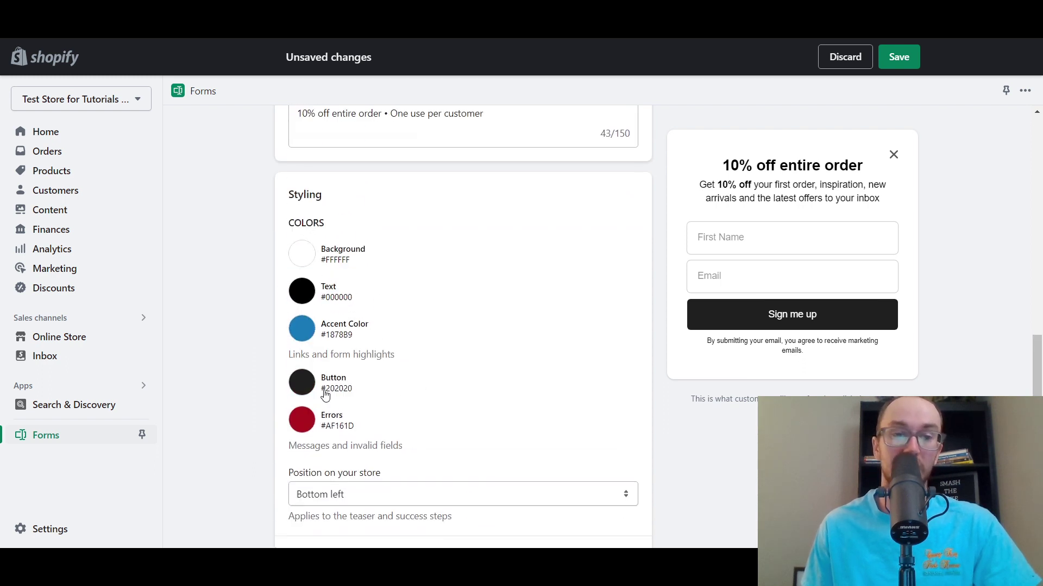
pyautogui.click(303, 254)
pyautogui.moveTo(355, 314)
pyautogui.mouseDown()
pyautogui.moveTo(391, 283)
pyautogui.moveTo(361, 312)
pyautogui.moveTo(357, 331)
pyautogui.mouseUp()
pyautogui.moveTo(428, 341); pyautogui.dragTo(423, 338)
pyautogui.moveTo(358, 331); pyautogui.dragTo(319, 263)
pyautogui.click(196, 265)
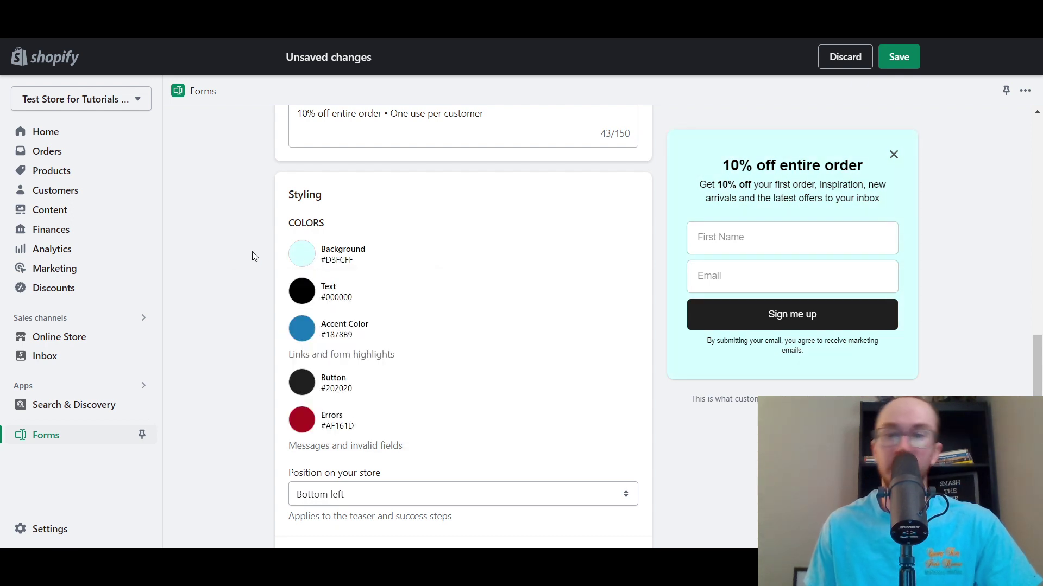
# Step: Try the Middle left (rotated) and Middle right (rotated) positions for the teaser on the store
pyautogui.scroll(-1, 250, 266)
pyautogui.scroll(-2, 250, 269)
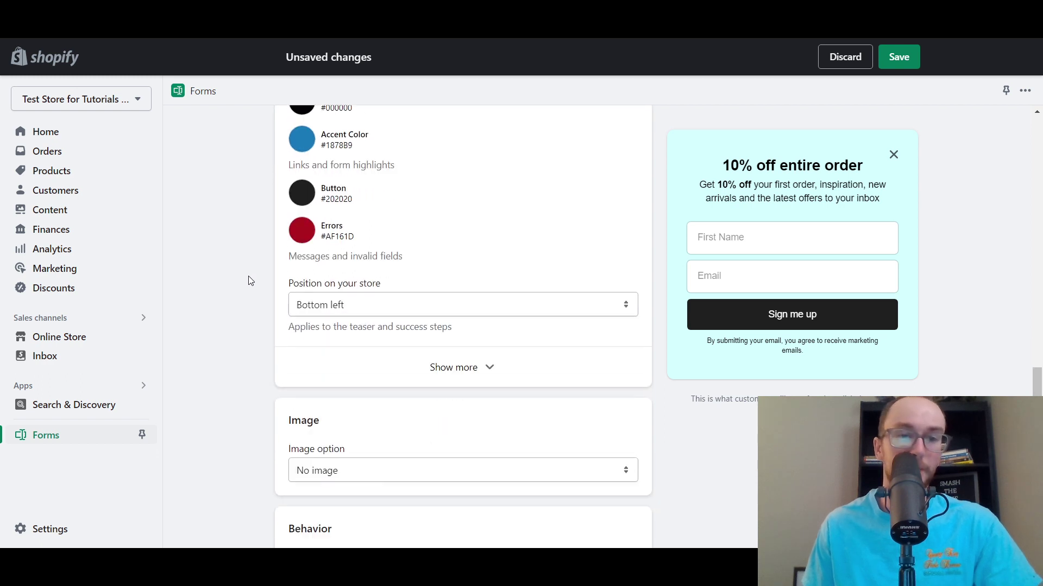
pyautogui.click(348, 299)
pyautogui.click(387, 320)
pyautogui.click(381, 300)
pyautogui.click(372, 305)
pyautogui.click(375, 294)
pyautogui.click(382, 357)
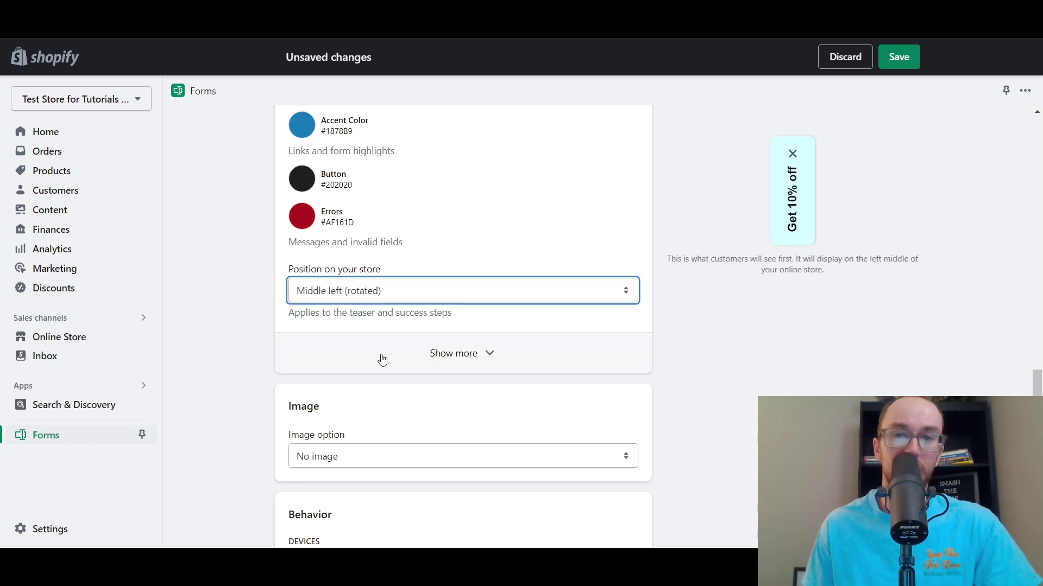
pyautogui.click(380, 293)
pyautogui.click(354, 382)
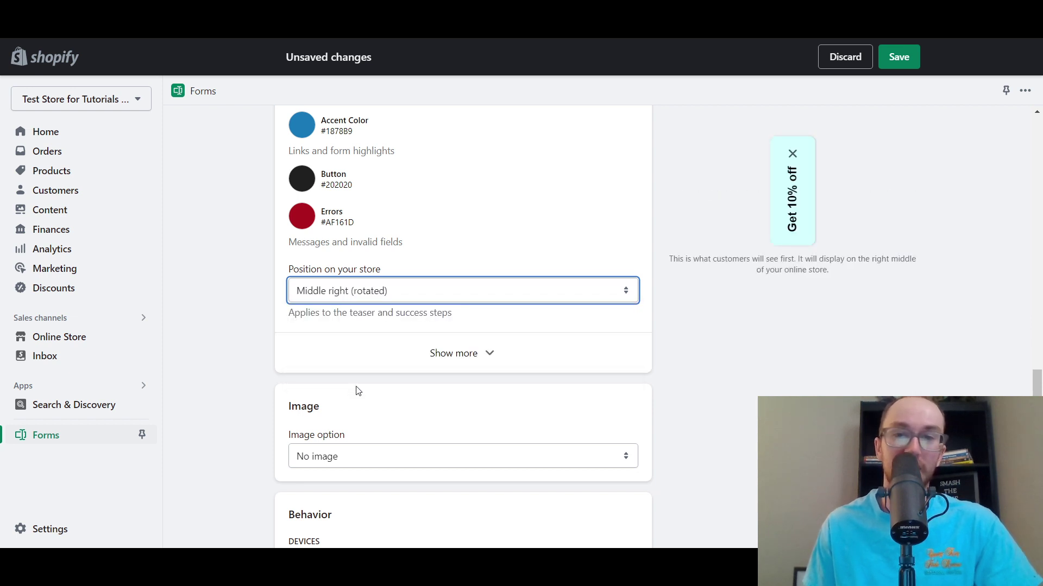
# Step: Preview further store positions for the teaser and return it to Bottom left
pyautogui.click(382, 287)
pyautogui.click(368, 370)
pyautogui.click(388, 288)
pyautogui.click(352, 370)
pyautogui.click(349, 291)
pyautogui.click(344, 320)
pyautogui.click(348, 295)
pyautogui.click(325, 307)
pyautogui.click(275, 307)
pyautogui.click(320, 296)
pyautogui.click(323, 303)
pyautogui.click(271, 314)
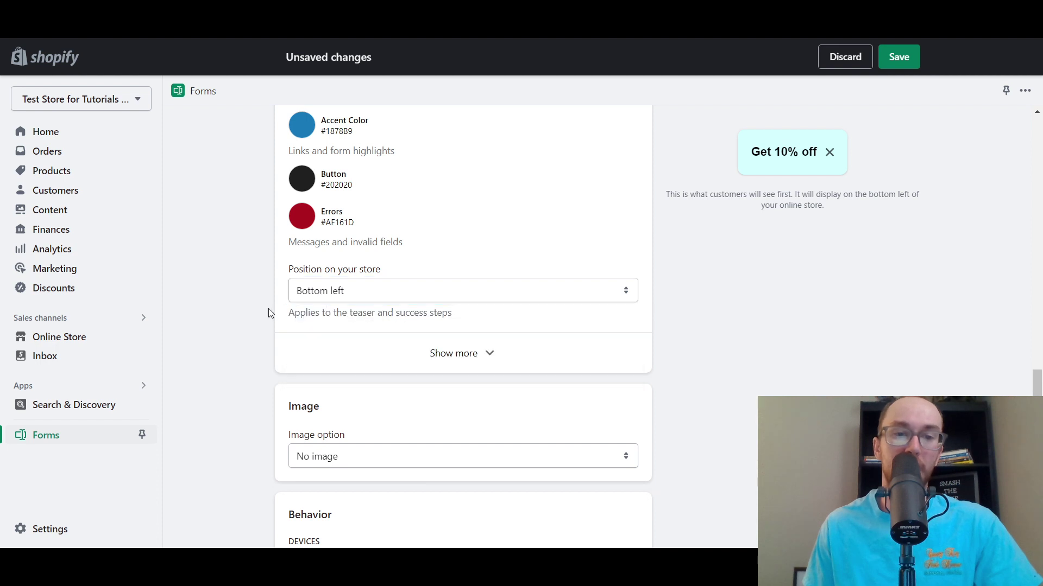
# Step: Expand the additional styling options to review them and collapse them again
pyautogui.click(455, 354)
pyautogui.scroll(-1, 388, 390)
pyautogui.scroll(-3, 389, 390)
pyautogui.click(477, 413)
pyautogui.scroll(2, 217, 282)
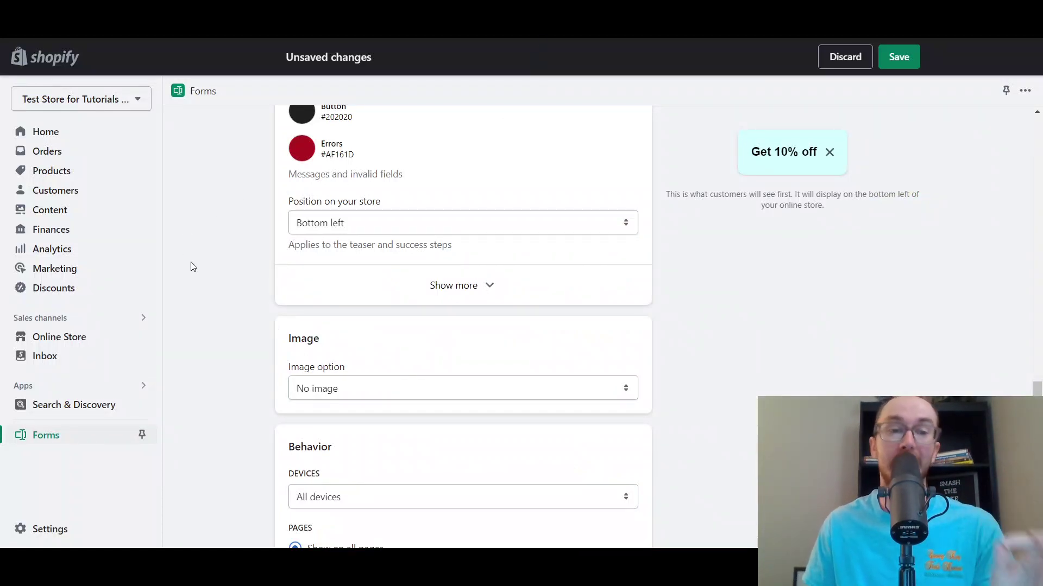
# Step: Try the Bottom center, Middle right and Middle left teaser positions, restoring Bottom left
pyautogui.click(333, 224)
pyautogui.click(328, 240)
pyautogui.click(321, 226)
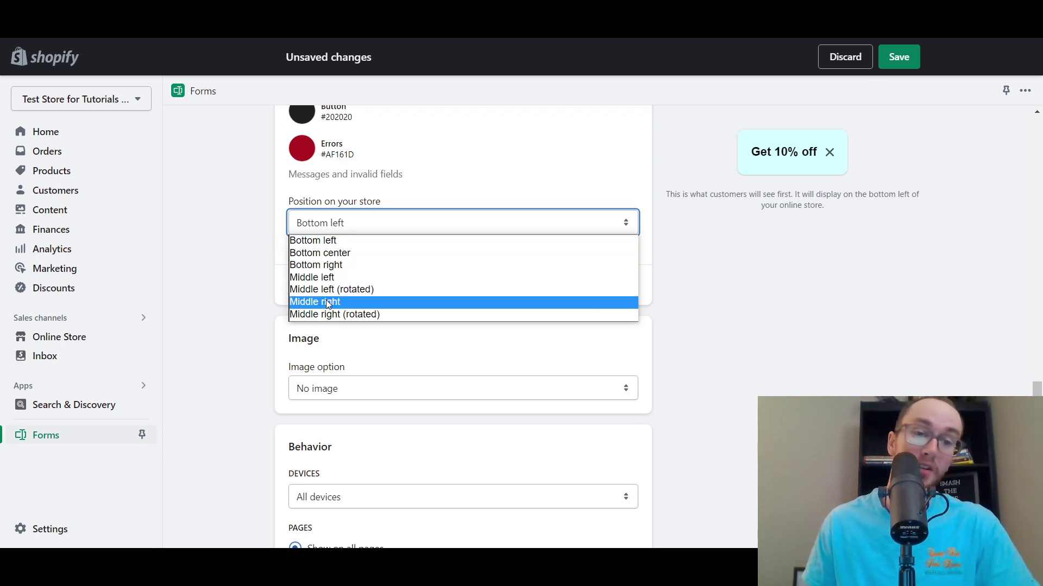
pyautogui.click(323, 253)
pyautogui.click(327, 228)
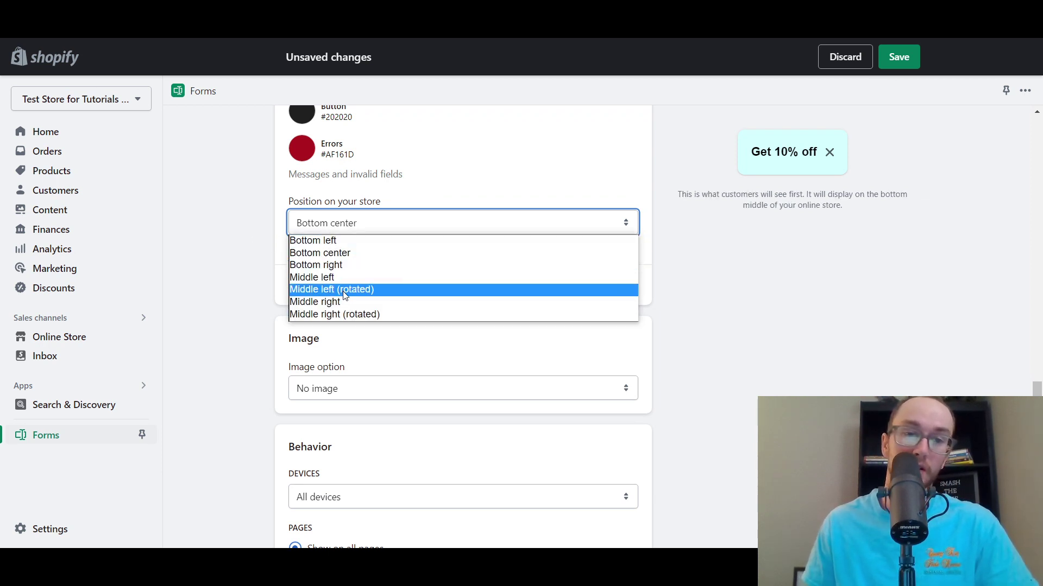
pyautogui.click(342, 301)
pyautogui.click(344, 223)
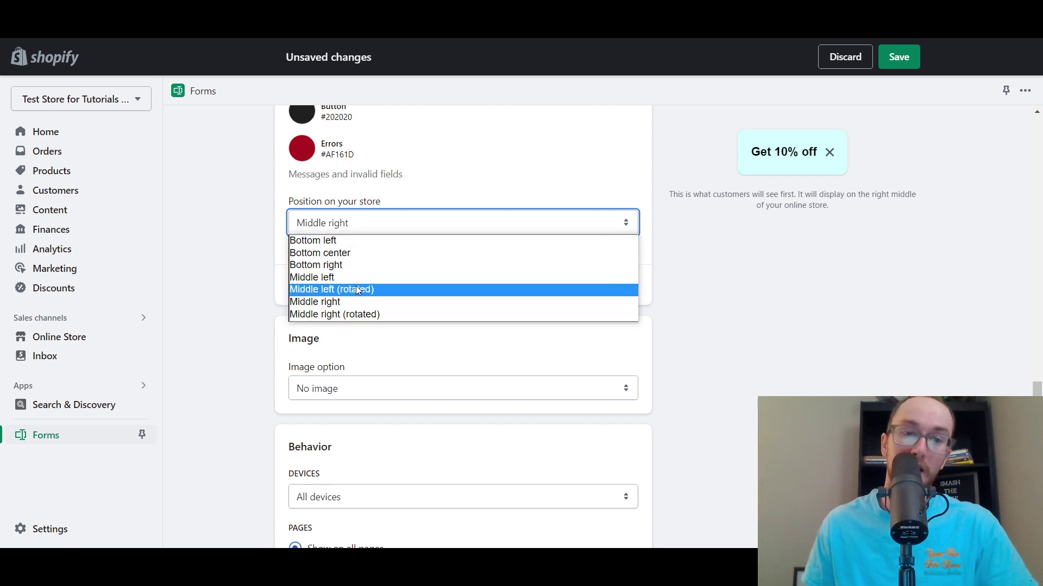
pyautogui.click(354, 278)
pyautogui.click(358, 228)
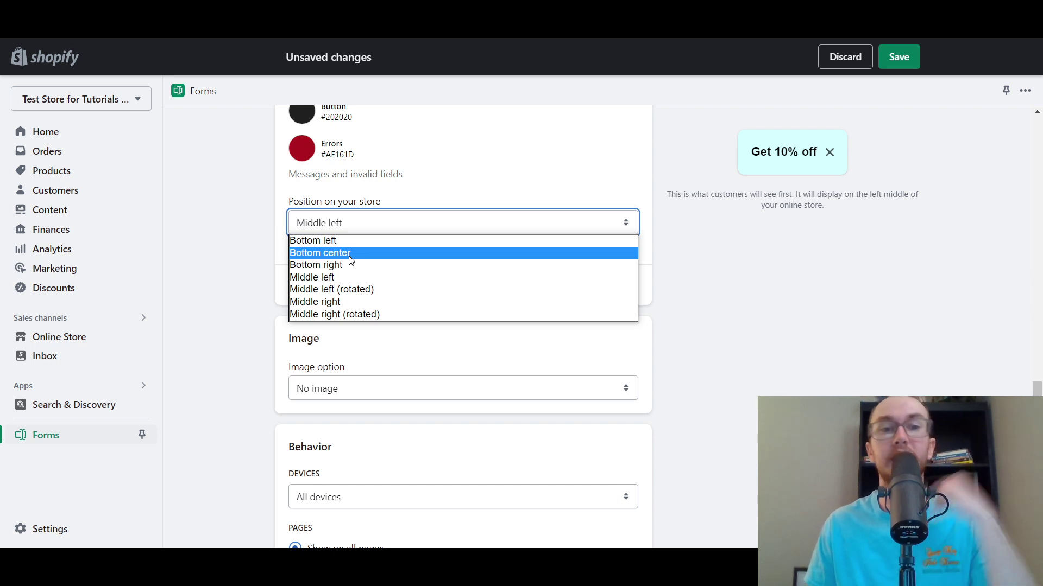
pyautogui.click(351, 254)
pyautogui.click(358, 223)
pyautogui.click(326, 241)
# Step: Try the Image left and Background image options for the form, restoring No image
pyautogui.scroll(-1, 256, 256)
pyautogui.click(333, 320)
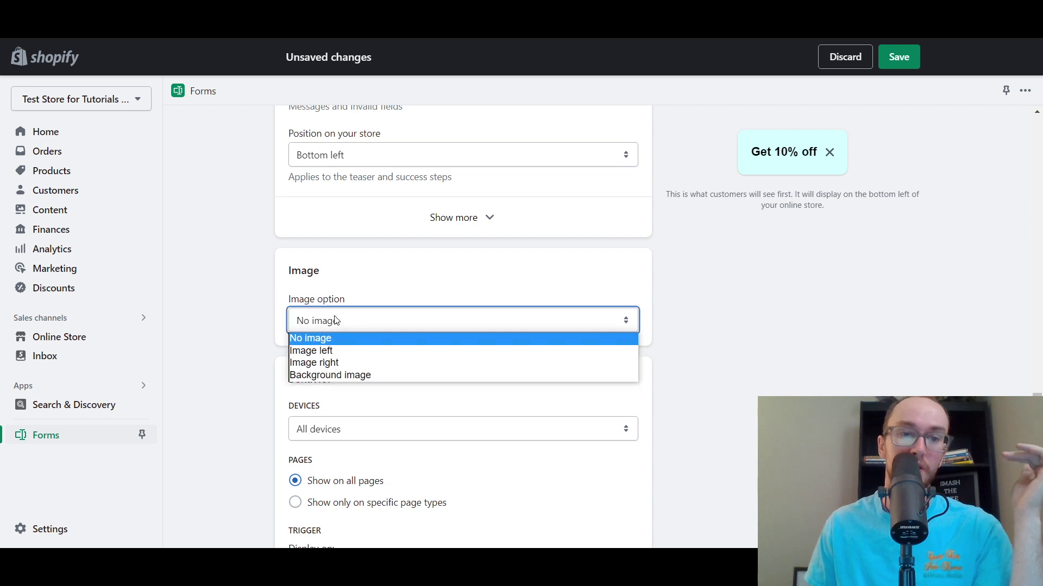
pyautogui.click(341, 352)
pyautogui.click(338, 320)
pyautogui.click(337, 321)
pyautogui.click(337, 320)
pyautogui.click(339, 376)
pyautogui.click(341, 325)
pyautogui.click(340, 350)
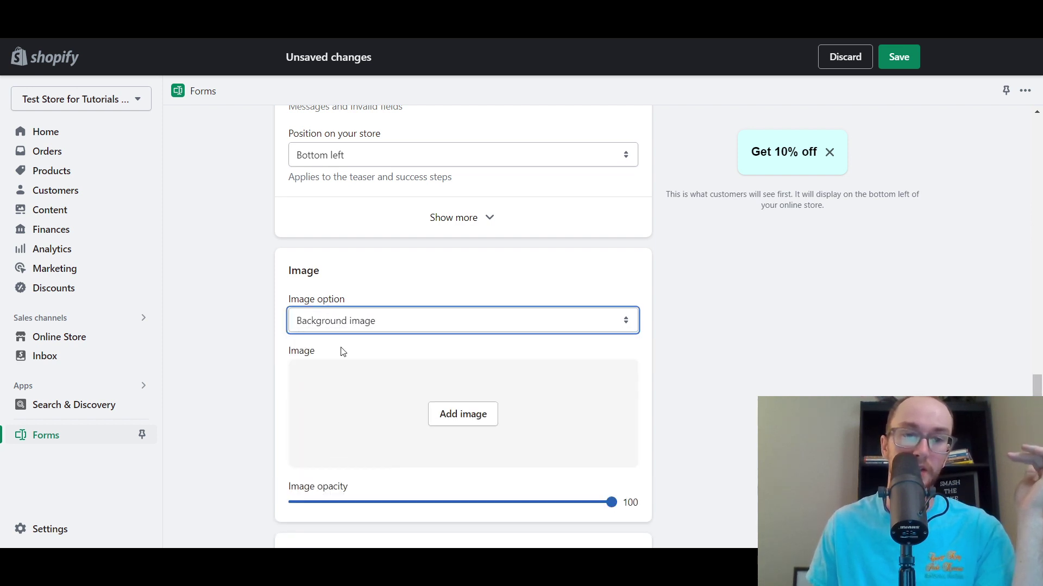
pyautogui.click(341, 326)
pyautogui.click(341, 337)
# Step: Try the Image left option without adding a picture and reset the form to No image
pyautogui.scroll(-2, 271, 329)
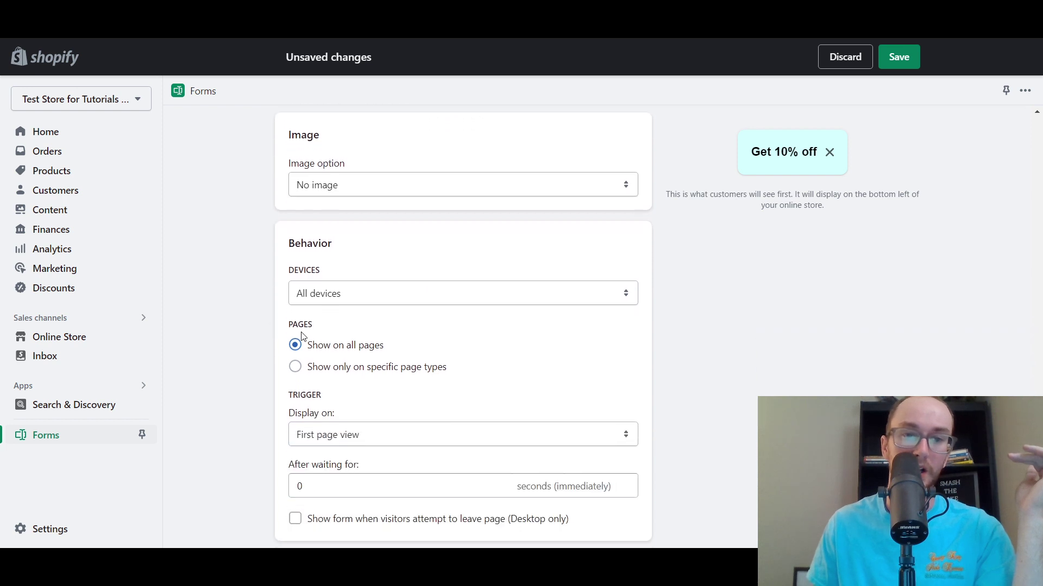
pyautogui.scroll(1, 298, 342)
pyautogui.click(380, 253)
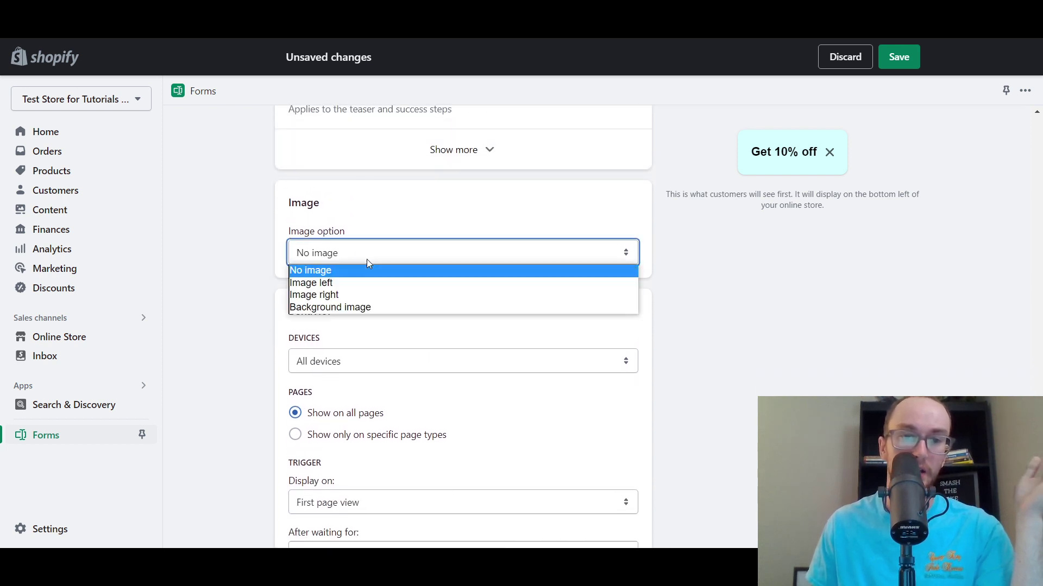
pyautogui.click(362, 283)
pyautogui.click(474, 296)
pyautogui.click(474, 293)
pyautogui.scroll(-1, 251, 312)
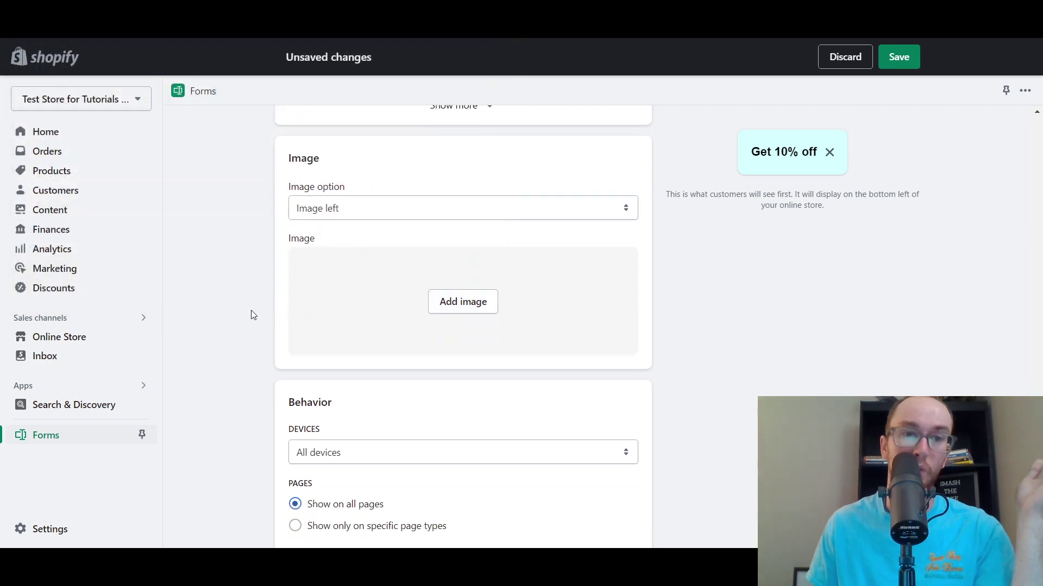
pyautogui.scroll(2, 251, 314)
pyautogui.click(342, 321)
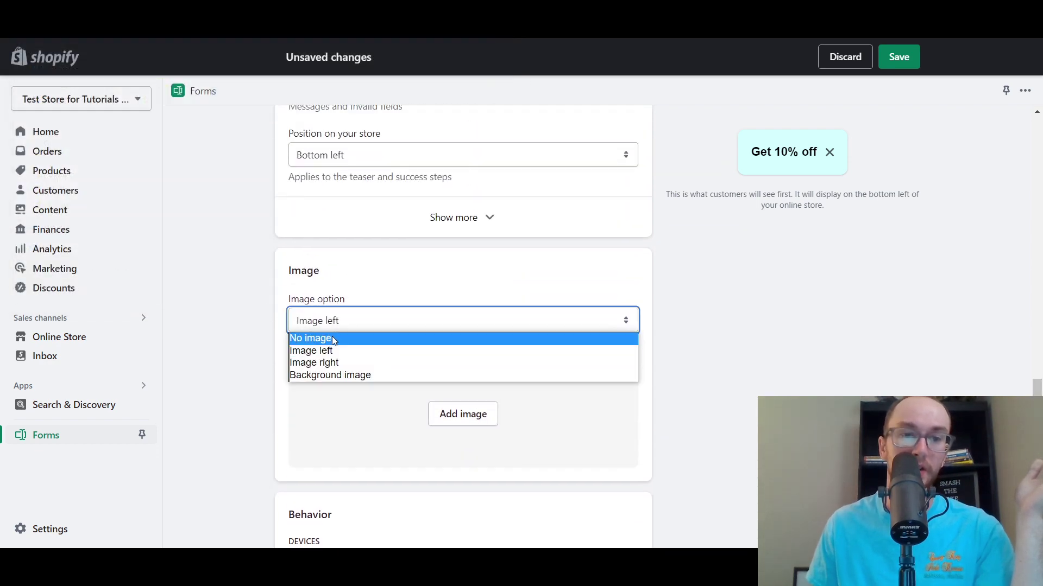
pyautogui.click(331, 337)
pyautogui.scroll(-3, 230, 343)
pyautogui.scroll(1, 232, 340)
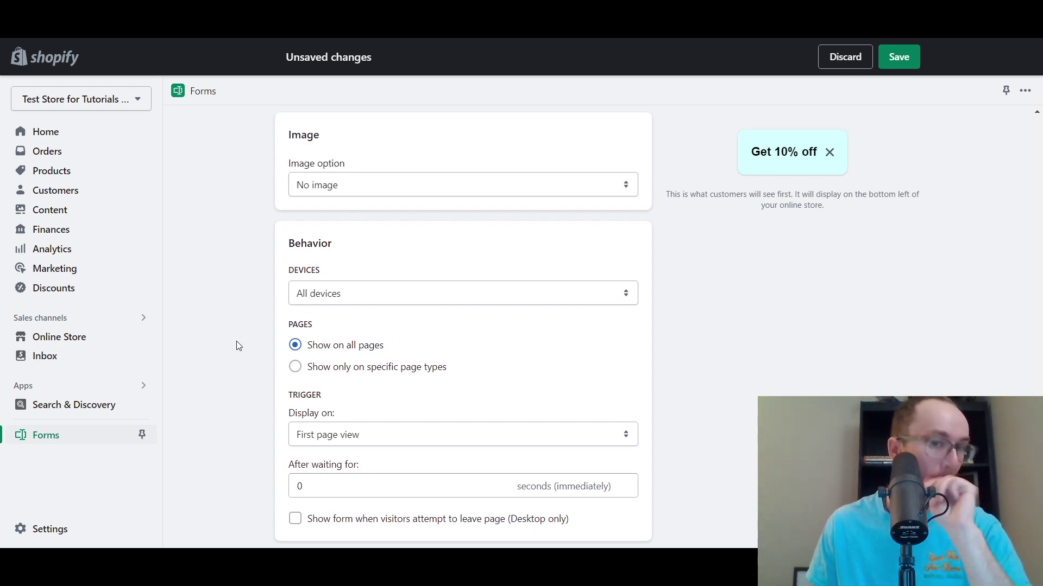
# Step: Set the form's image option to Image left and upload the black T-shirt picture from the computer
pyautogui.click(356, 185)
pyautogui.click(370, 212)
pyautogui.click(455, 279)
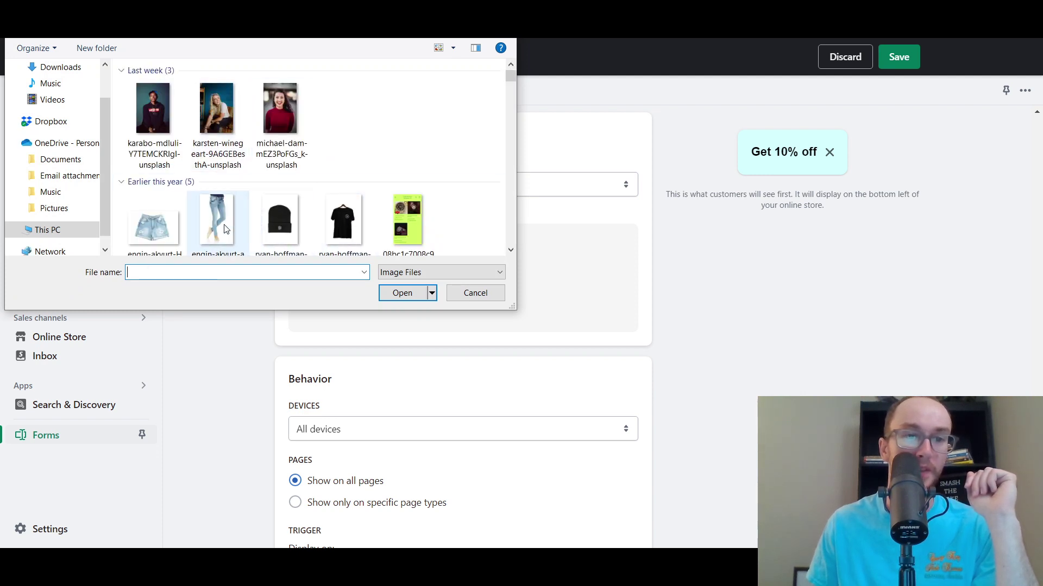
pyautogui.click(341, 225)
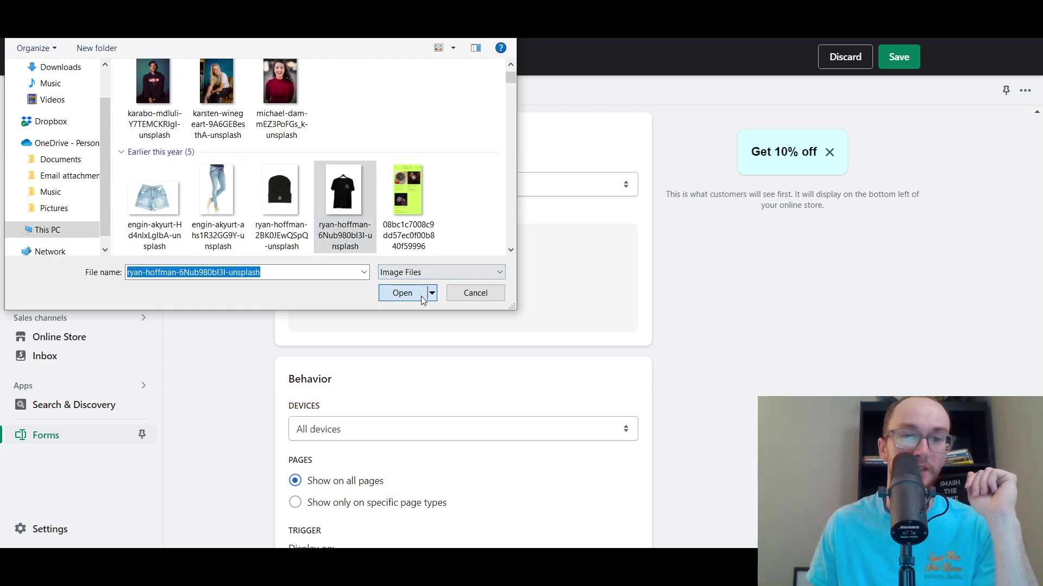
pyautogui.click(422, 294)
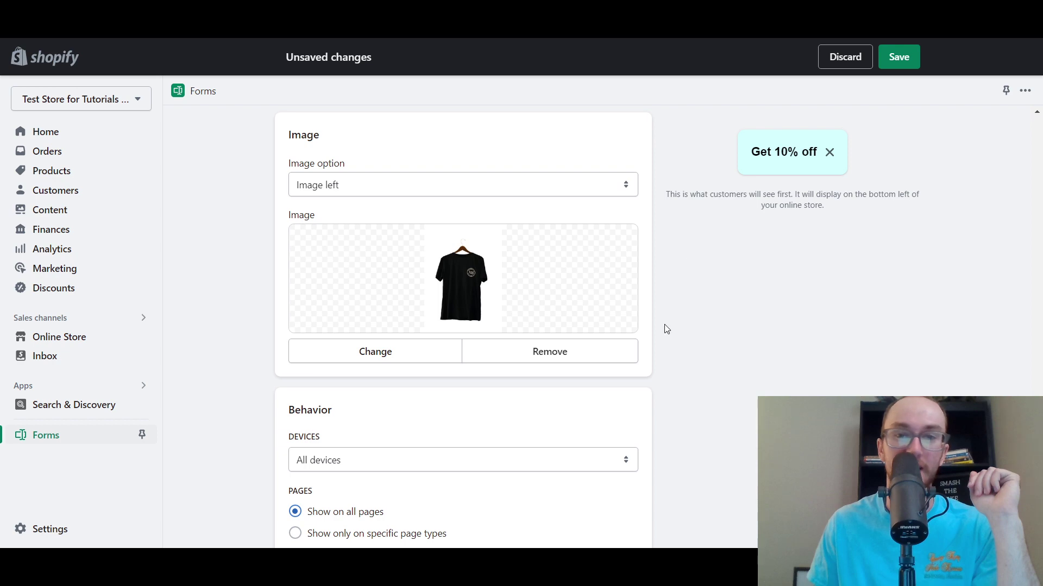
# Step: Try another image option for the uploaded T-shirt picture and restore Image left
pyautogui.click(372, 186)
pyautogui.click(363, 202)
pyautogui.click(372, 187)
pyautogui.click(371, 213)
pyautogui.click(247, 314)
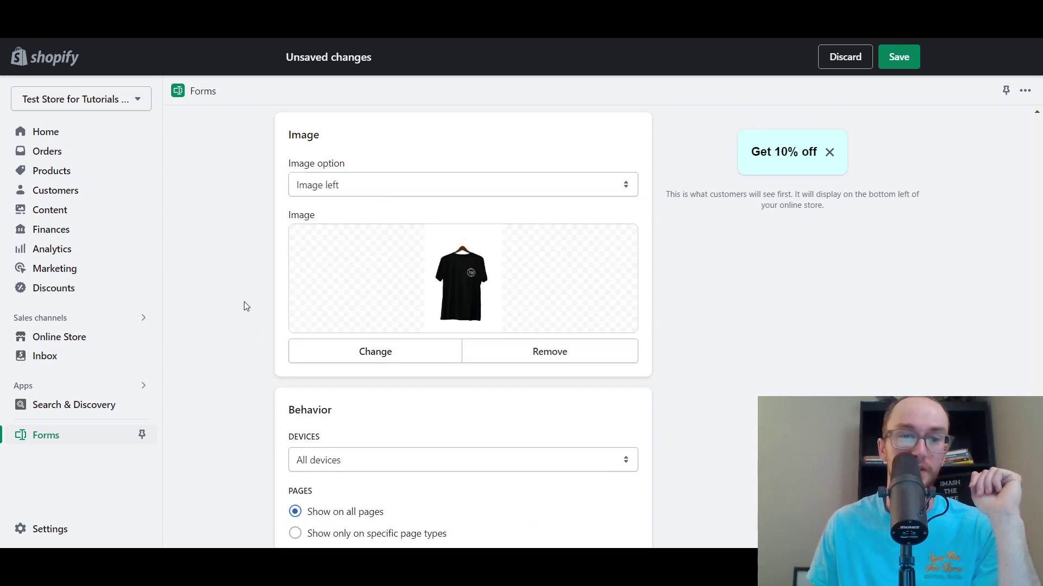
# Step: Bring up the form preview to check how the T-shirt image sits beside the sign-up fields
pyautogui.scroll(3, 243, 304)
pyautogui.scroll(15, 262, 285)
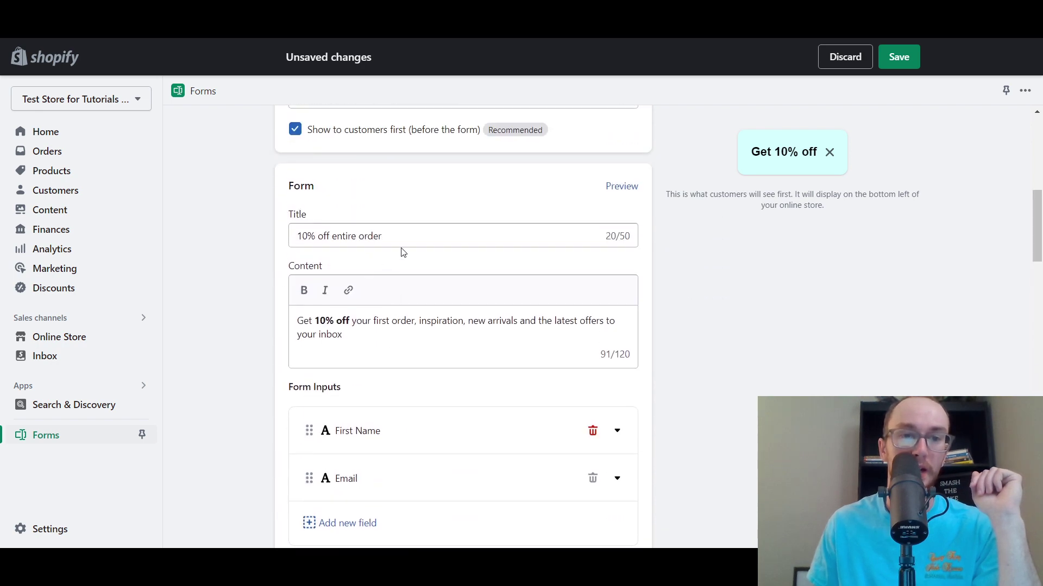
pyautogui.click(409, 233)
pyautogui.moveTo(1037, 225); pyautogui.dragTo(1040, 324)
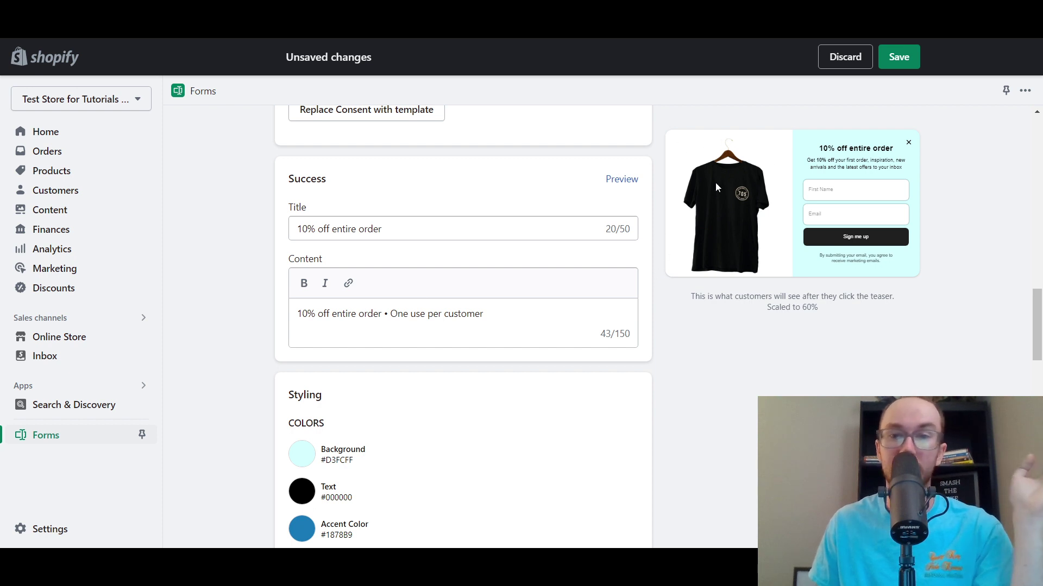
# Step: Set the form's image option to Background image and lower the T-shirt picture's opacity to 17
pyautogui.scroll(-3, 661, 236)
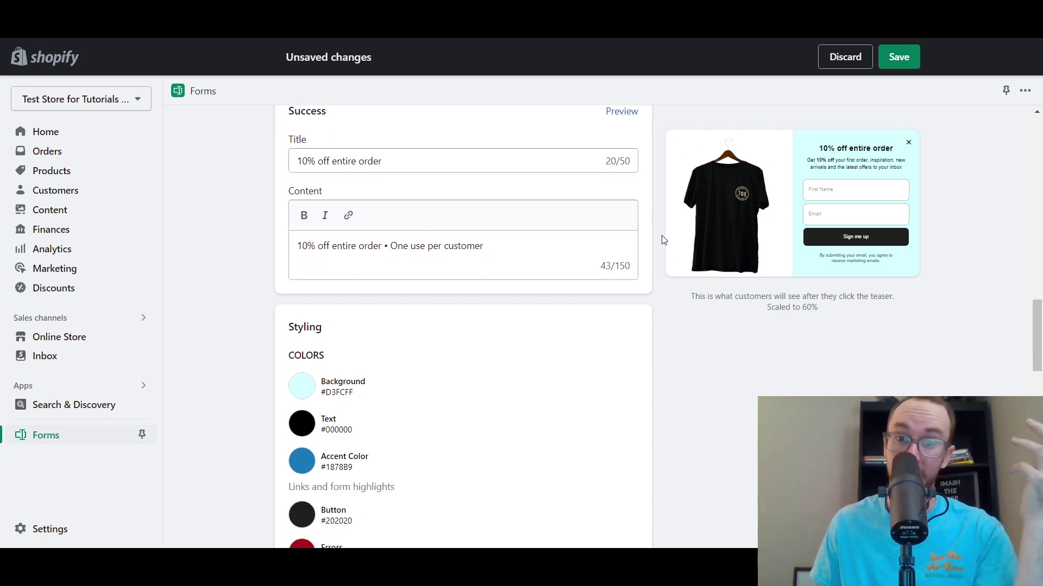
pyautogui.scroll(4, 660, 234)
pyautogui.scroll(-1, 654, 242)
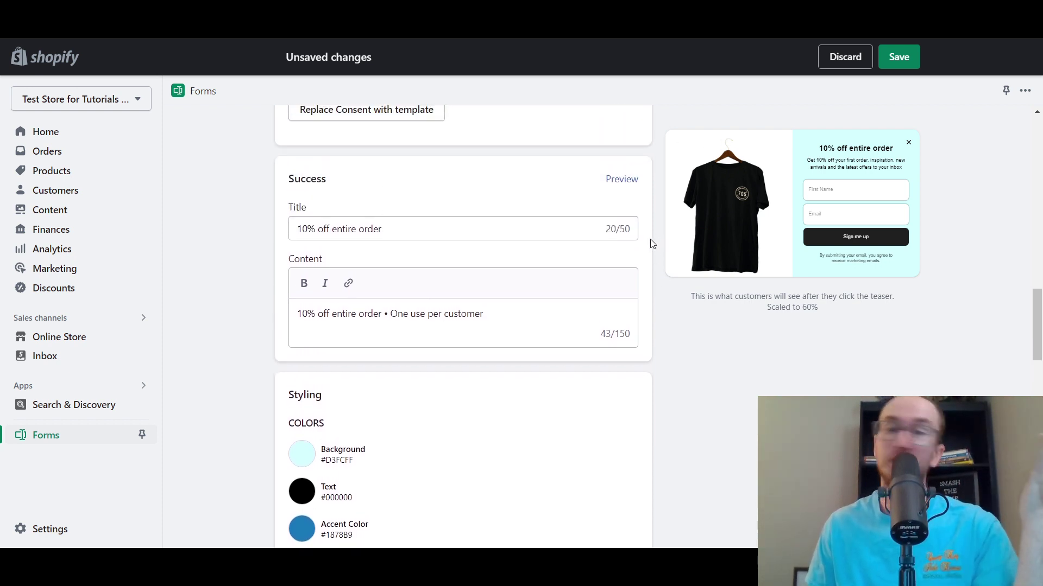
pyautogui.scroll(-10, 657, 241)
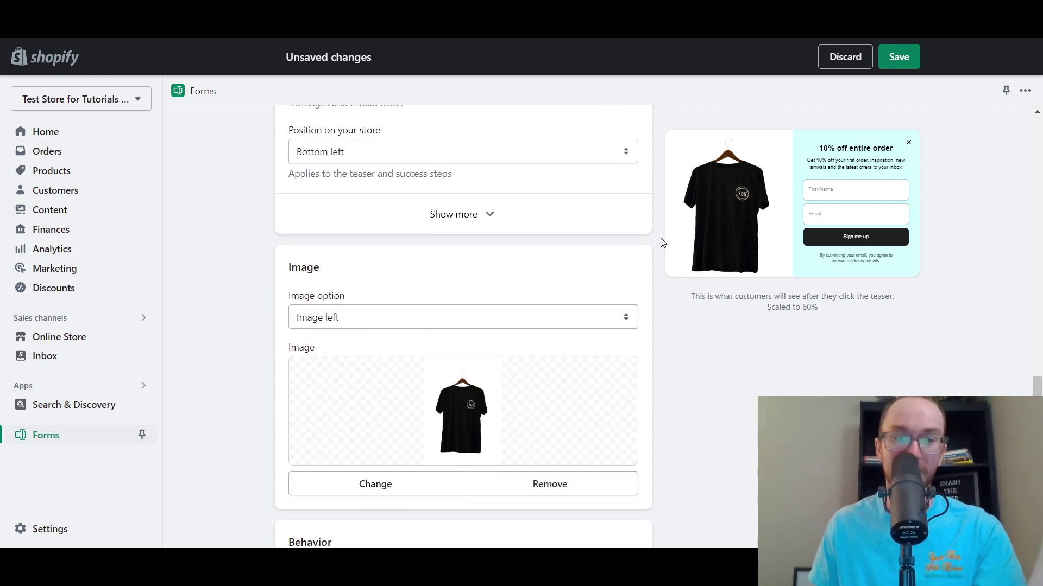
pyautogui.scroll(-1, 662, 242)
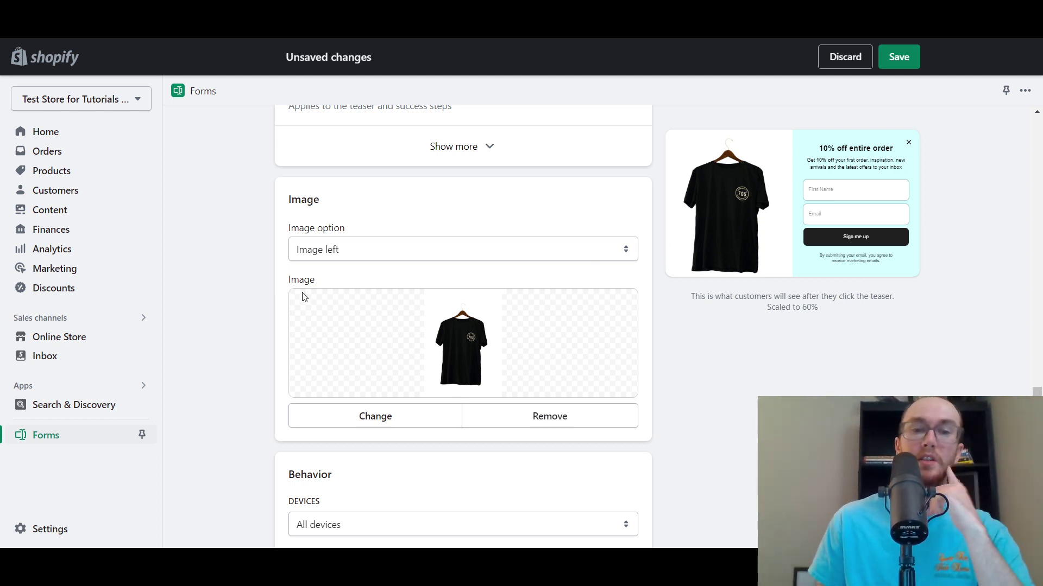
pyautogui.click(357, 255)
pyautogui.click(354, 291)
pyautogui.click(348, 251)
pyautogui.click(348, 303)
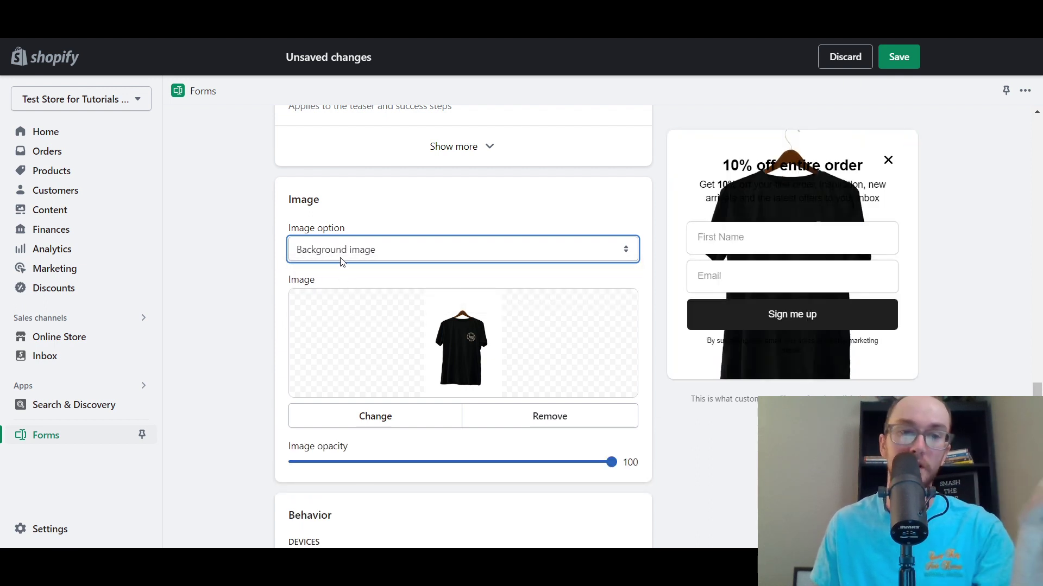
pyautogui.moveTo(611, 463); pyautogui.dragTo(351, 462)
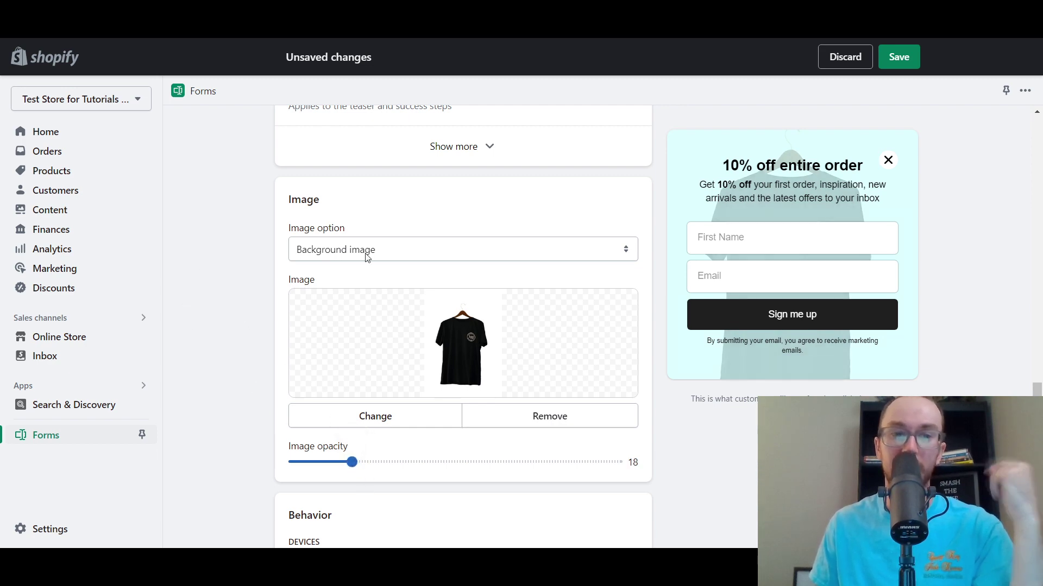
pyautogui.scroll(-1, 205, 303)
pyautogui.moveTo(351, 395)
pyautogui.mouseDown()
pyautogui.moveTo(333, 394)
pyautogui.moveTo(349, 395)
pyautogui.mouseUp()
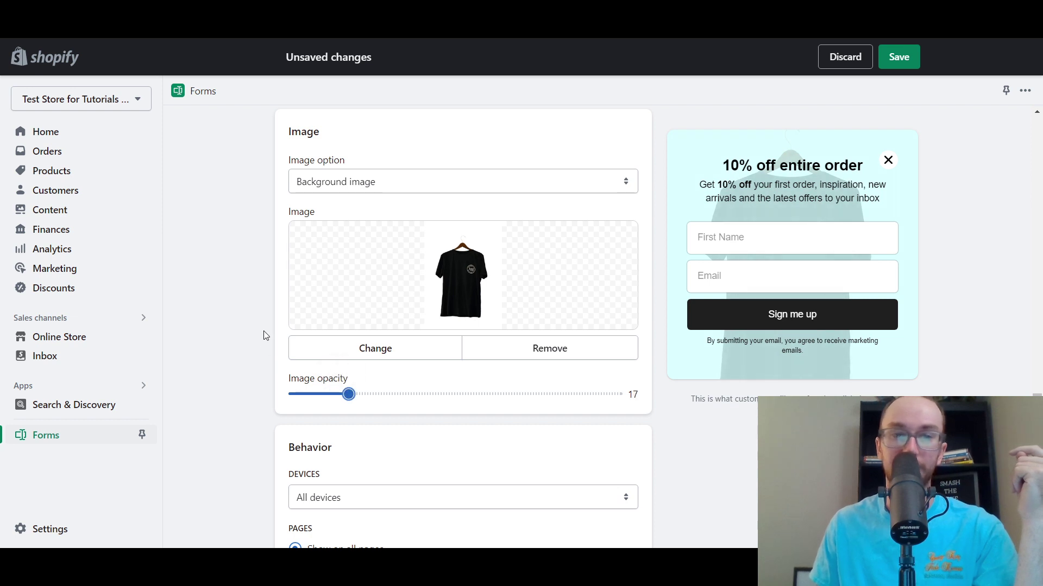
# Step: Try the Desktop and Mobile options for the form's devices and restore All devices
pyautogui.scroll(-2, 266, 336)
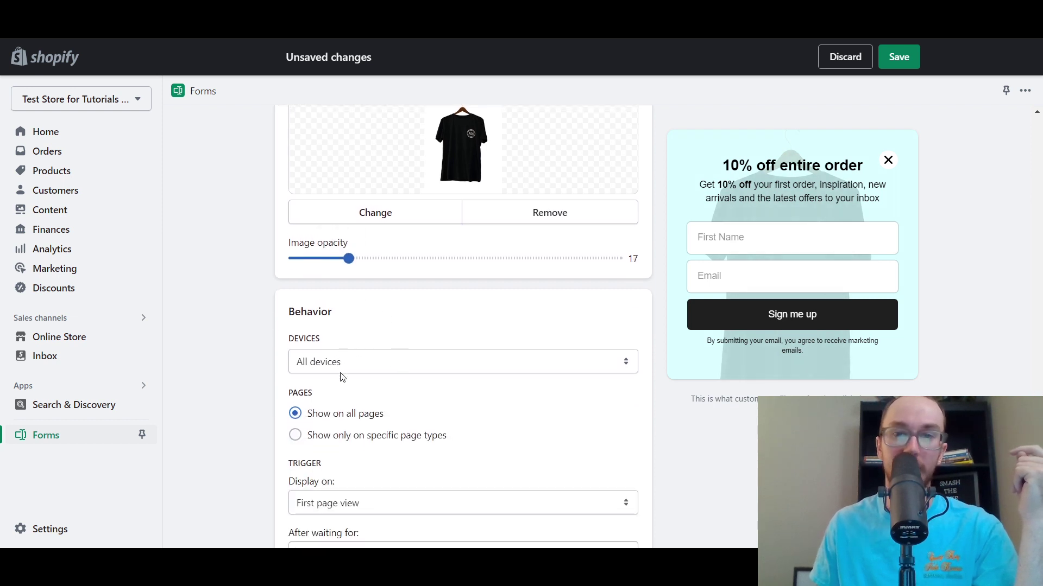
pyautogui.click(353, 366)
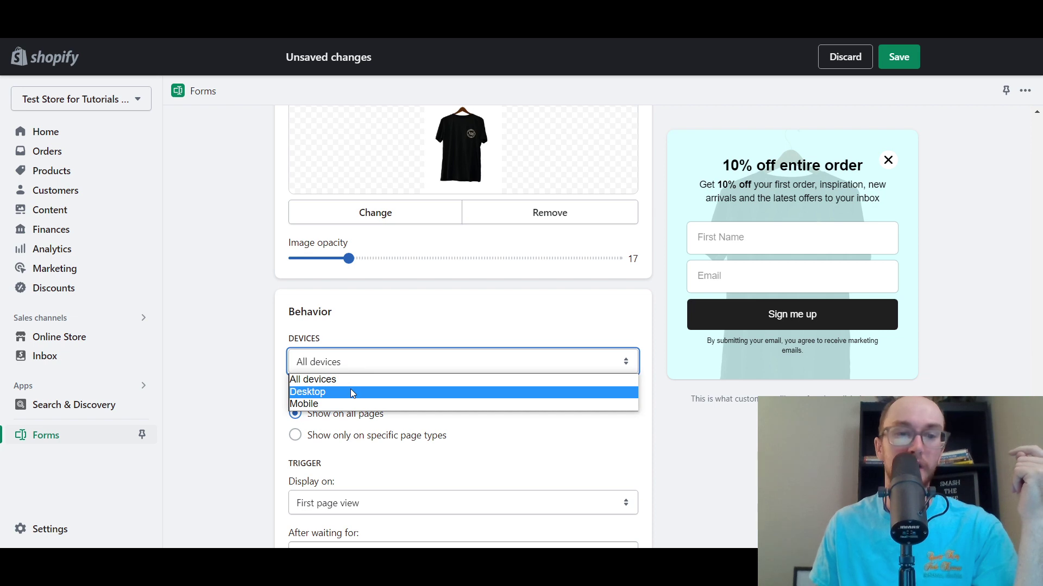
pyautogui.click(352, 391)
pyautogui.click(352, 370)
pyautogui.click(356, 404)
pyautogui.click(362, 365)
pyautogui.click(364, 379)
# Step: Enable showing the form when desktop visitors attempt to leave the page
pyautogui.scroll(-3, 265, 347)
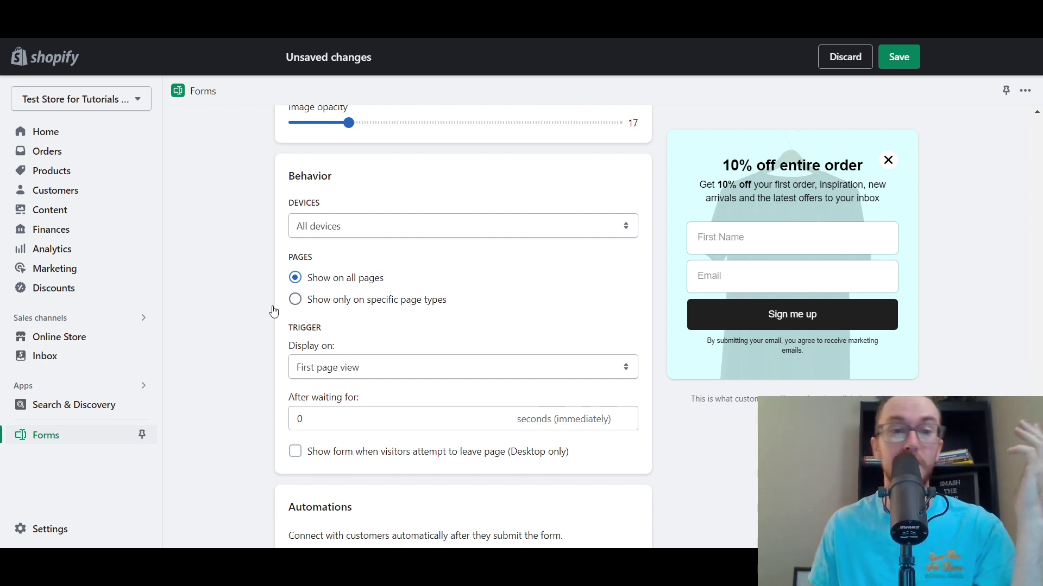
pyautogui.scroll(-1, 273, 302)
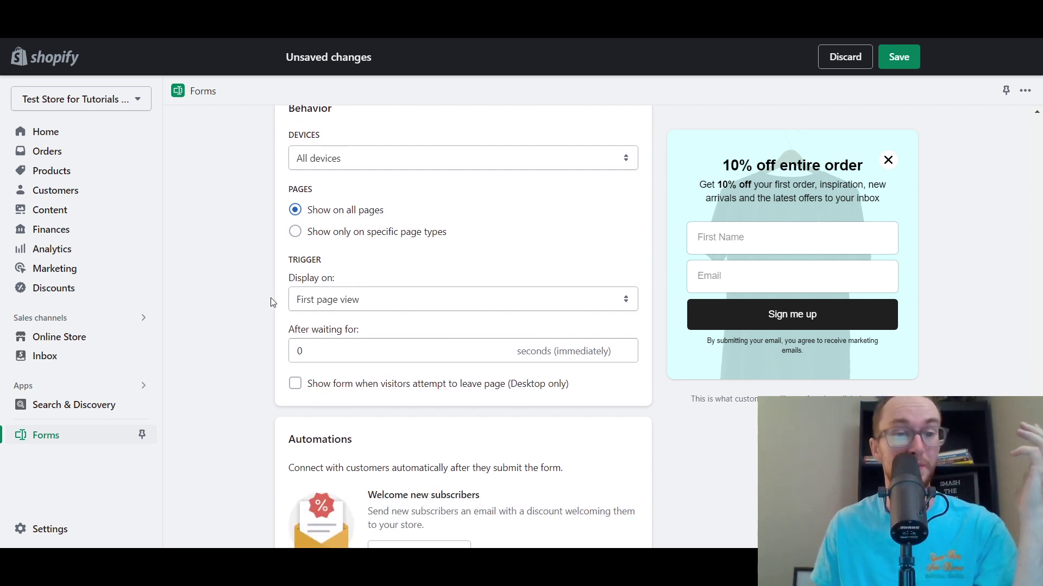
pyautogui.click(330, 300)
pyautogui.click(300, 304)
pyautogui.click(242, 308)
pyautogui.scroll(-1, 238, 329)
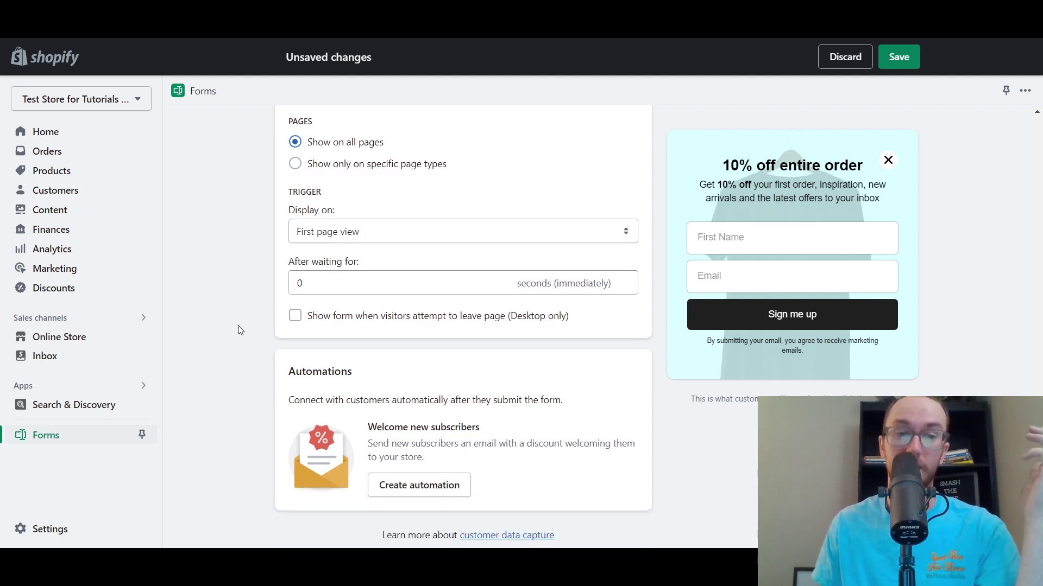
pyautogui.click(416, 322)
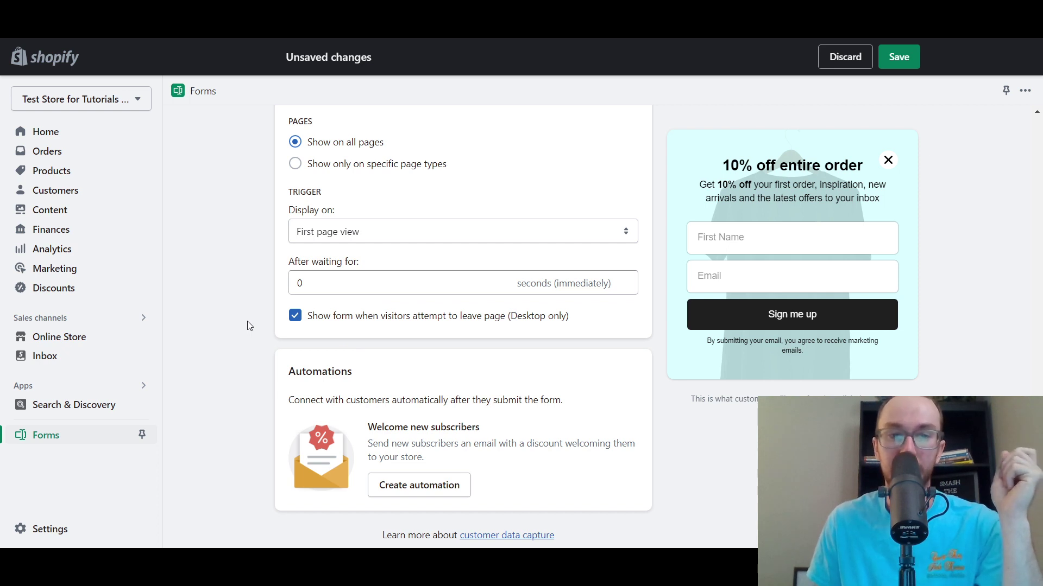
# Step: Review the Welcome new subscribers automation offered for the form
pyautogui.scroll(-1, 247, 326)
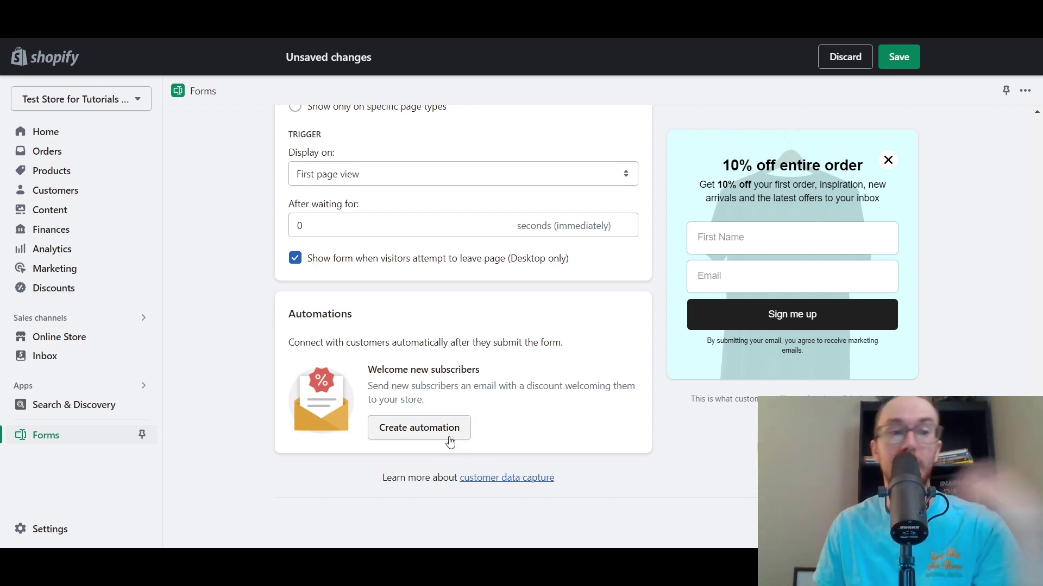
pyautogui.moveTo(396, 385); pyautogui.dragTo(595, 409)
pyautogui.click(578, 419)
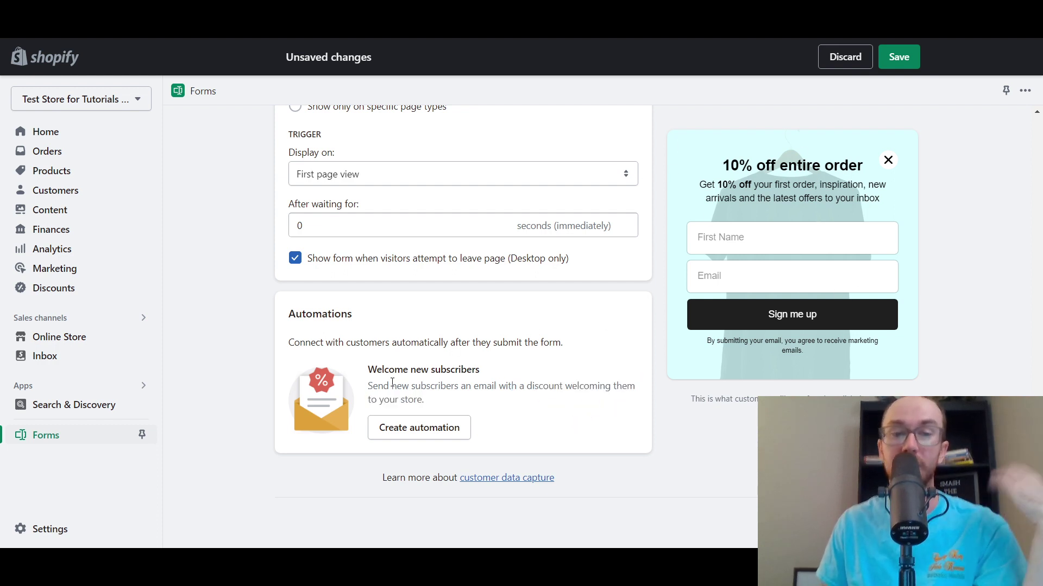
pyautogui.moveTo(459, 371); pyautogui.dragTo(509, 378)
pyautogui.click(509, 377)
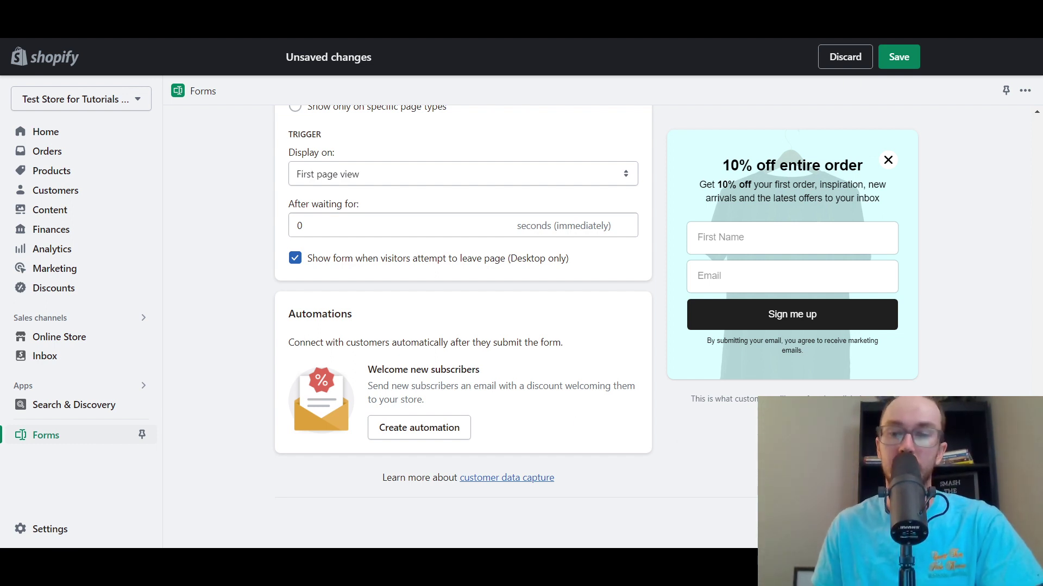
# Step: Save the form and read the notice about installing the Forms theme app embed
pyautogui.click(905, 61)
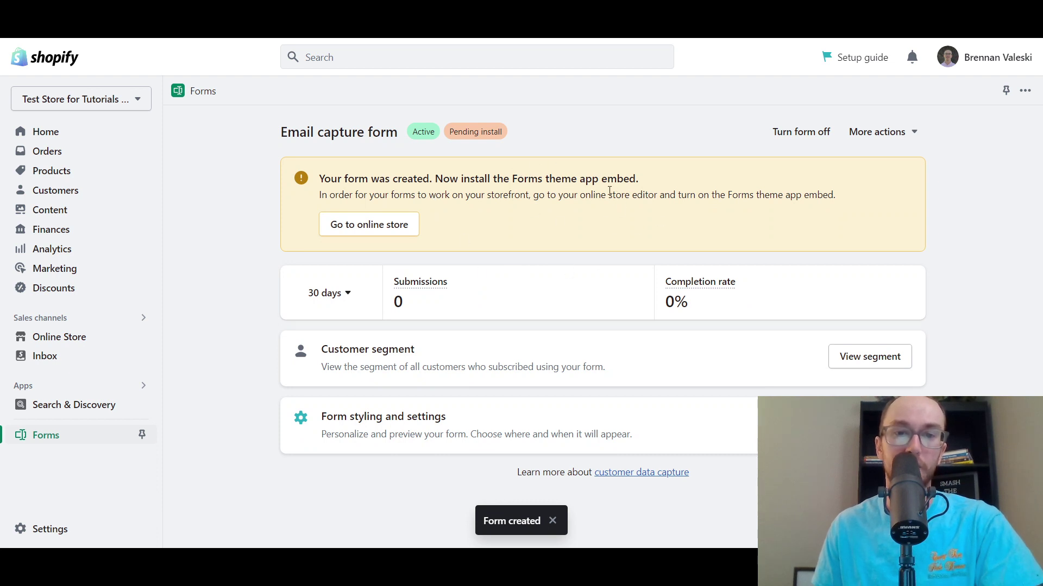
pyautogui.moveTo(528, 179); pyautogui.dragTo(627, 177)
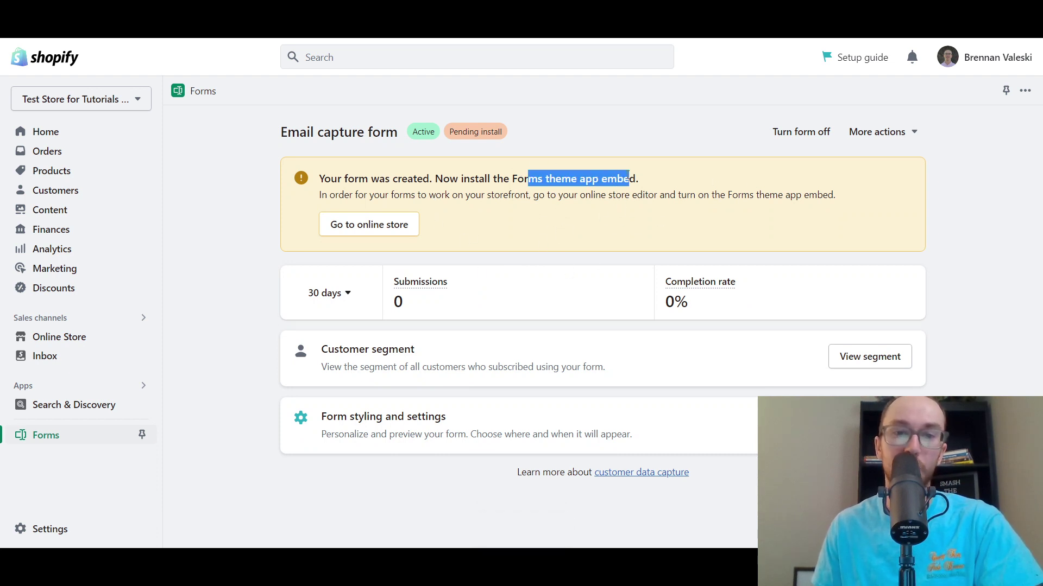
pyautogui.moveTo(417, 195); pyautogui.dragTo(755, 194)
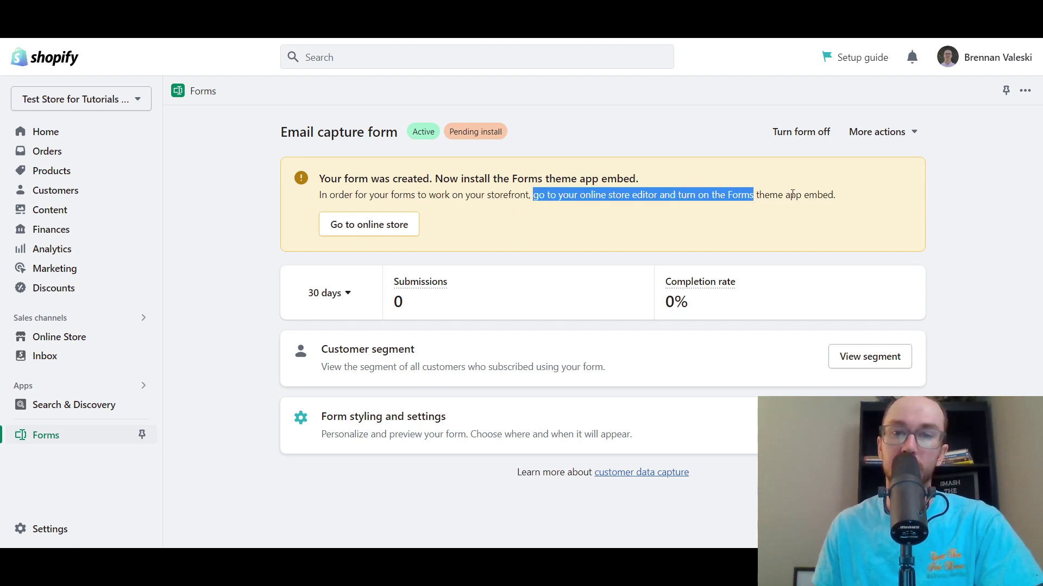
pyautogui.click(784, 249)
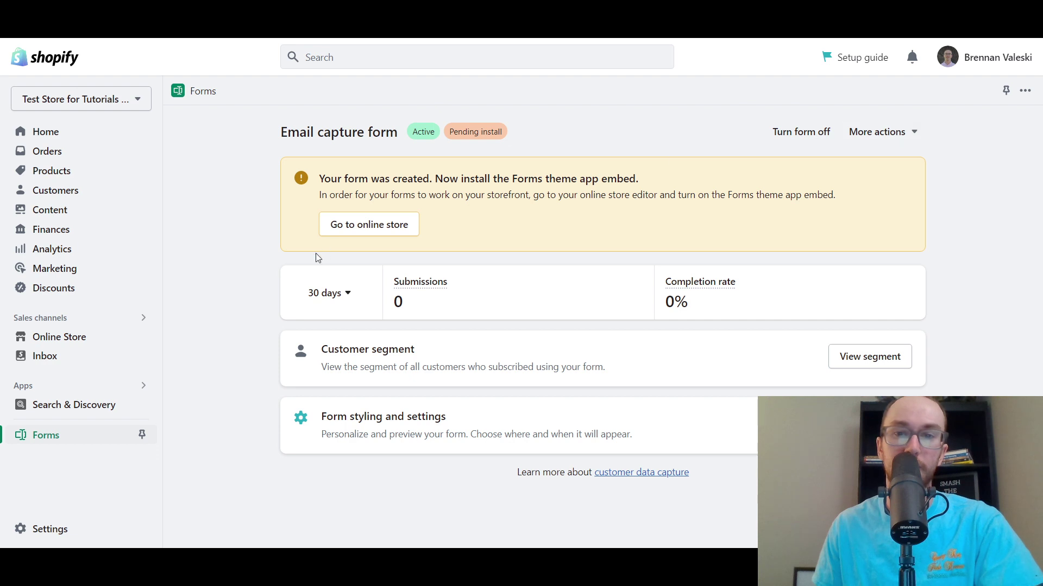
# Step: Go to the online store's theme editor, turn on the Forms app embed and save the theme
pyautogui.click(377, 223)
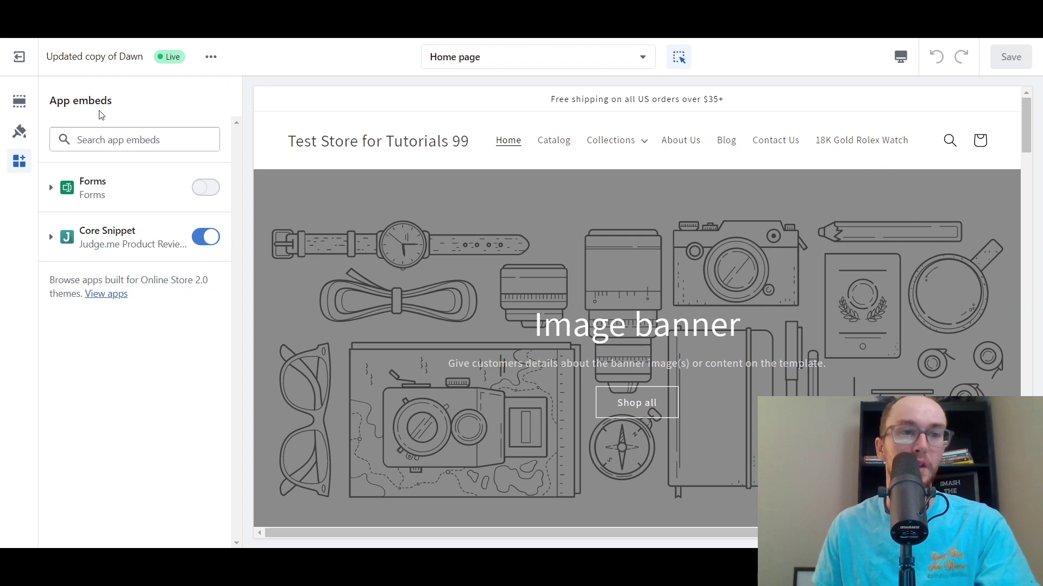
pyautogui.click(213, 192)
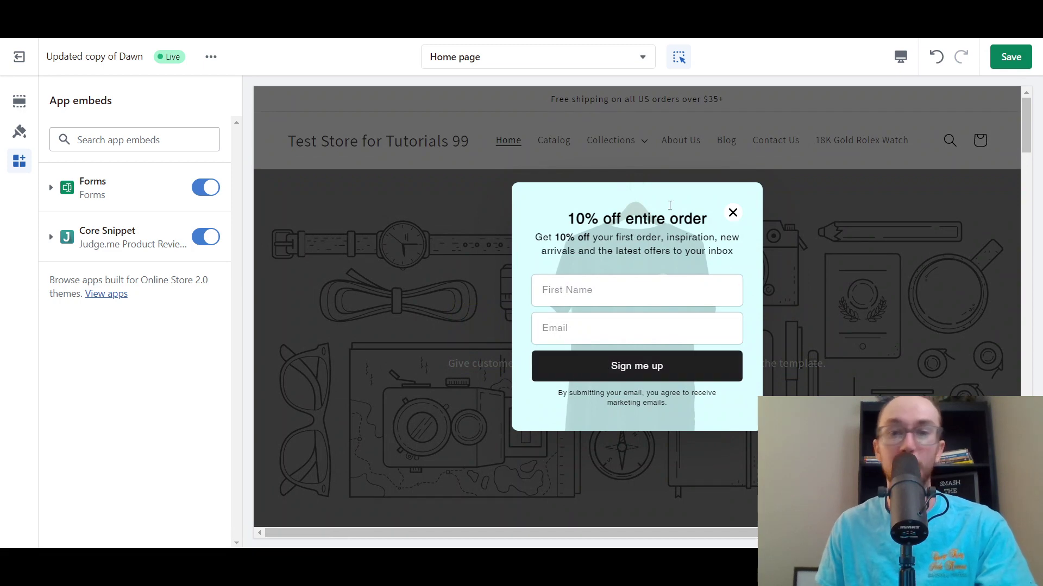
pyautogui.click(1013, 57)
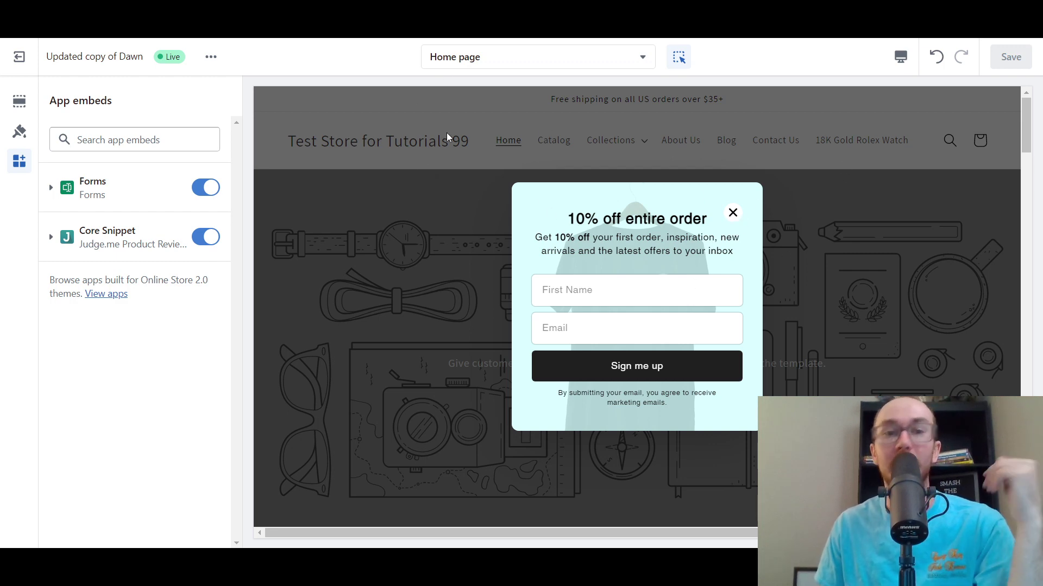
# Step: Close the pop-up in the store preview to check its teaser, and look into the Forms embed's details
pyautogui.scroll(-3, 419, 267)
pyautogui.scroll(3, 421, 271)
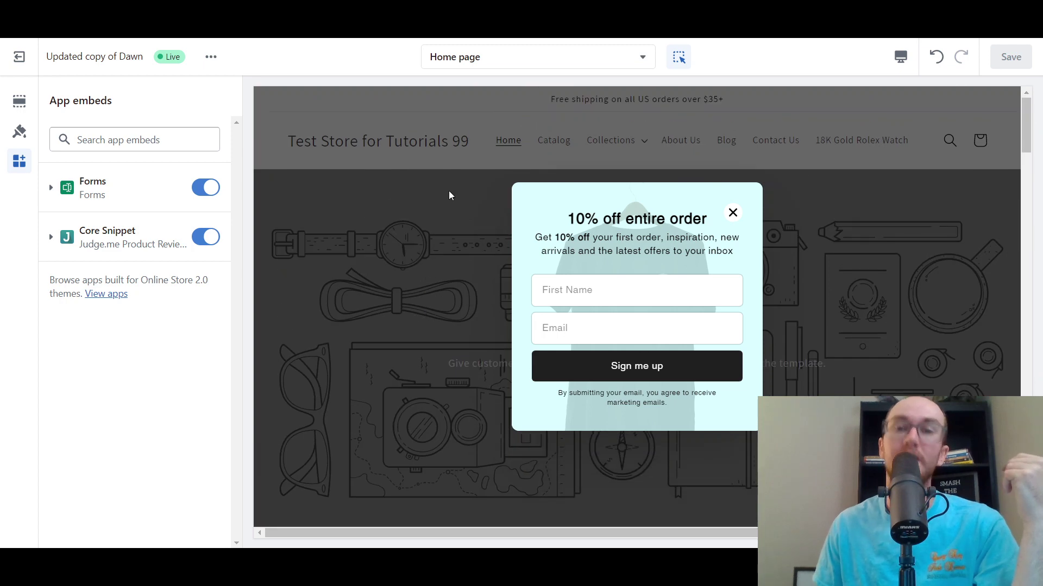
pyautogui.click(733, 212)
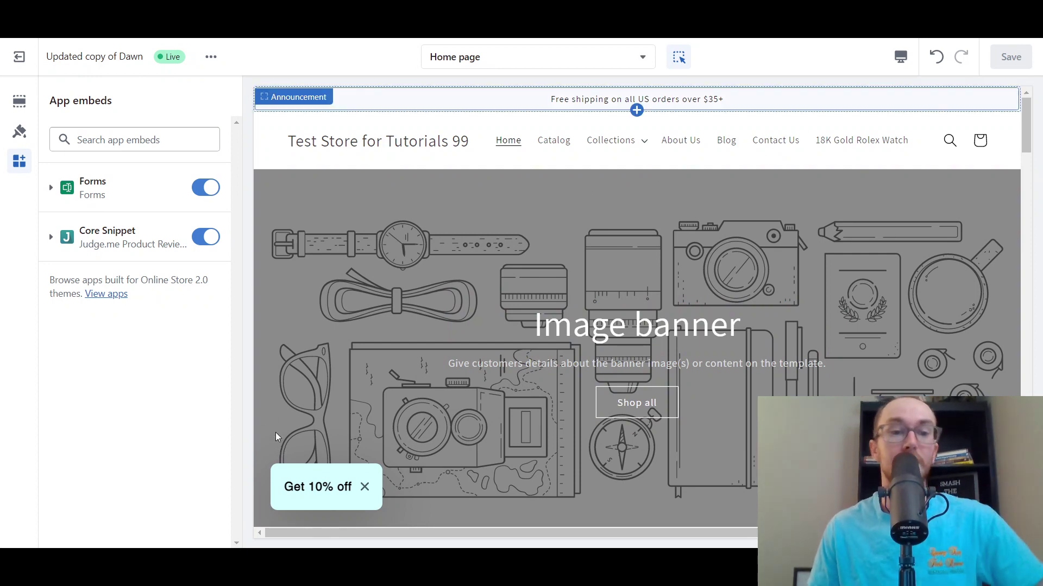
pyautogui.click(51, 190)
pyautogui.click(52, 190)
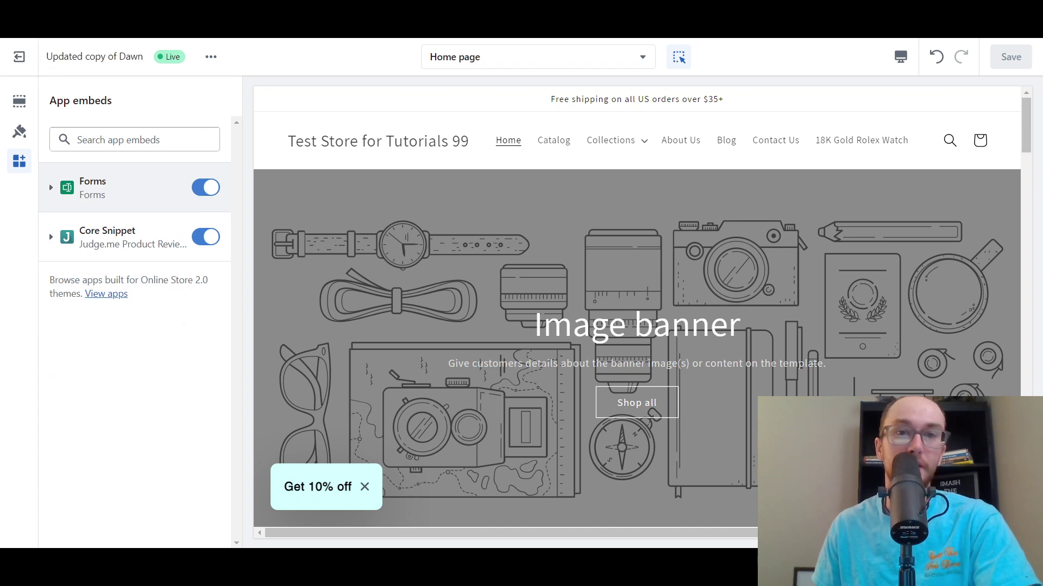
# Step: Leave the theme editor and return to the store's Themes page
pyautogui.hotkey('ctrl', 'shift', 'Tab')
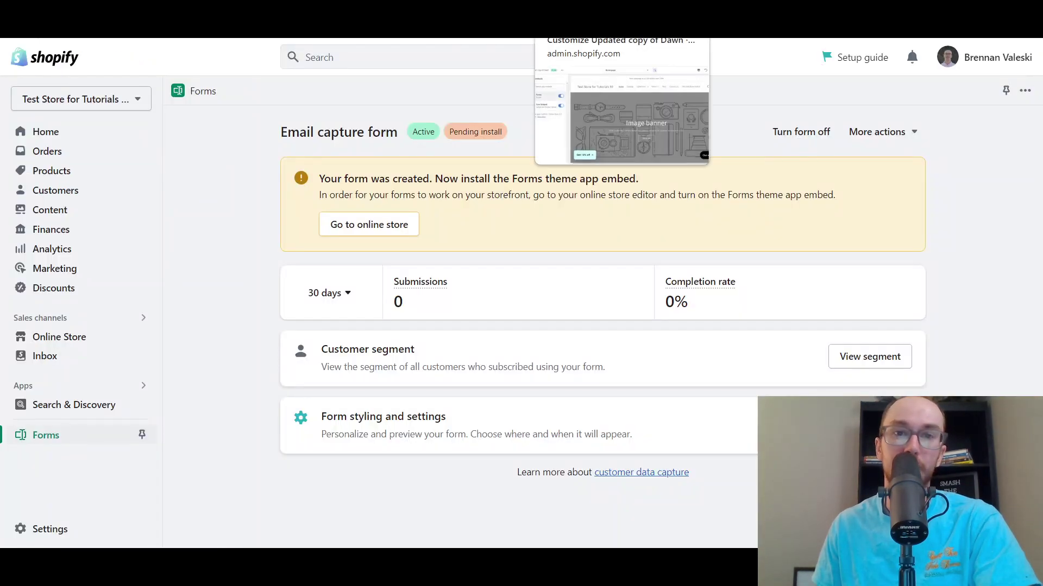
pyautogui.hotkey('ctrl', 'Tab')
pyautogui.click(19, 57)
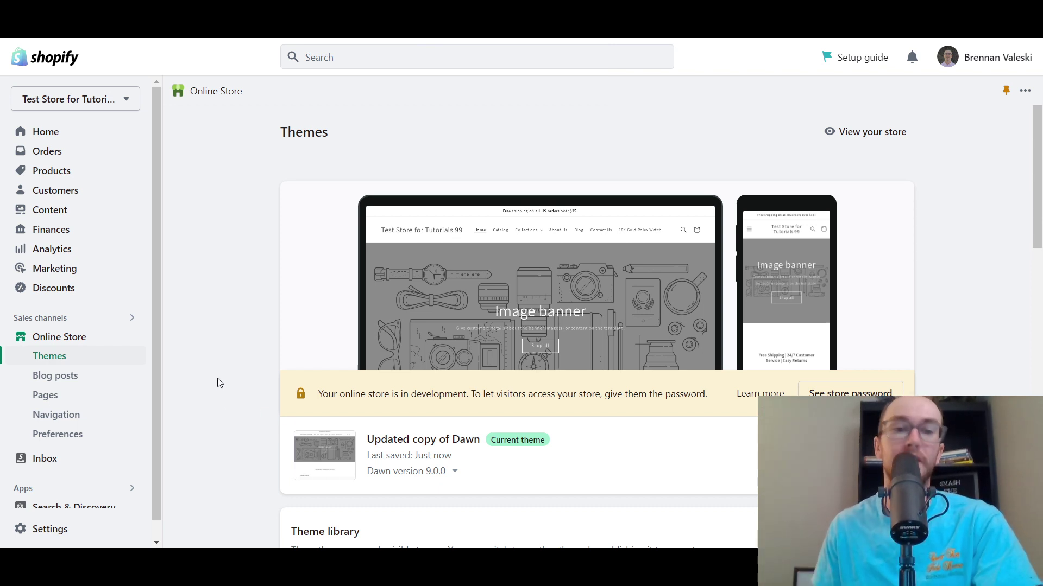
# Step: Look through the Themes page and the admin navigation for the Forms app
pyautogui.scroll(-15, 220, 384)
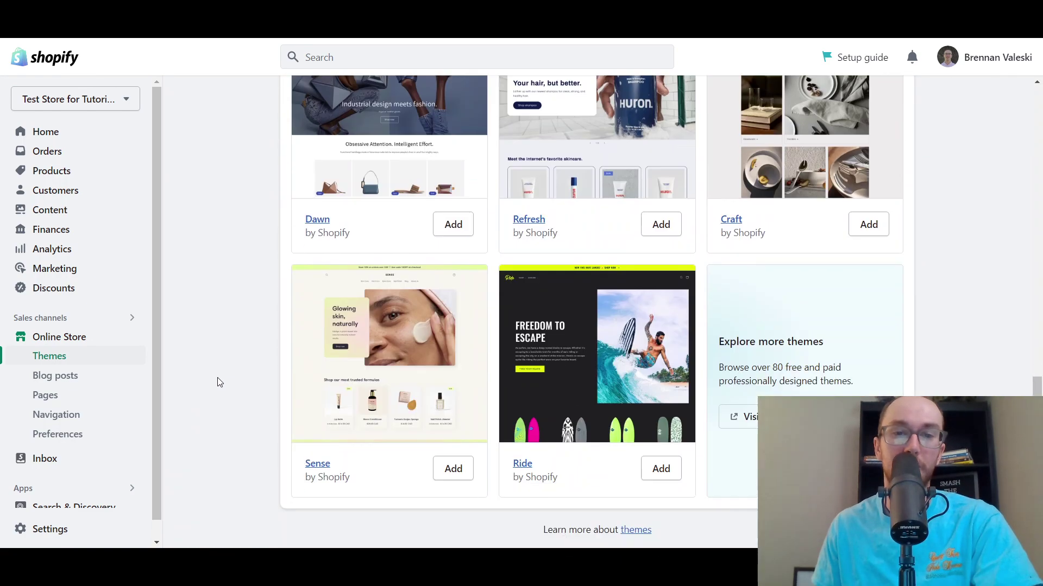
pyautogui.scroll(2, 217, 383)
pyautogui.scroll(13, 258, 288)
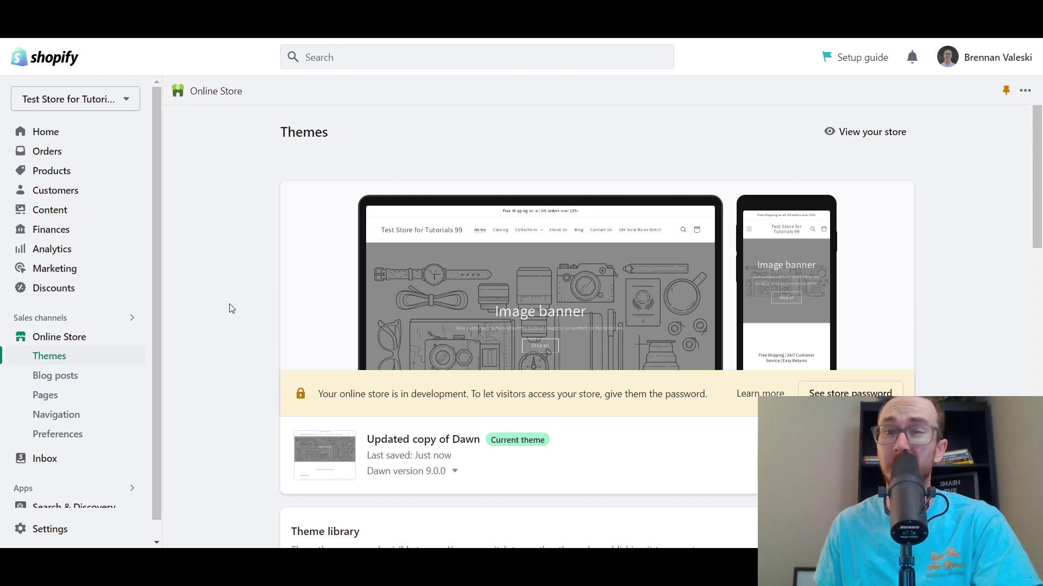
pyautogui.scroll(-1, 89, 430)
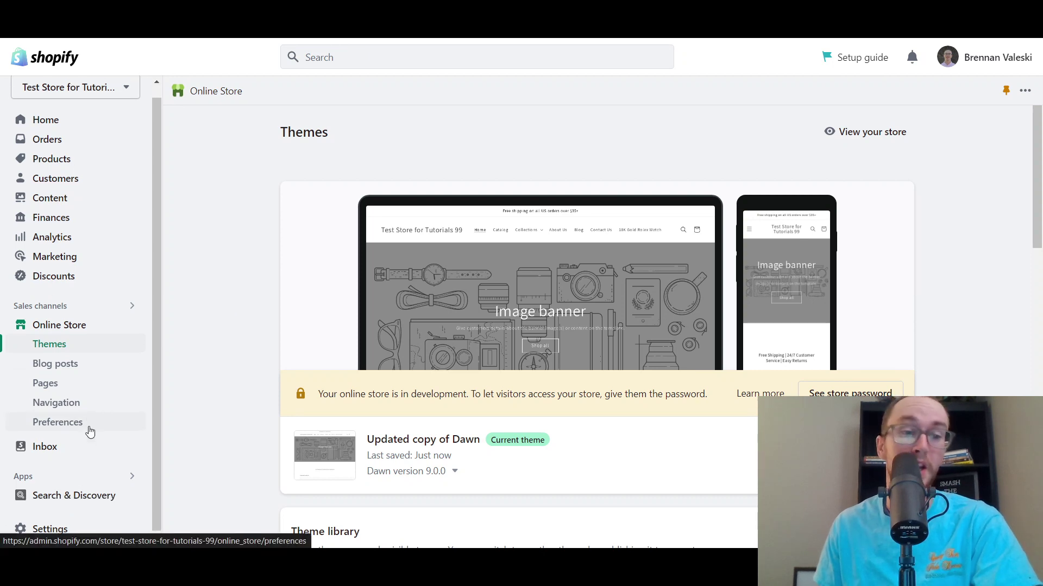
pyautogui.scroll(-12, 245, 410)
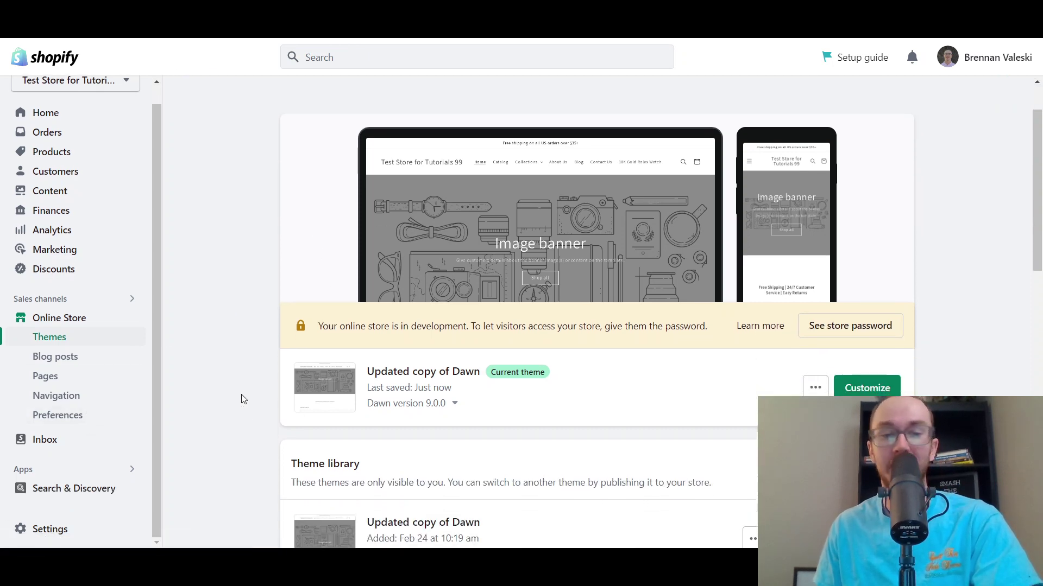
pyautogui.scroll(-2, 240, 371)
pyautogui.scroll(8, 240, 371)
pyautogui.scroll(-5, 240, 373)
pyautogui.scroll(-3, 240, 374)
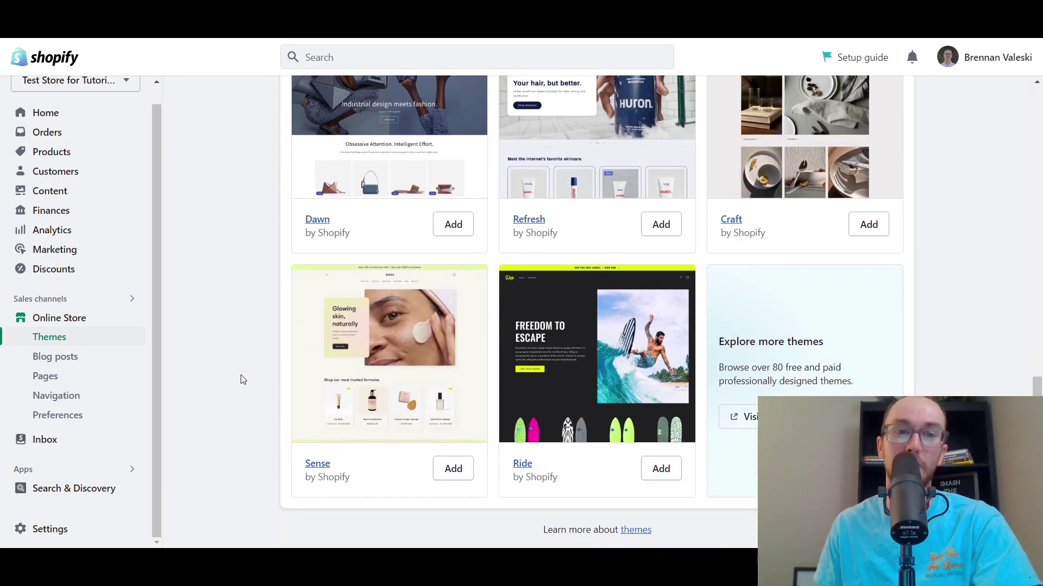
pyautogui.scroll(1, 240, 376)
pyautogui.scroll(1, 312, 415)
pyautogui.scroll(12, 543, 364)
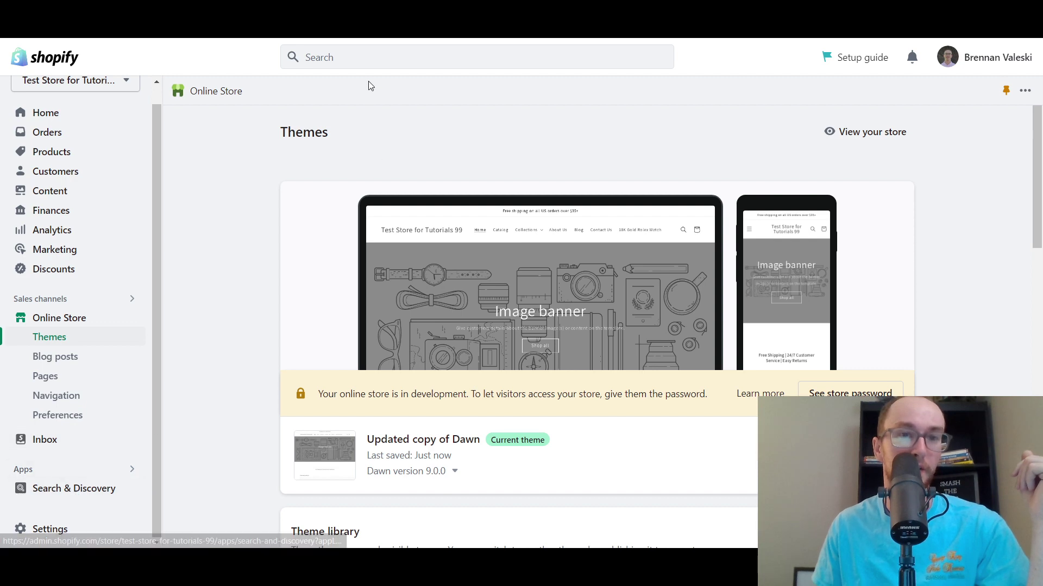
# Step: Find the Forms app through the admin search for "forms", open it and pin it to the navigation
pyautogui.click(363, 58)
pyautogui.write('forms')
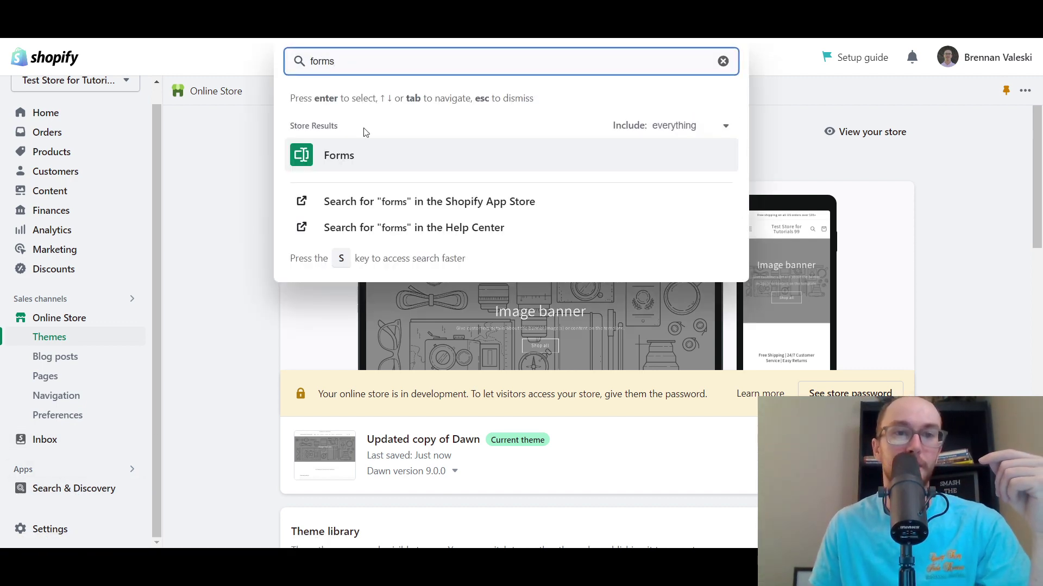
pyautogui.click(361, 160)
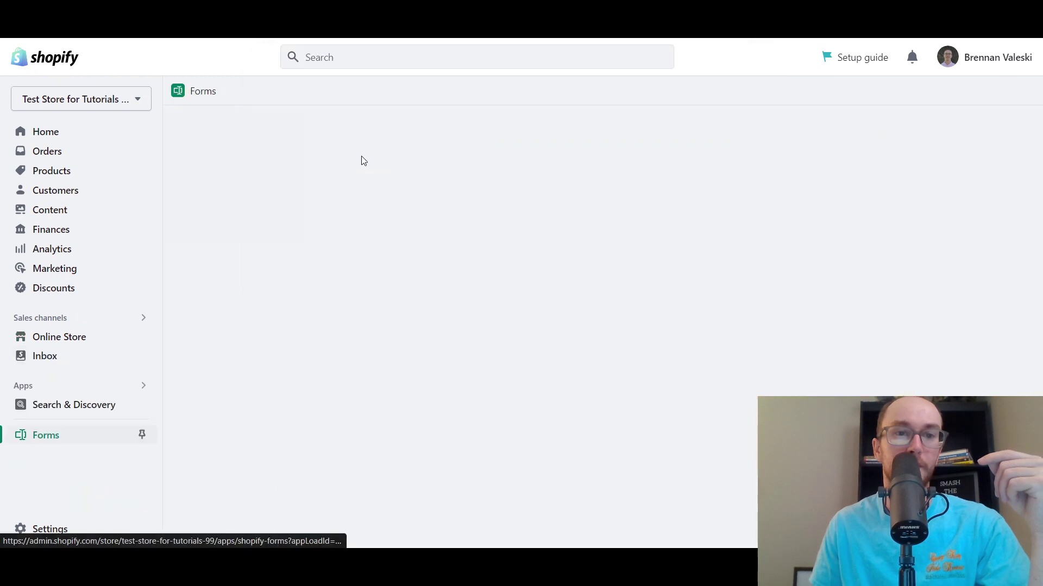
pyautogui.click(141, 438)
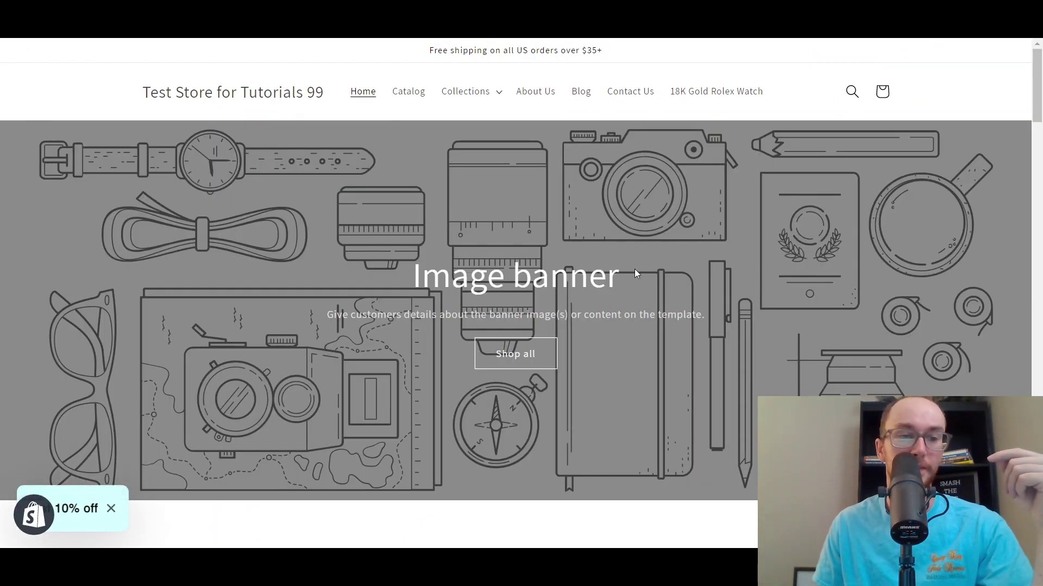
# Step: On the live storefront, open the pop-up from its 10% off teaser and read its description and consent text
pyautogui.click(92, 521)
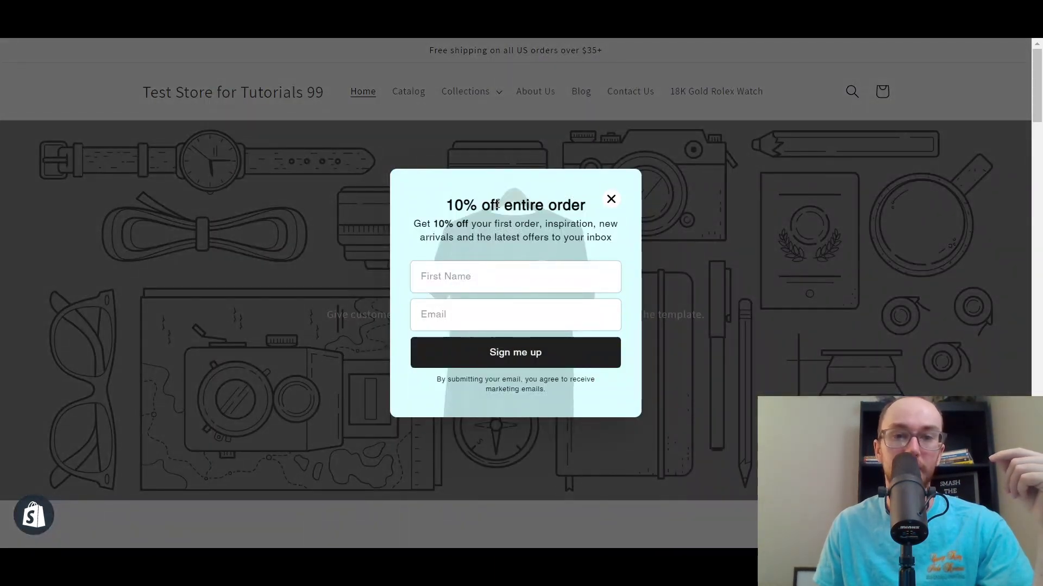
pyautogui.moveTo(459, 229); pyautogui.dragTo(615, 242)
pyautogui.click(615, 242)
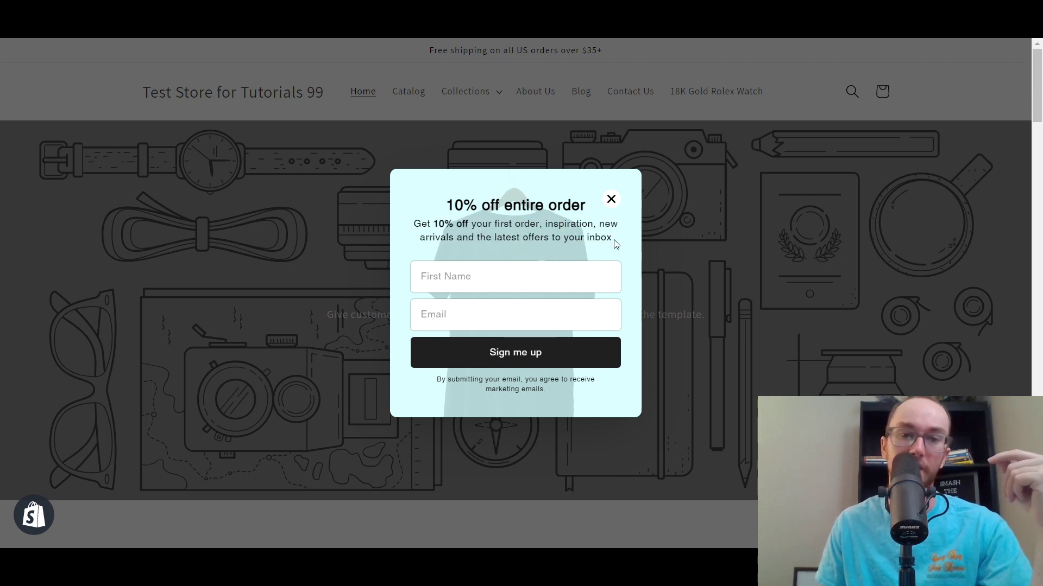
pyautogui.moveTo(555, 393); pyautogui.dragTo(485, 388)
pyautogui.click(465, 385)
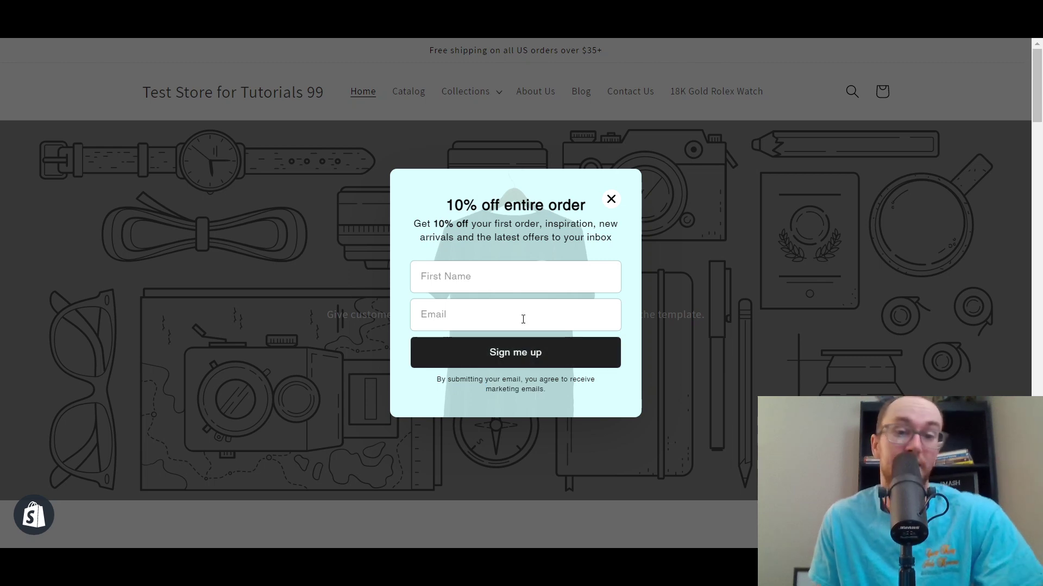
# Step: Dismiss the pop-up by its surrounding overlay and reopen it from the teaser, repeating this to test it and ending with it closed
pyautogui.click(503, 162)
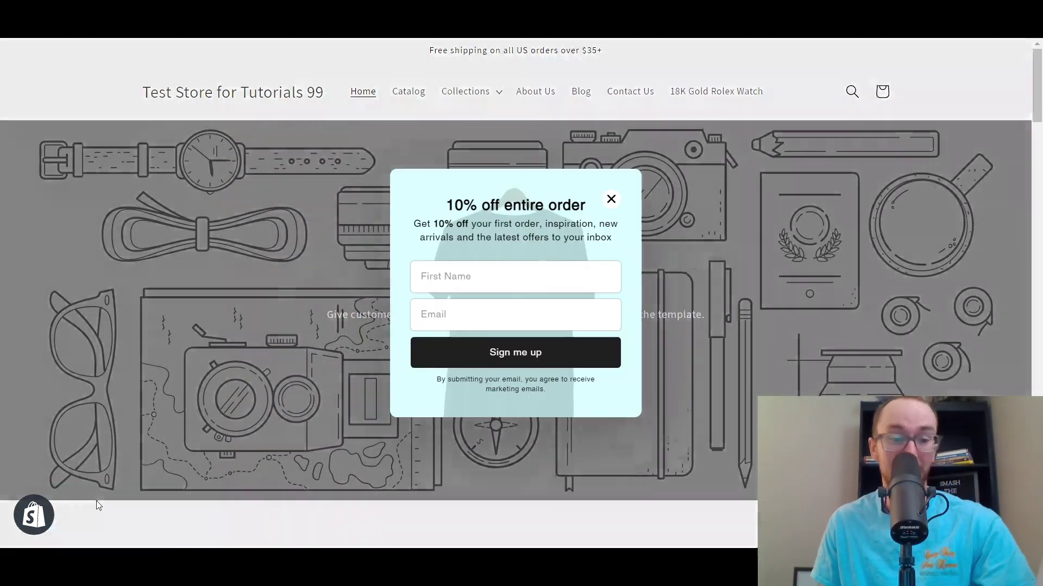
pyautogui.click(96, 502)
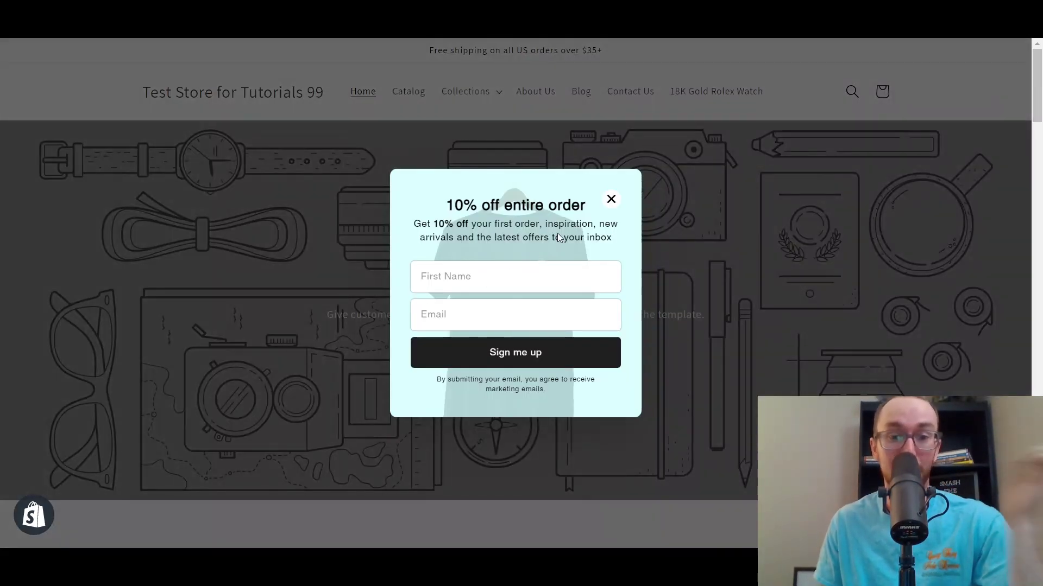
pyautogui.click(512, 153)
pyautogui.click(76, 508)
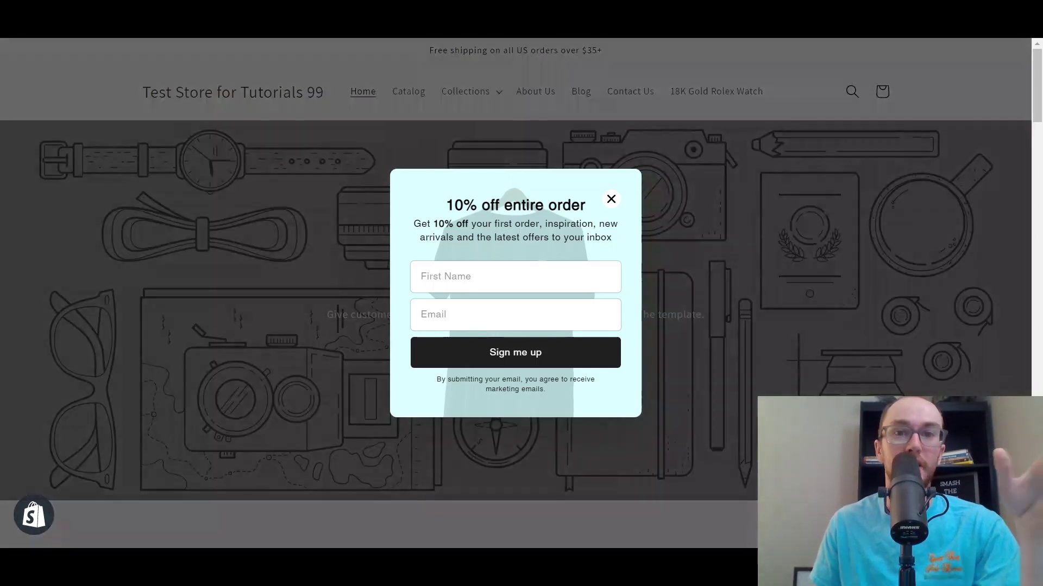
pyautogui.click(616, 144)
# Step: Look through the storefront home page down to the blog posts and back up, checking how the discount teaser behaves
pyautogui.scroll(-15, 618, 278)
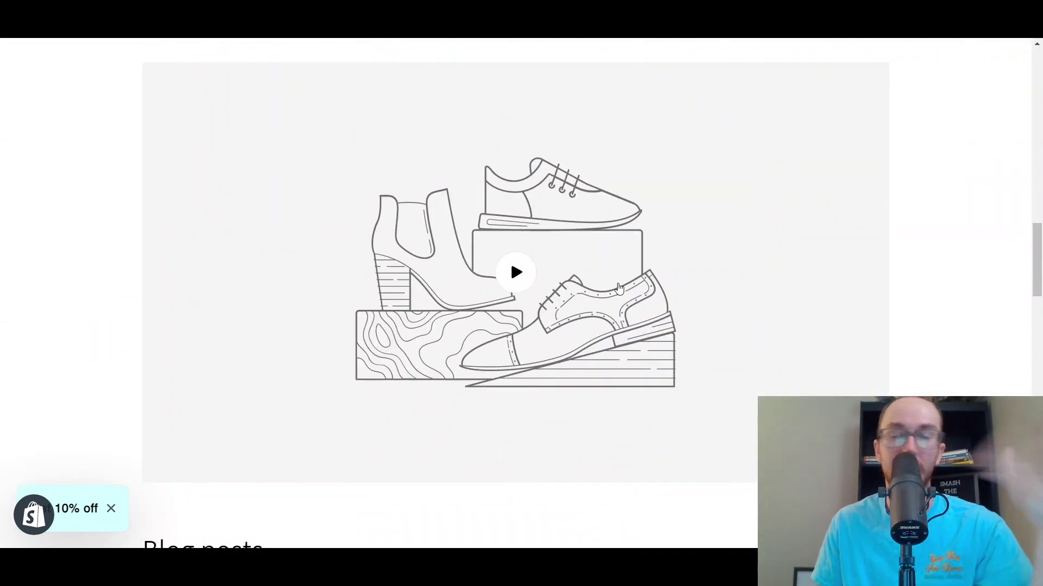
pyautogui.scroll(-7, 619, 281)
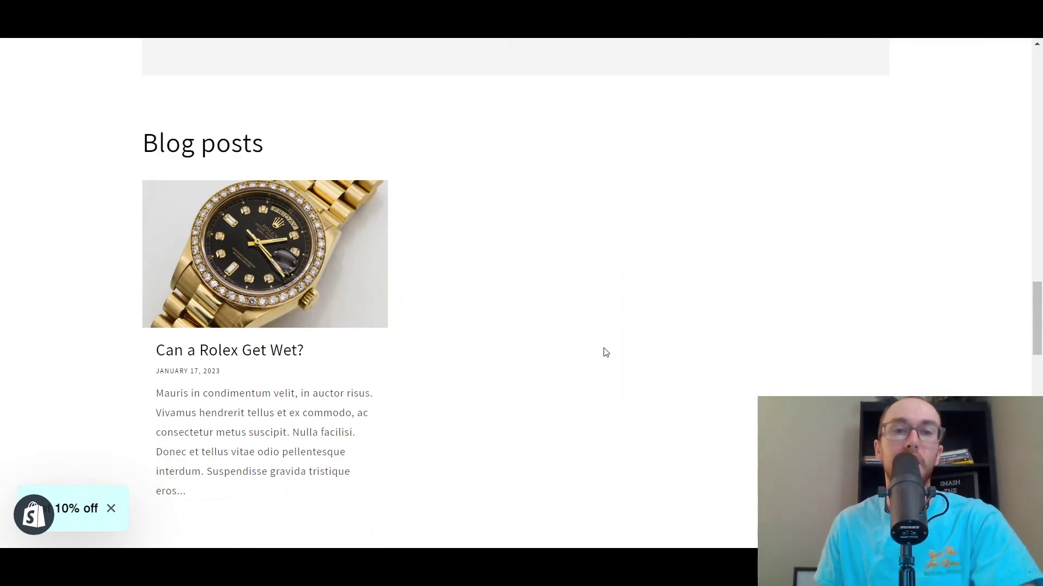
pyautogui.scroll(7, 605, 353)
pyautogui.scroll(-12, 603, 354)
pyautogui.scroll(-5, 737, 361)
pyautogui.scroll(20, 722, 377)
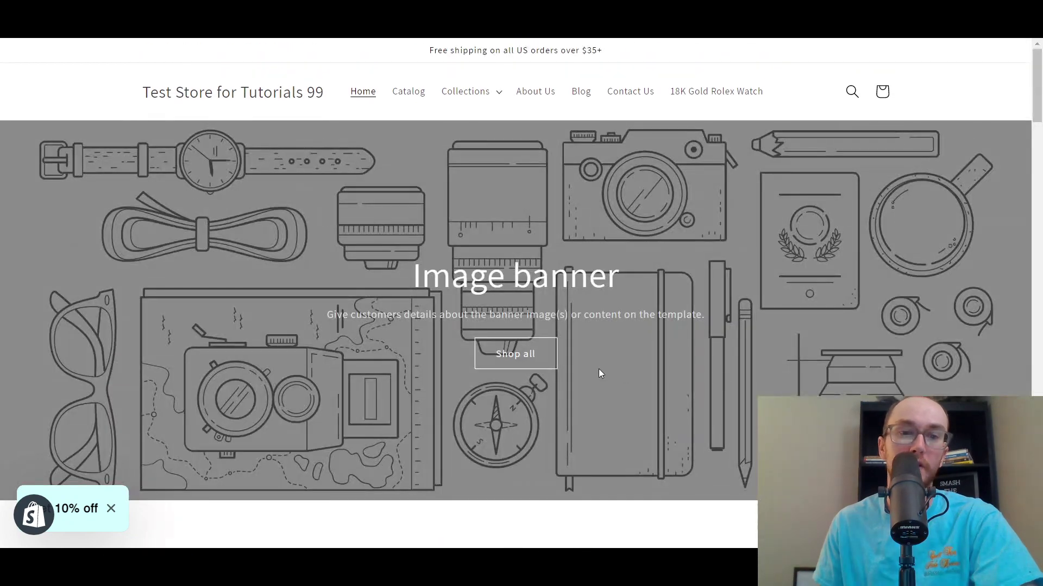
pyautogui.scroll(-8, 623, 374)
pyautogui.scroll(8, 717, 309)
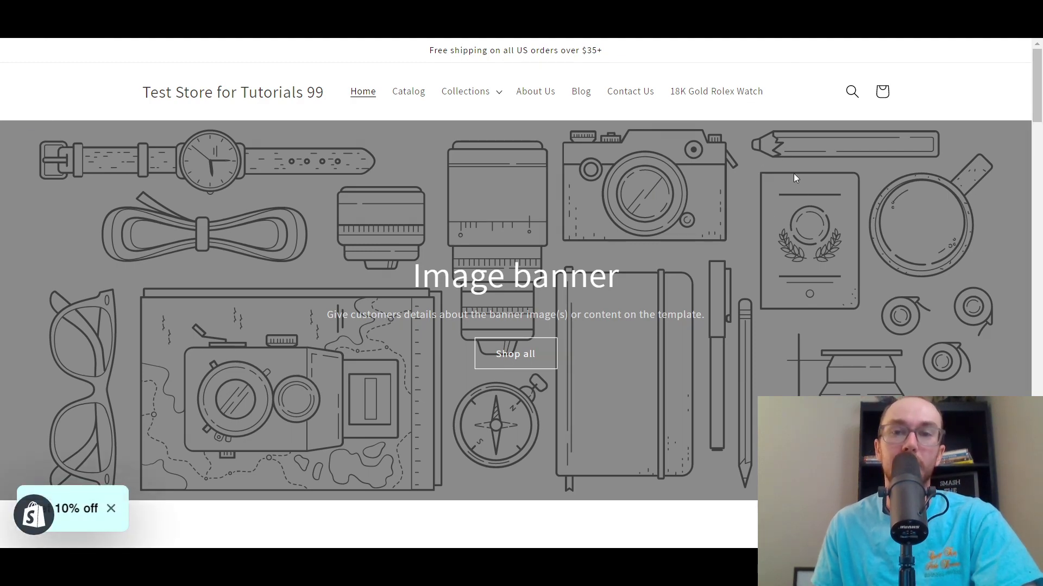
pyautogui.scroll(-10, 311, 331)
pyautogui.scroll(1, 312, 332)
pyautogui.scroll(-3, 665, 348)
pyautogui.scroll(15, 666, 349)
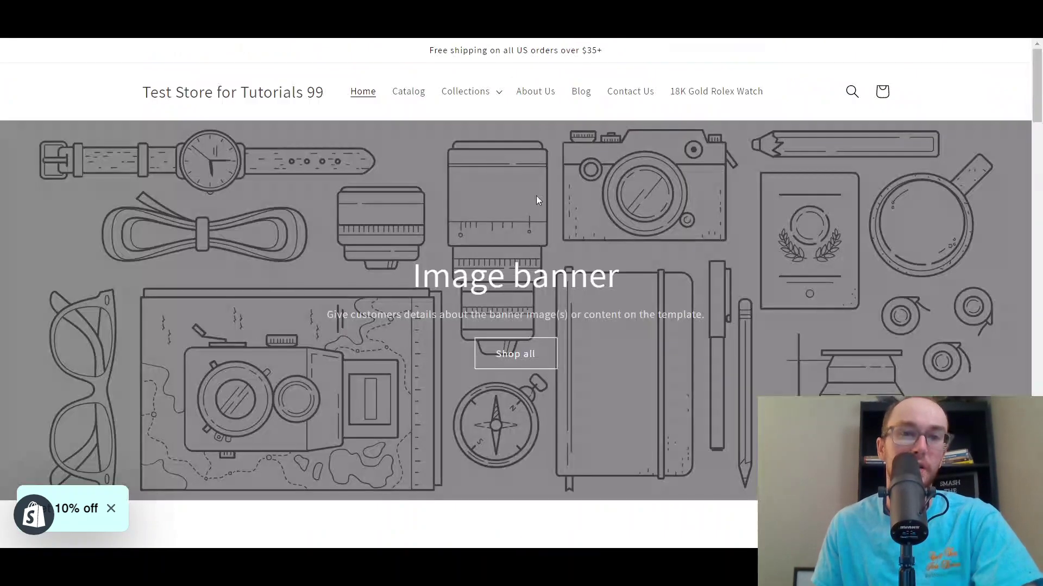
# Step: Open the discount pop-up from the teaser and close it twice, the second time with its own close control
pyautogui.click(109, 521)
pyautogui.click(700, 140)
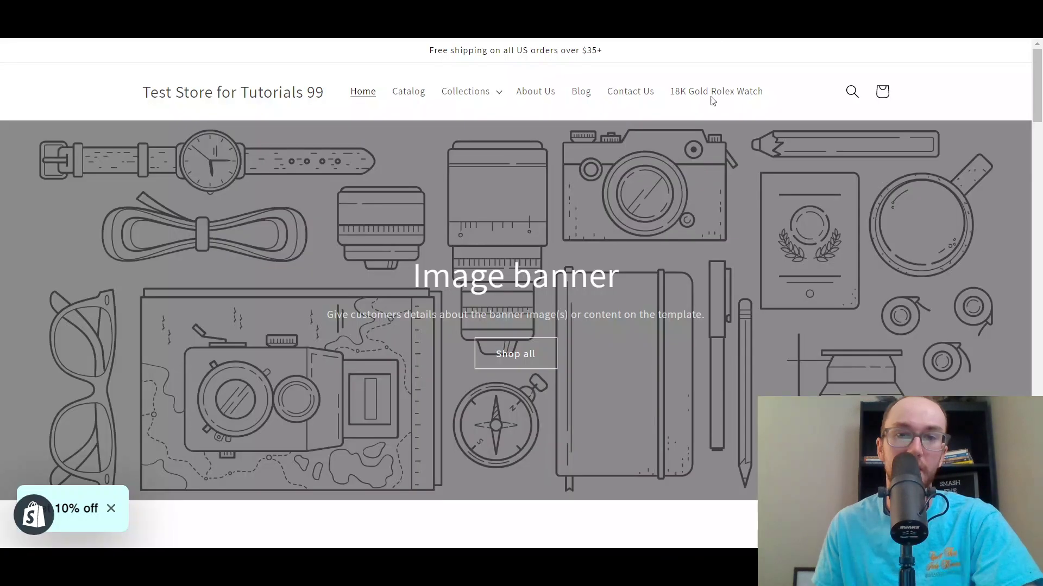
pyautogui.click(76, 506)
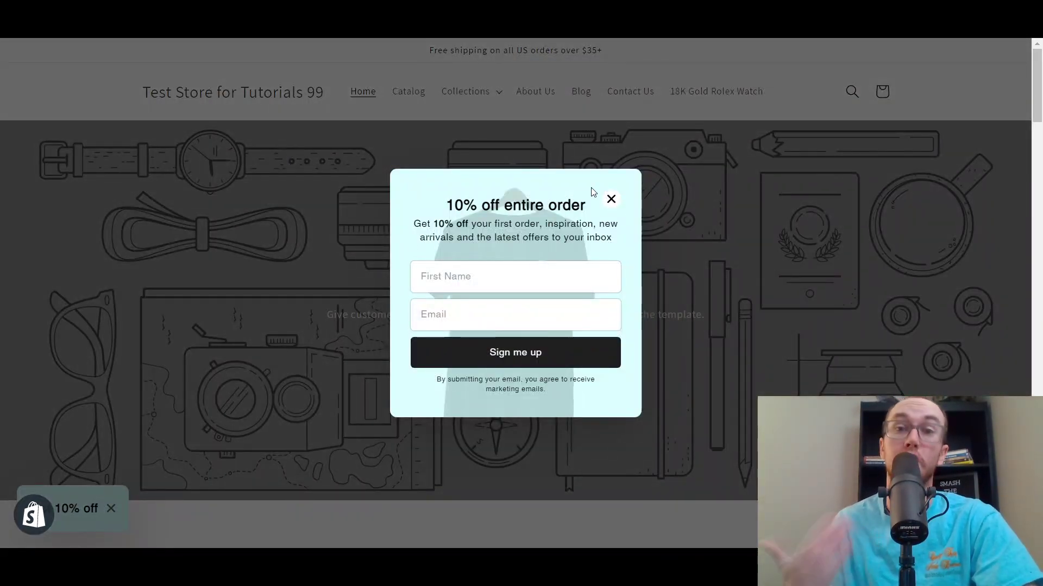
pyautogui.click(611, 196)
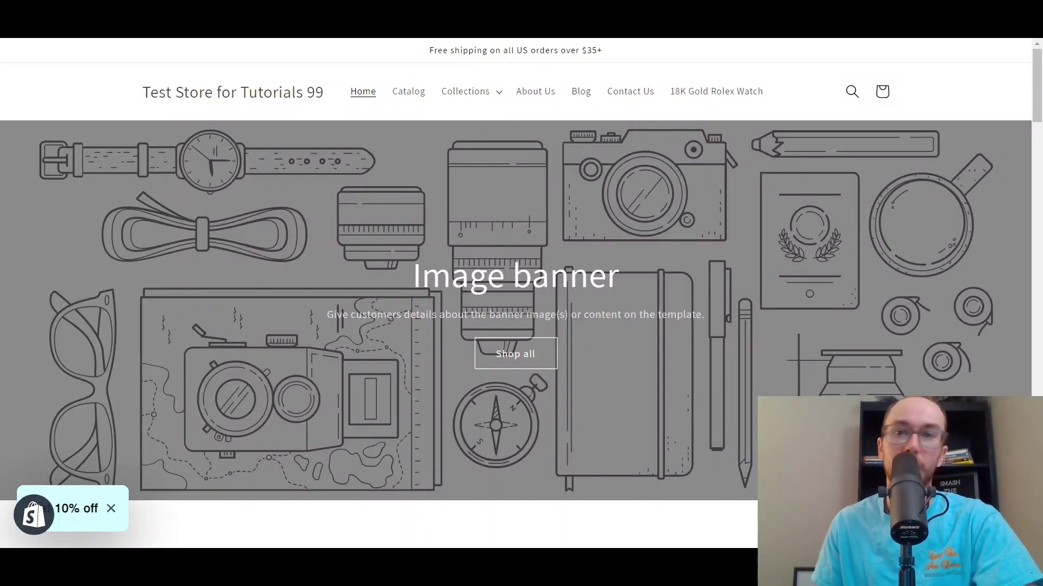
# Step: Review the offer description in the reopened storefront pop-up, check the page behind it, and close the pop-up
pyautogui.moveTo(1037, 82)
pyautogui.mouseDown()
pyautogui.moveTo(1036, 147)
pyautogui.moveTo(1037, 82)
pyautogui.mouseUp()
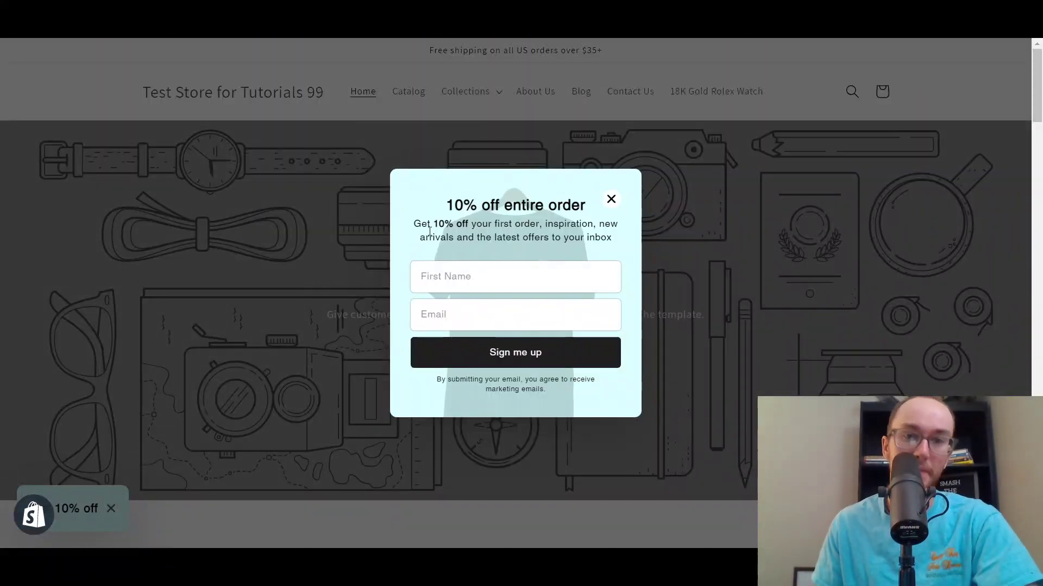
pyautogui.click(611, 199)
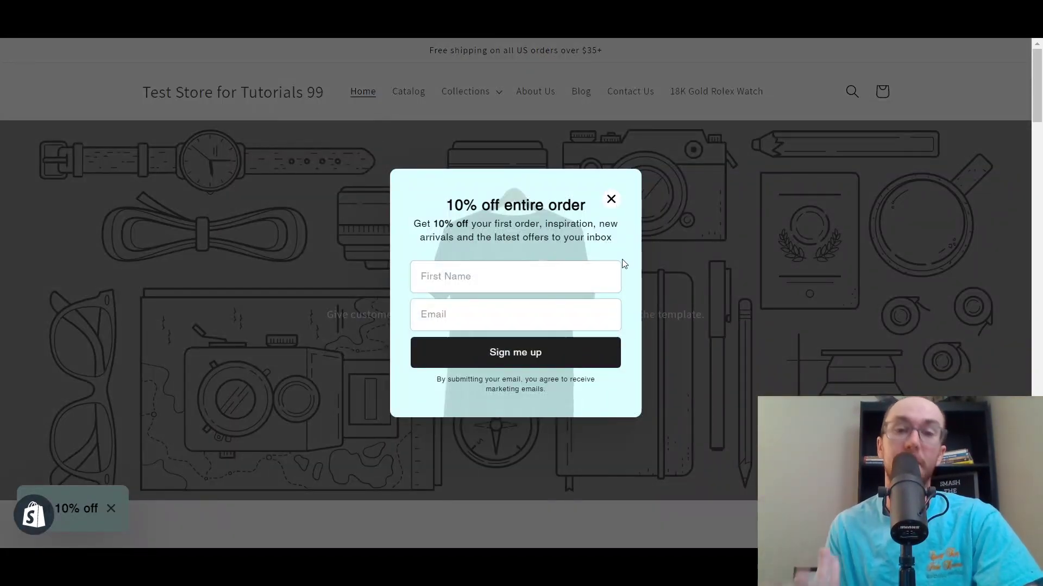
pyautogui.moveTo(471, 223); pyautogui.dragTo(546, 239)
pyautogui.click(545, 239)
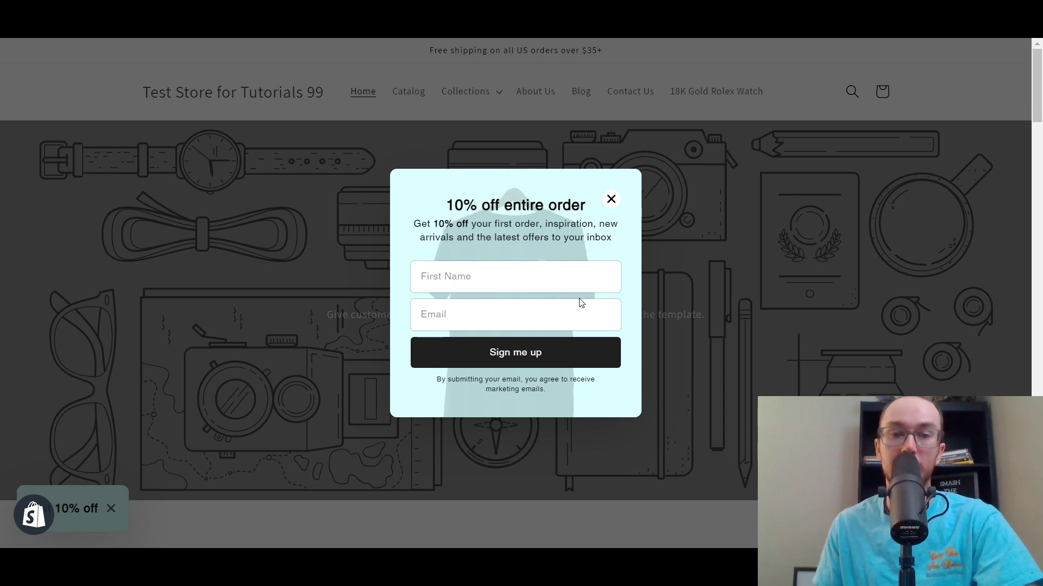
pyautogui.scroll(-3, 522, 402)
pyautogui.scroll(3, 517, 337)
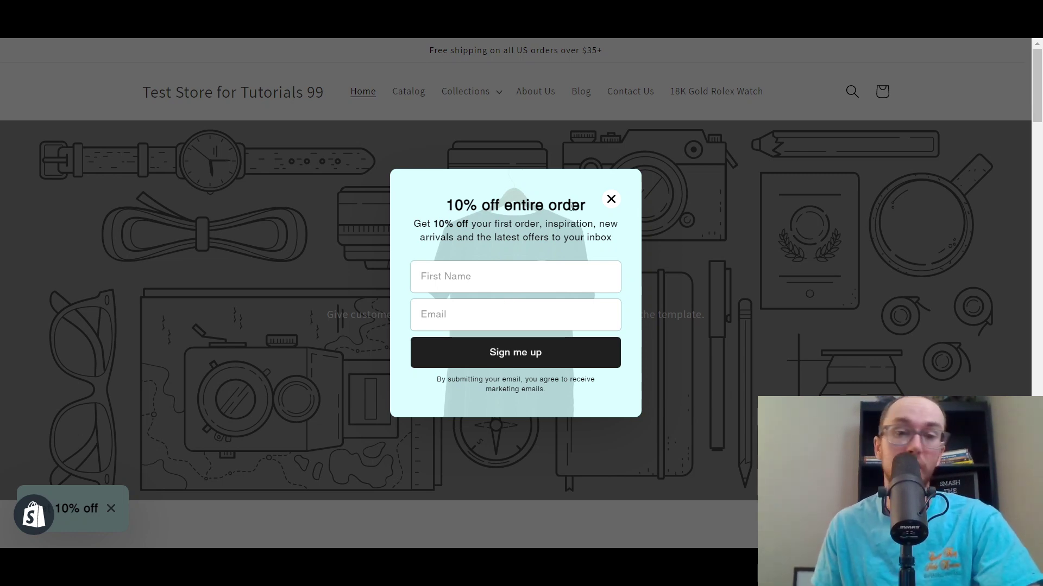
pyautogui.click(610, 200)
pyautogui.rightClick(590, 285)
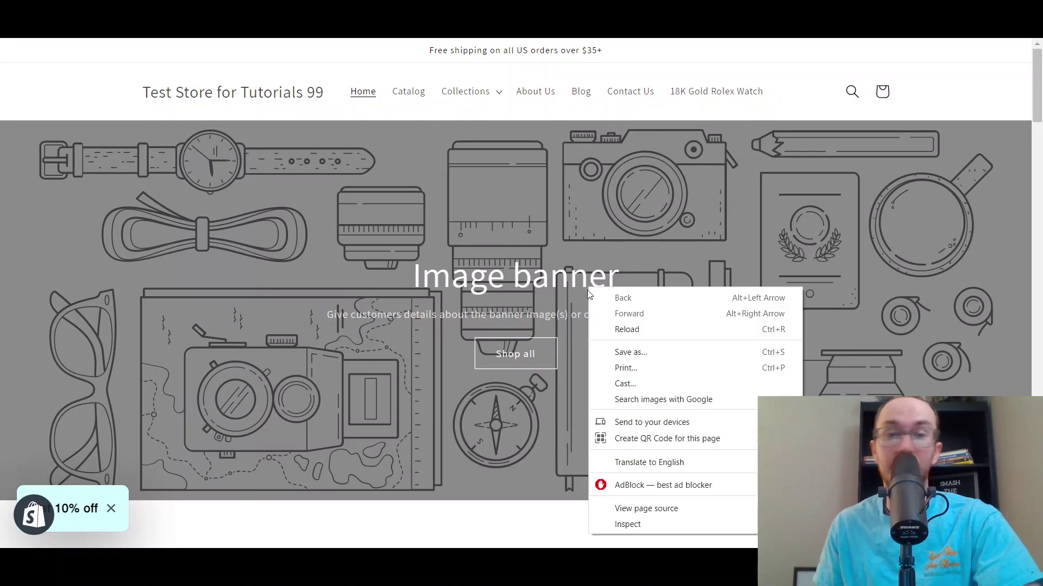
pyautogui.click(664, 262)
pyautogui.scroll(-1, 638, 276)
pyautogui.scroll(1, 639, 278)
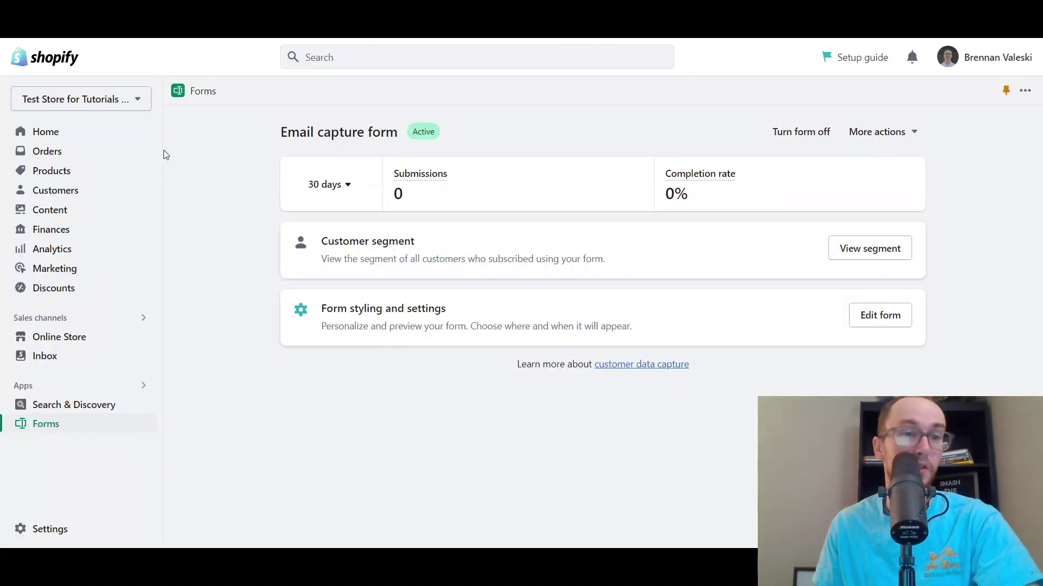
# Step: Back in the Forms app, examine the email capture form's status and its 30-day submission statistics
pyautogui.moveTo(280, 131); pyautogui.dragTo(384, 130)
pyautogui.click(470, 131)
pyautogui.click(356, 187)
pyautogui.click(513, 137)
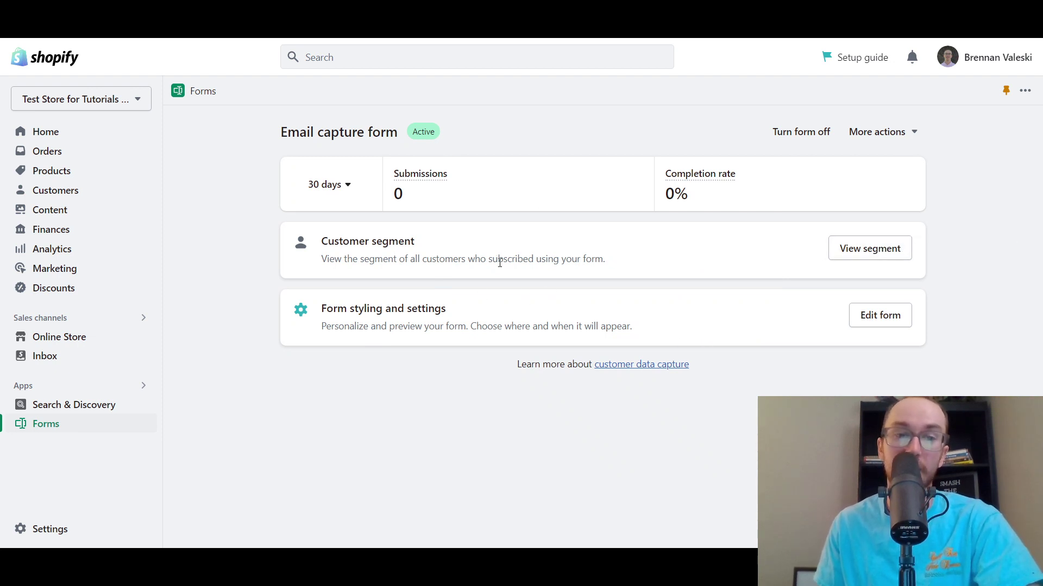
# Step: View the customer segment of form subscribers, then return to the Forms app without saving the segment
pyautogui.click(830, 254)
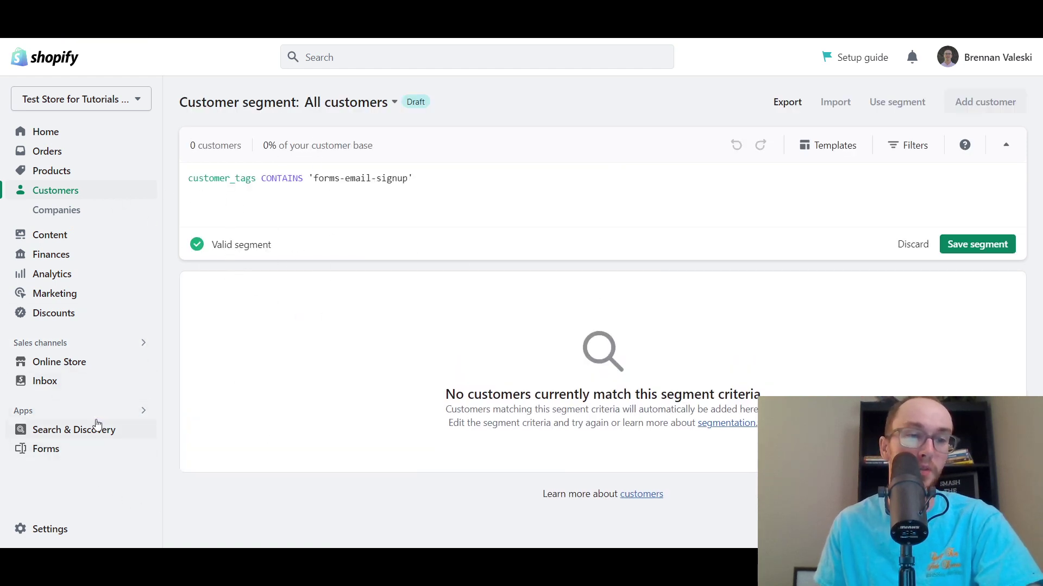
pyautogui.click(70, 448)
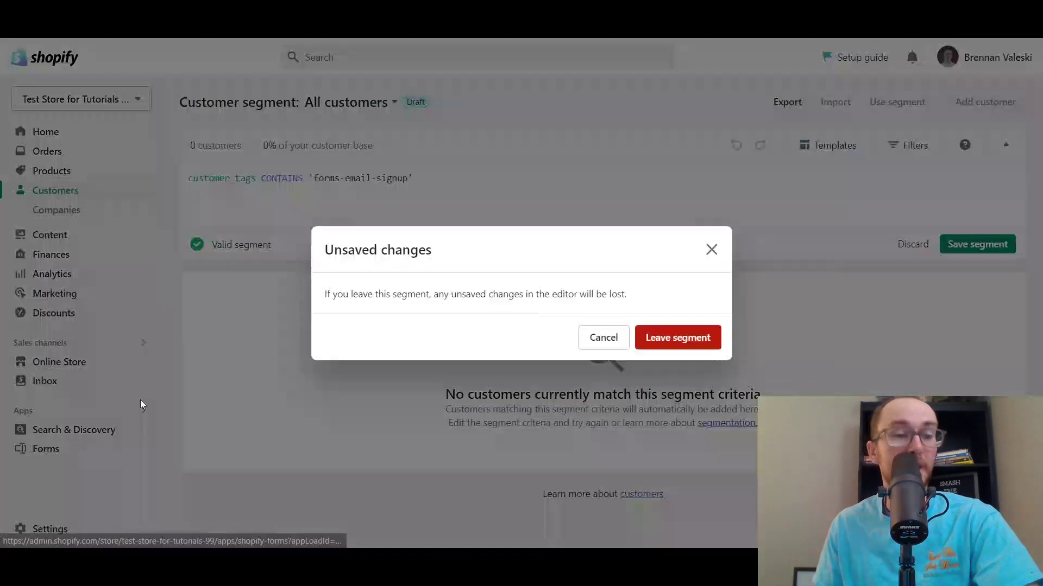
pyautogui.click(677, 339)
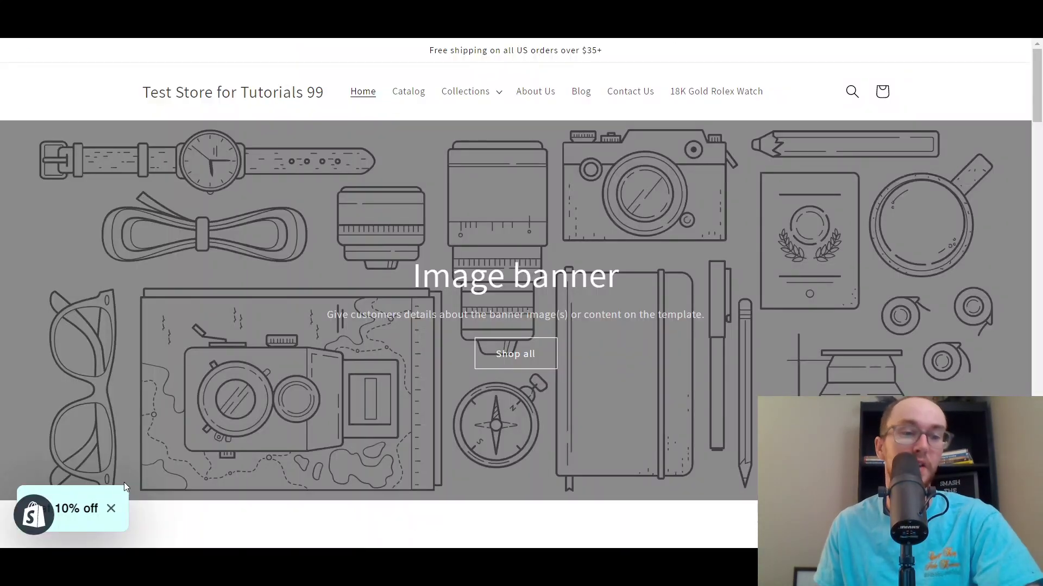
# Step: Switch to the storefront and check the sign-up pop-up once more by opening it from the teaser and closing it
pyautogui.click(102, 497)
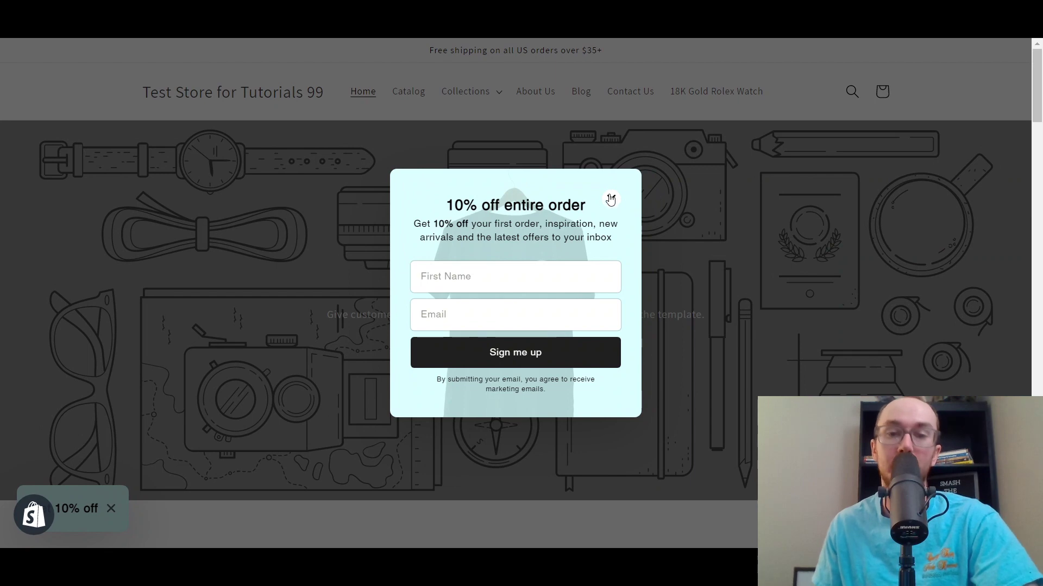
pyautogui.click(612, 200)
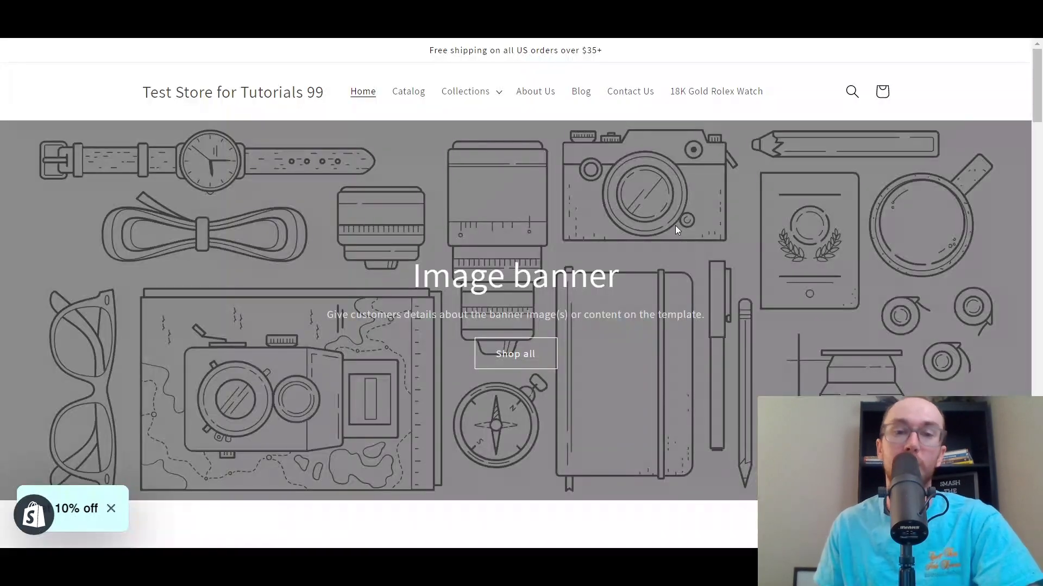